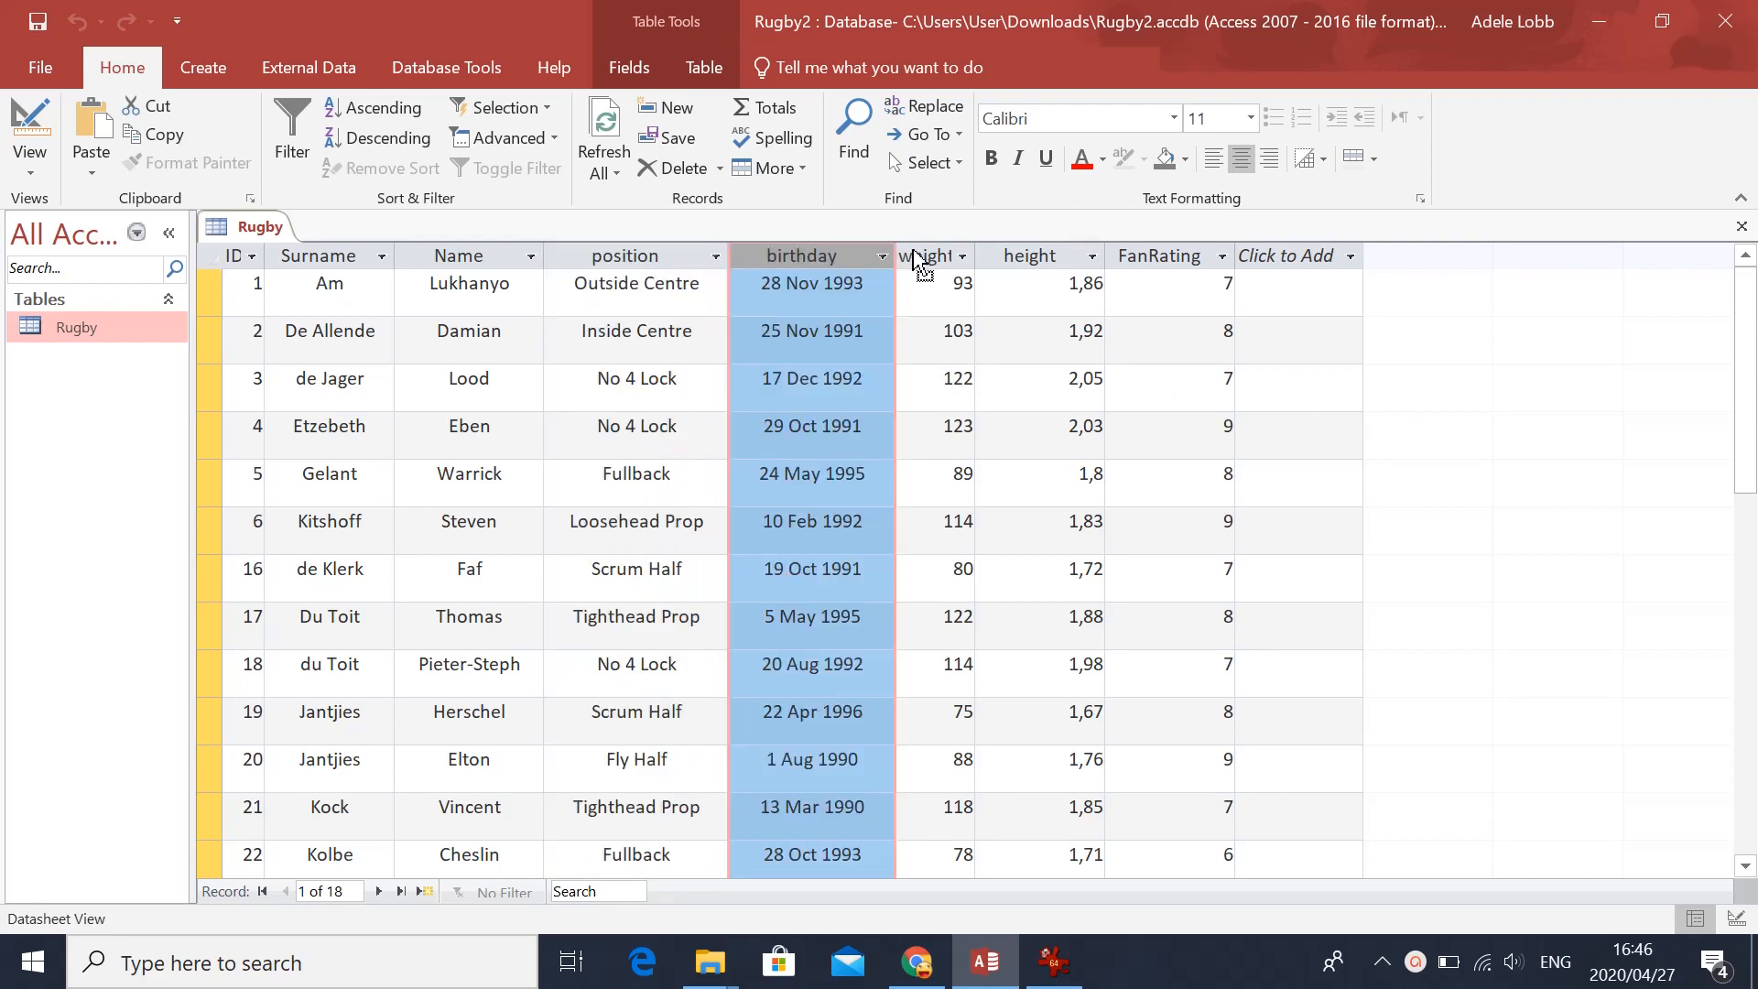
Step: Move the Surname column to just after Name, and widen the Name and birthday columns
click(302, 255)
drag(325, 266, 547, 266)
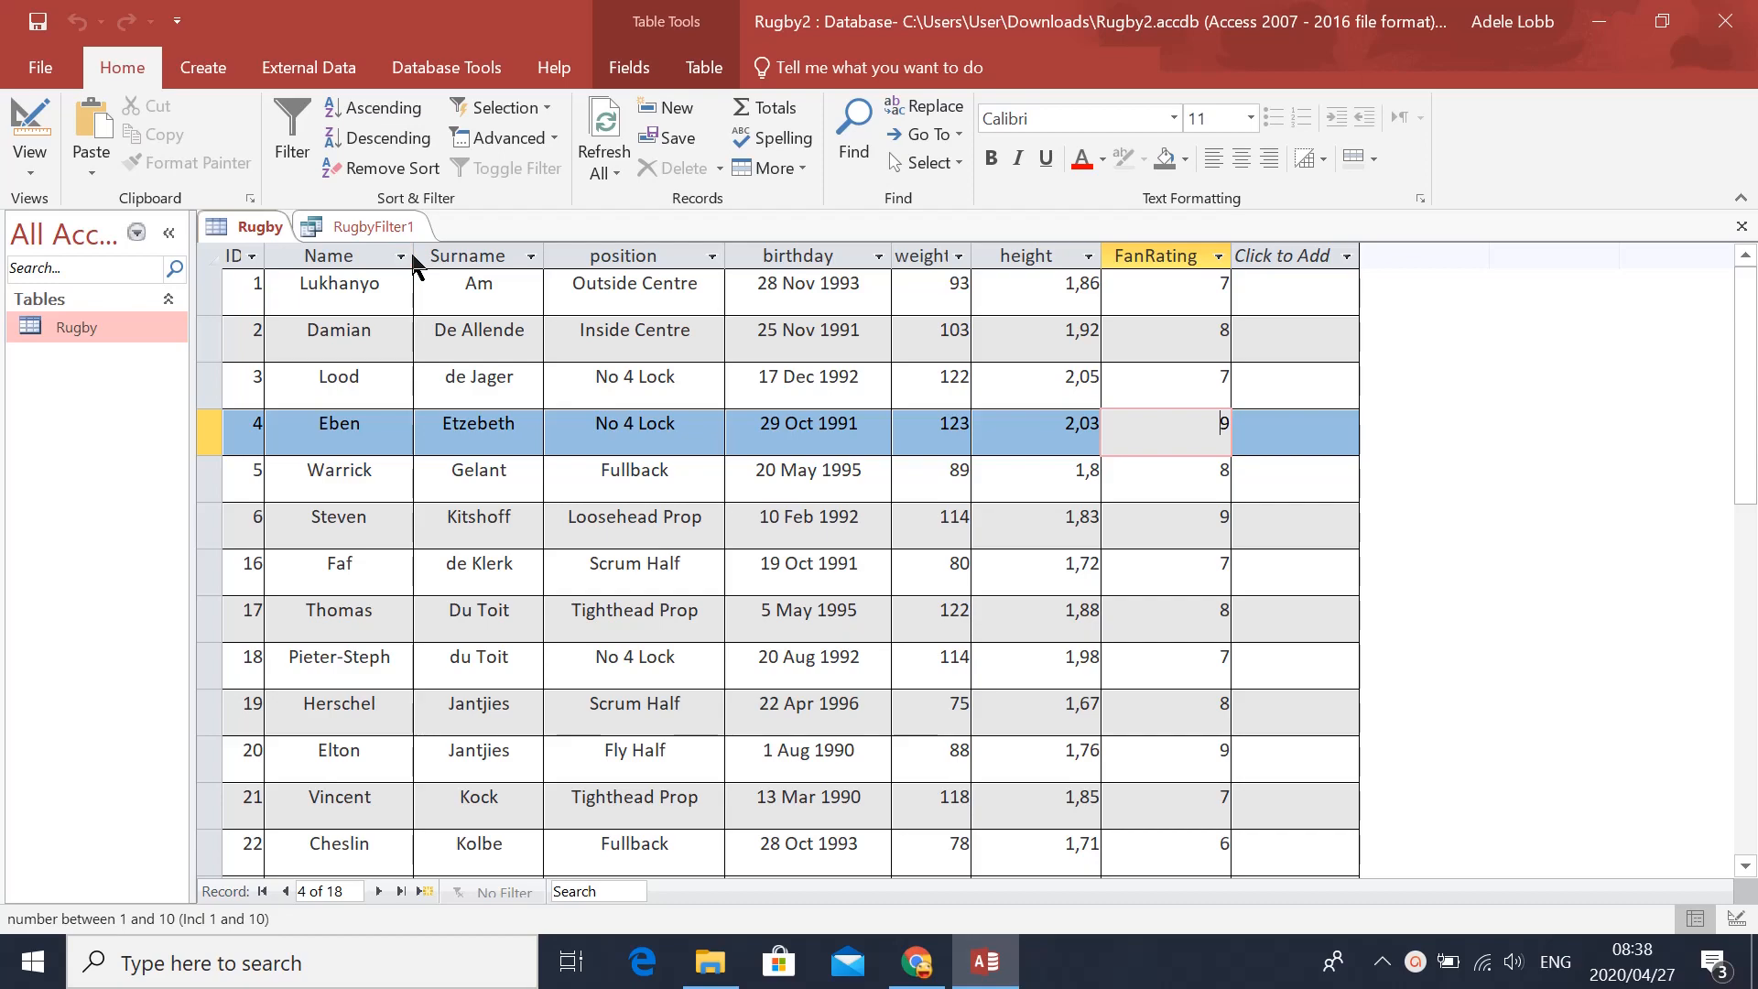
drag(414, 256, 451, 256)
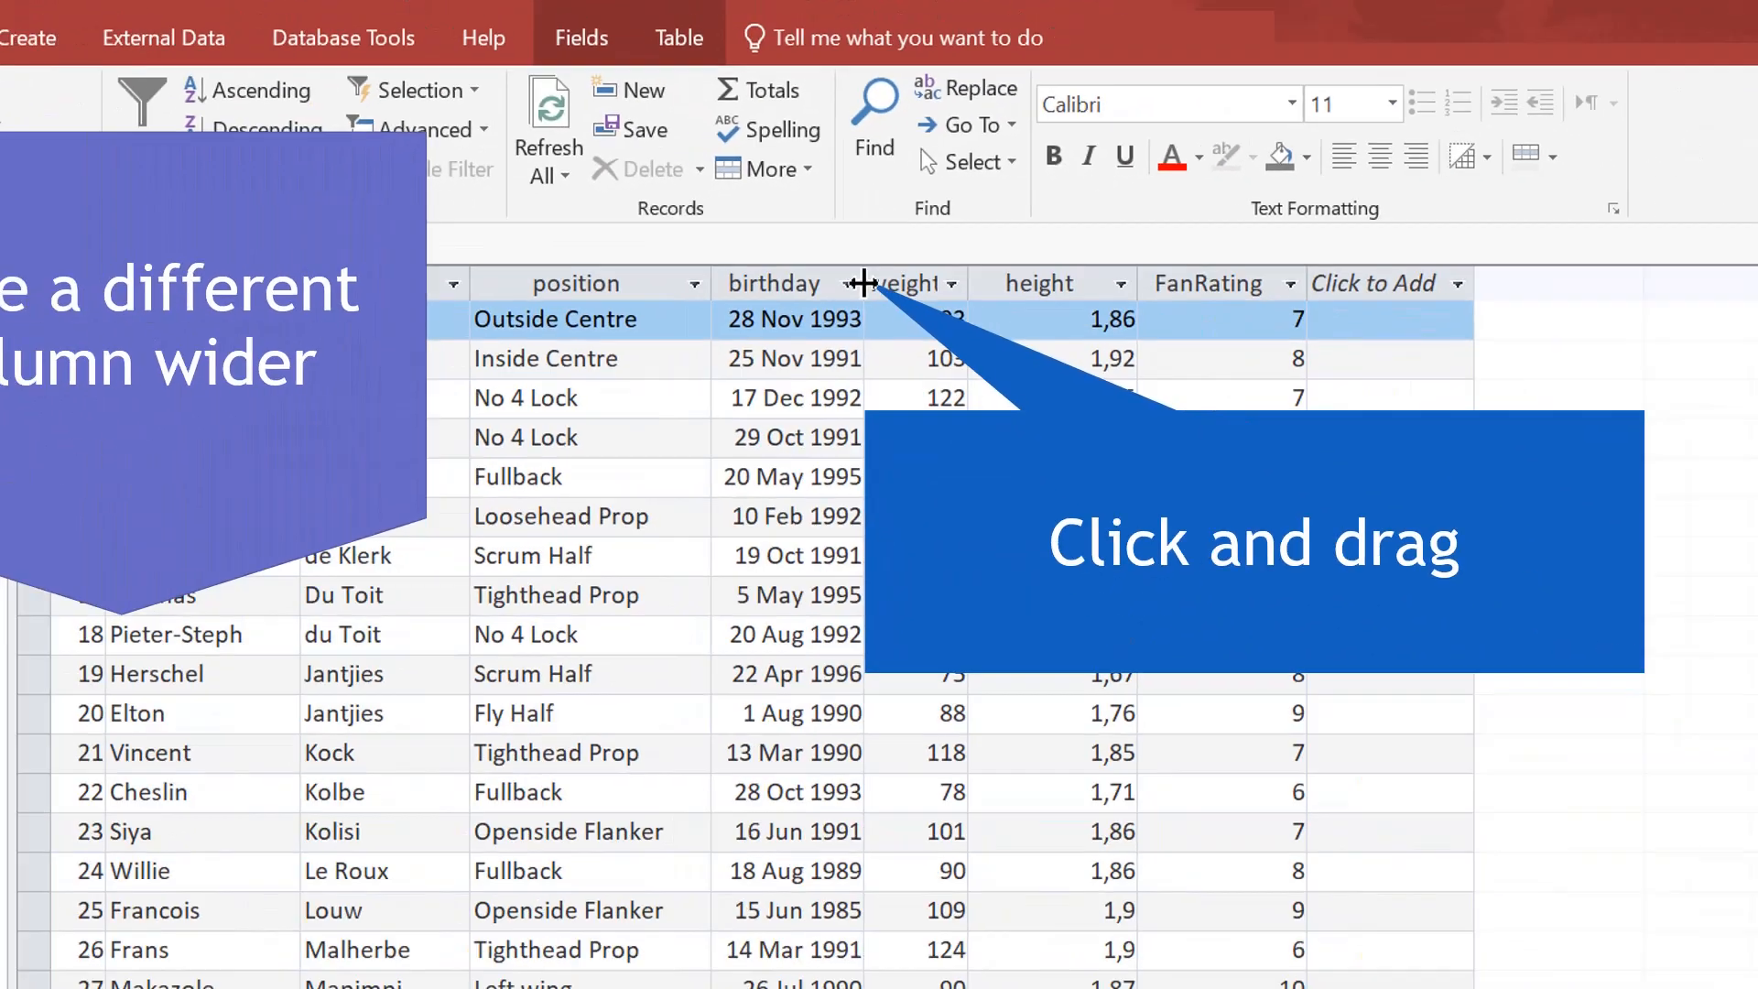
drag(1020, 513, 1209, 512)
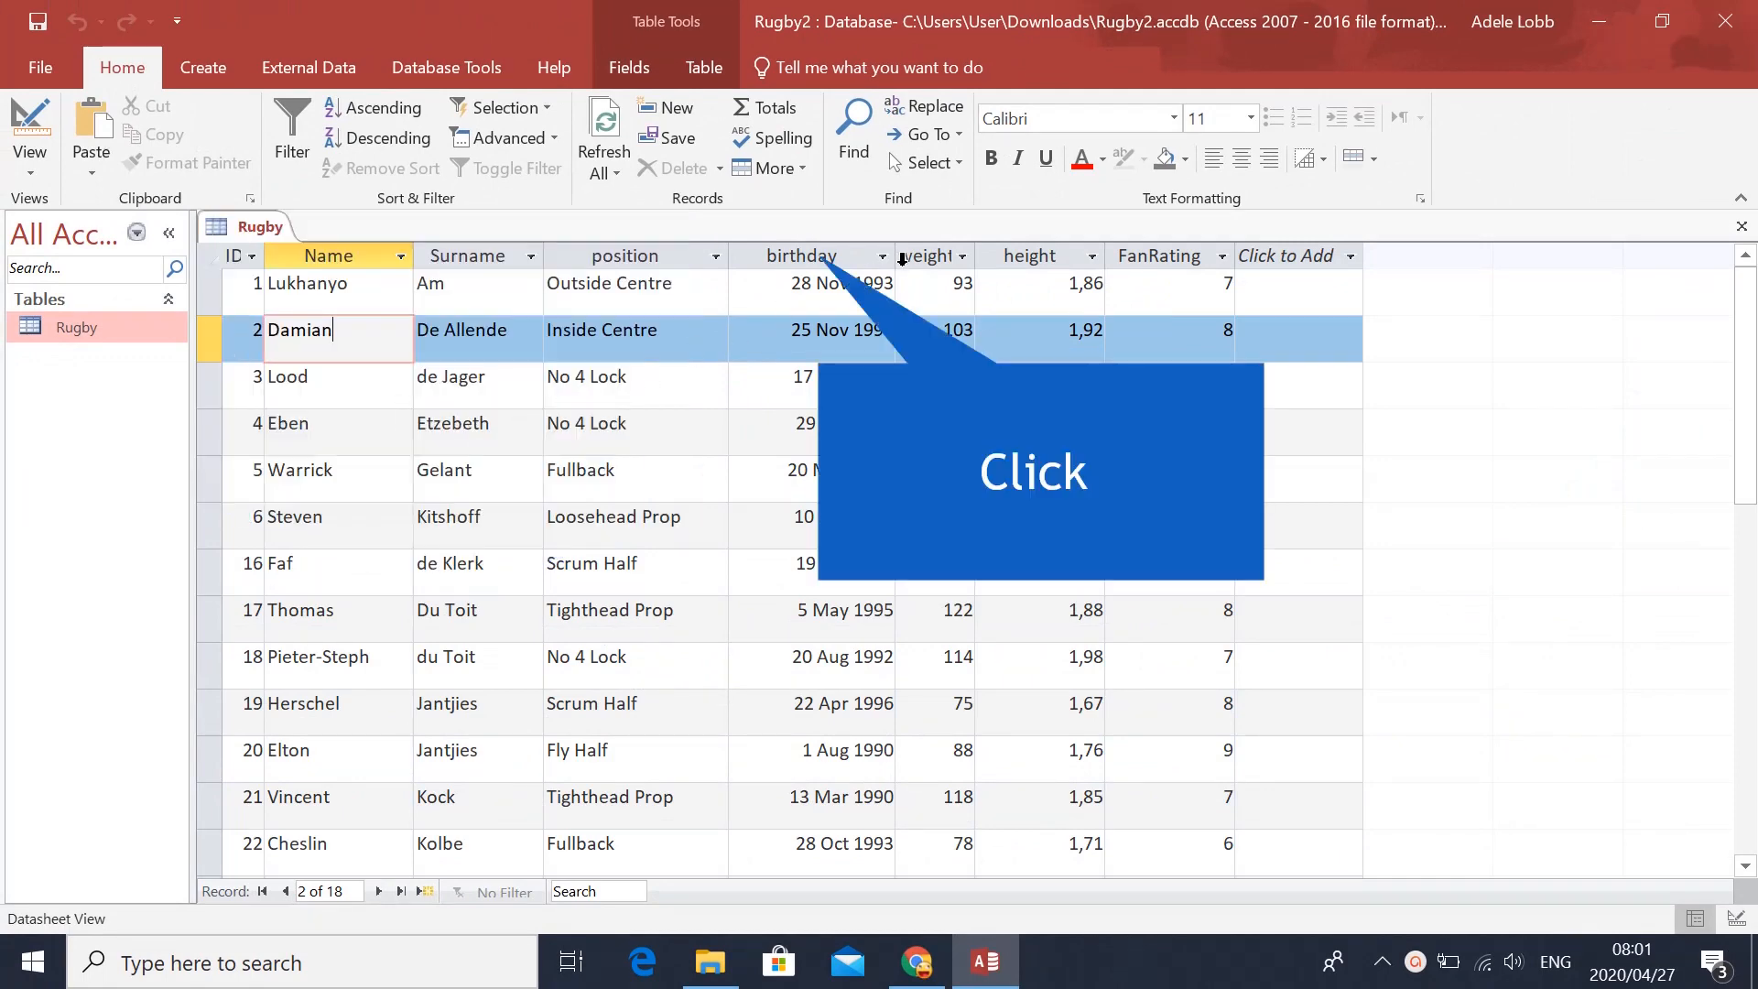
Step: Centre-align the birthday and Name column values, then select the Surname column
click(842, 251)
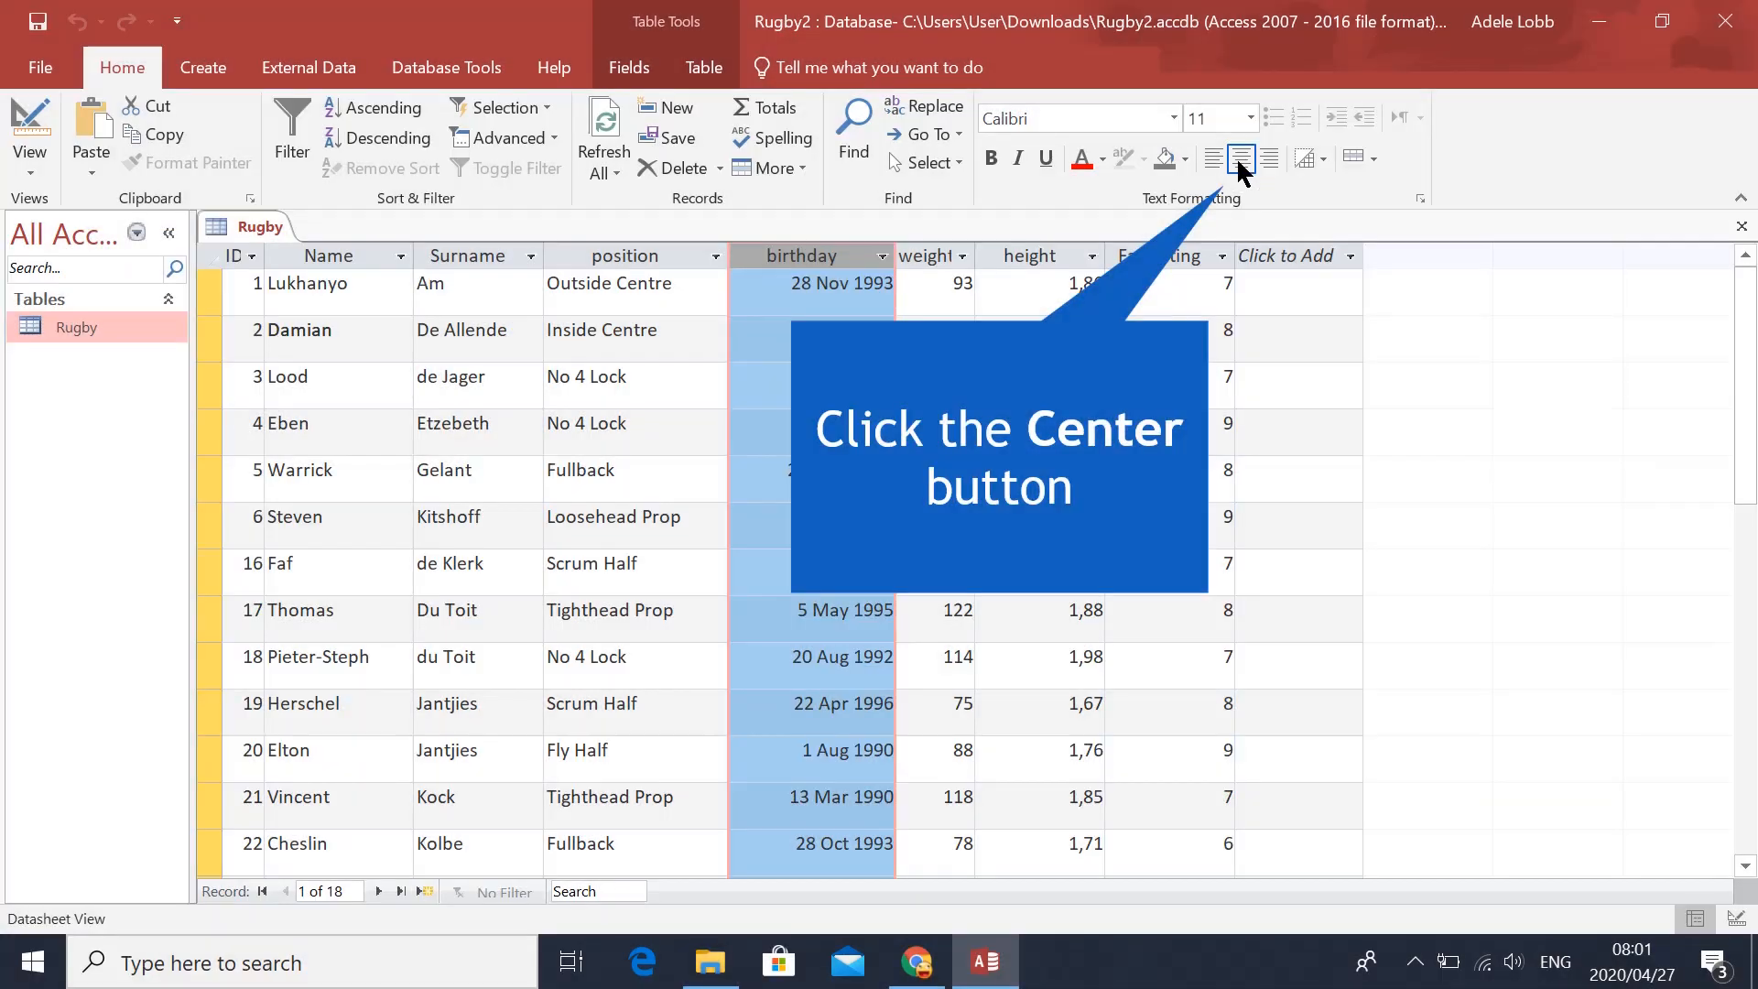
click(1241, 160)
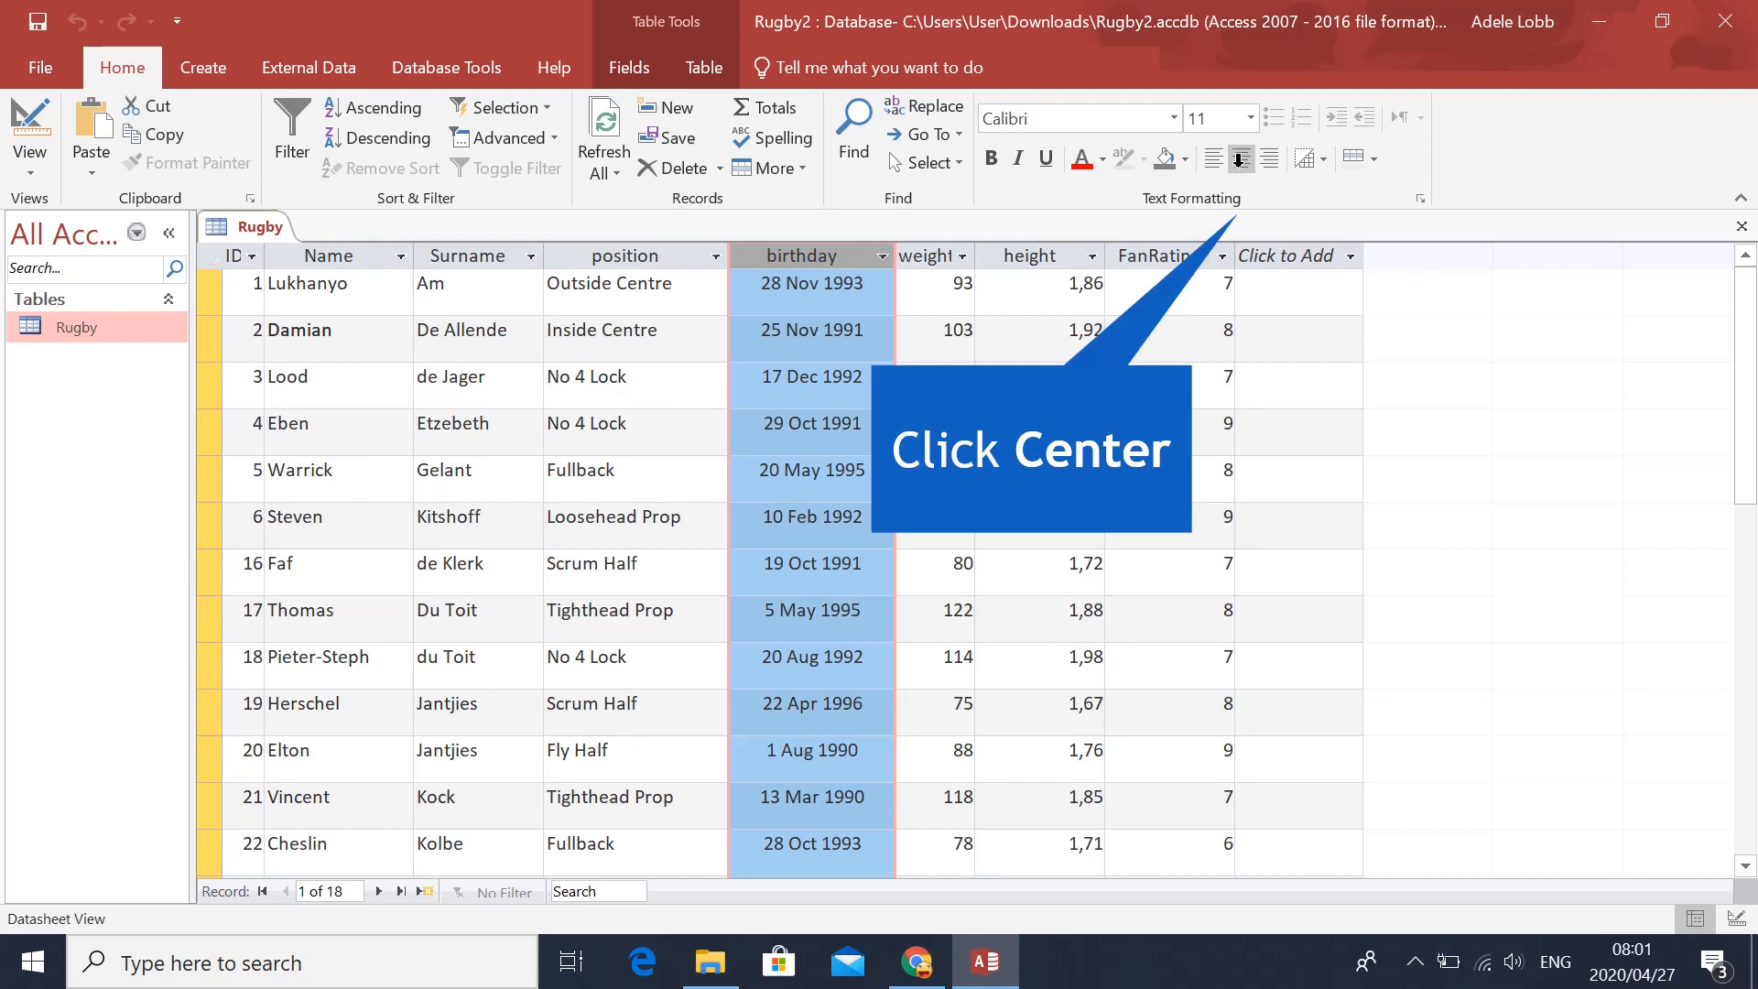
click(1239, 160)
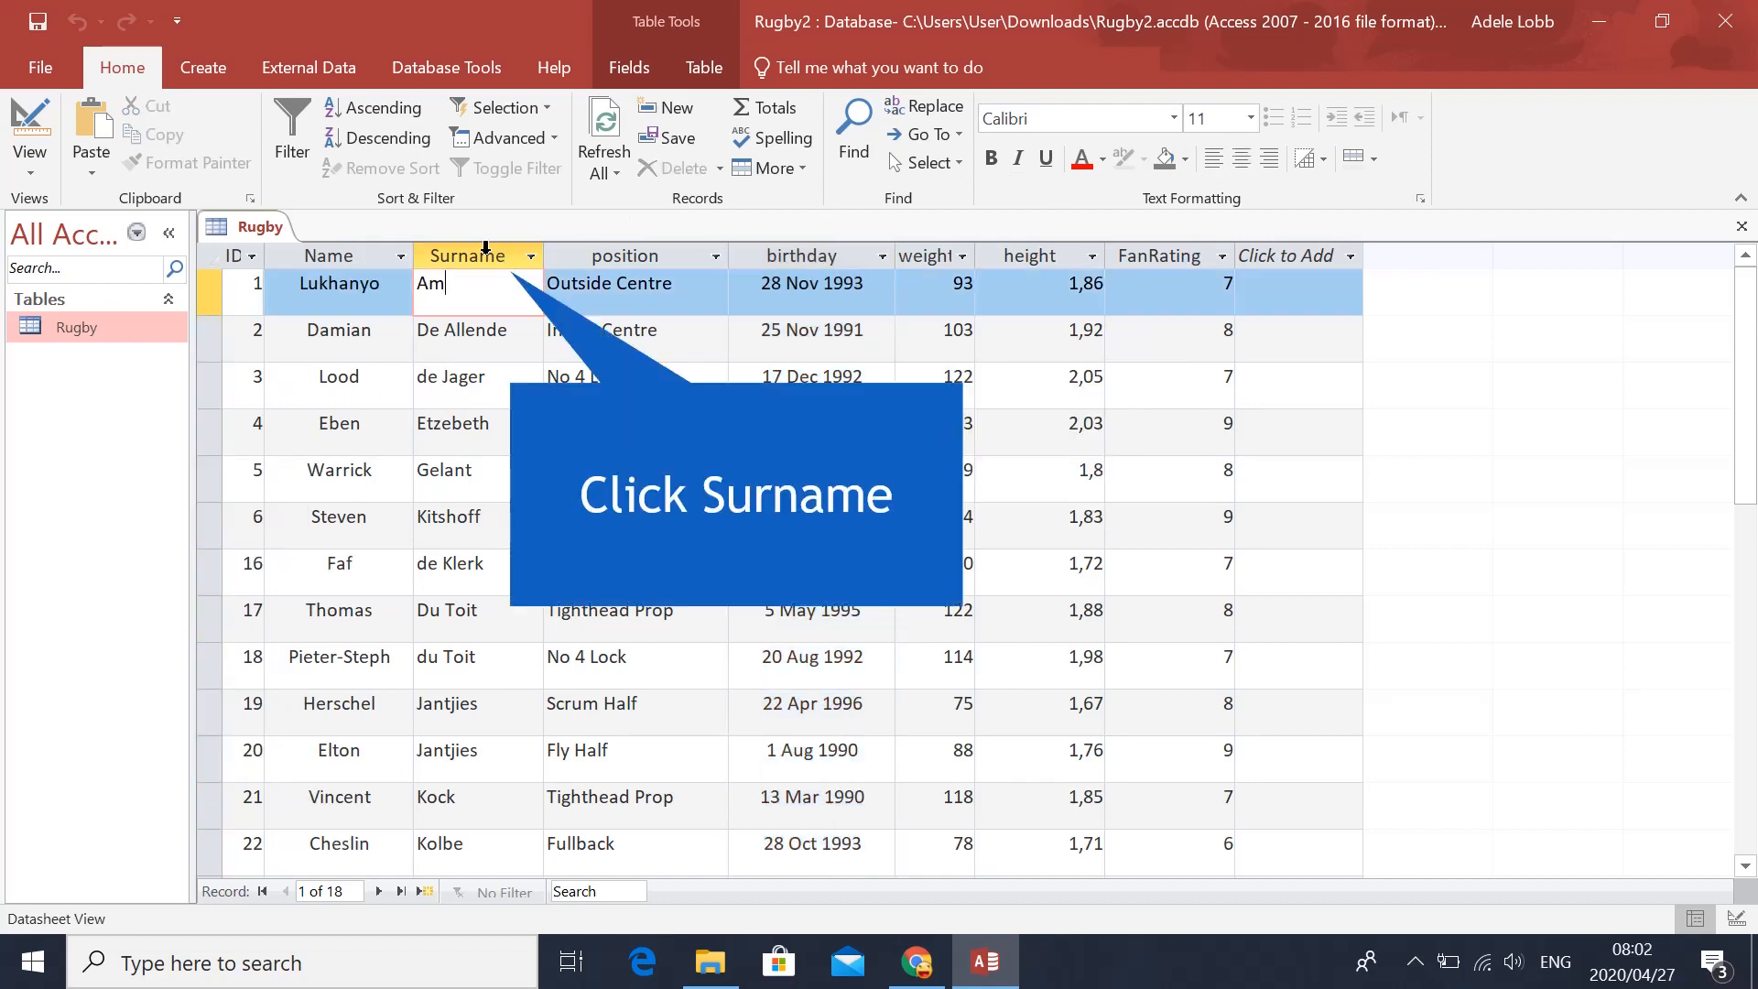
click(486, 252)
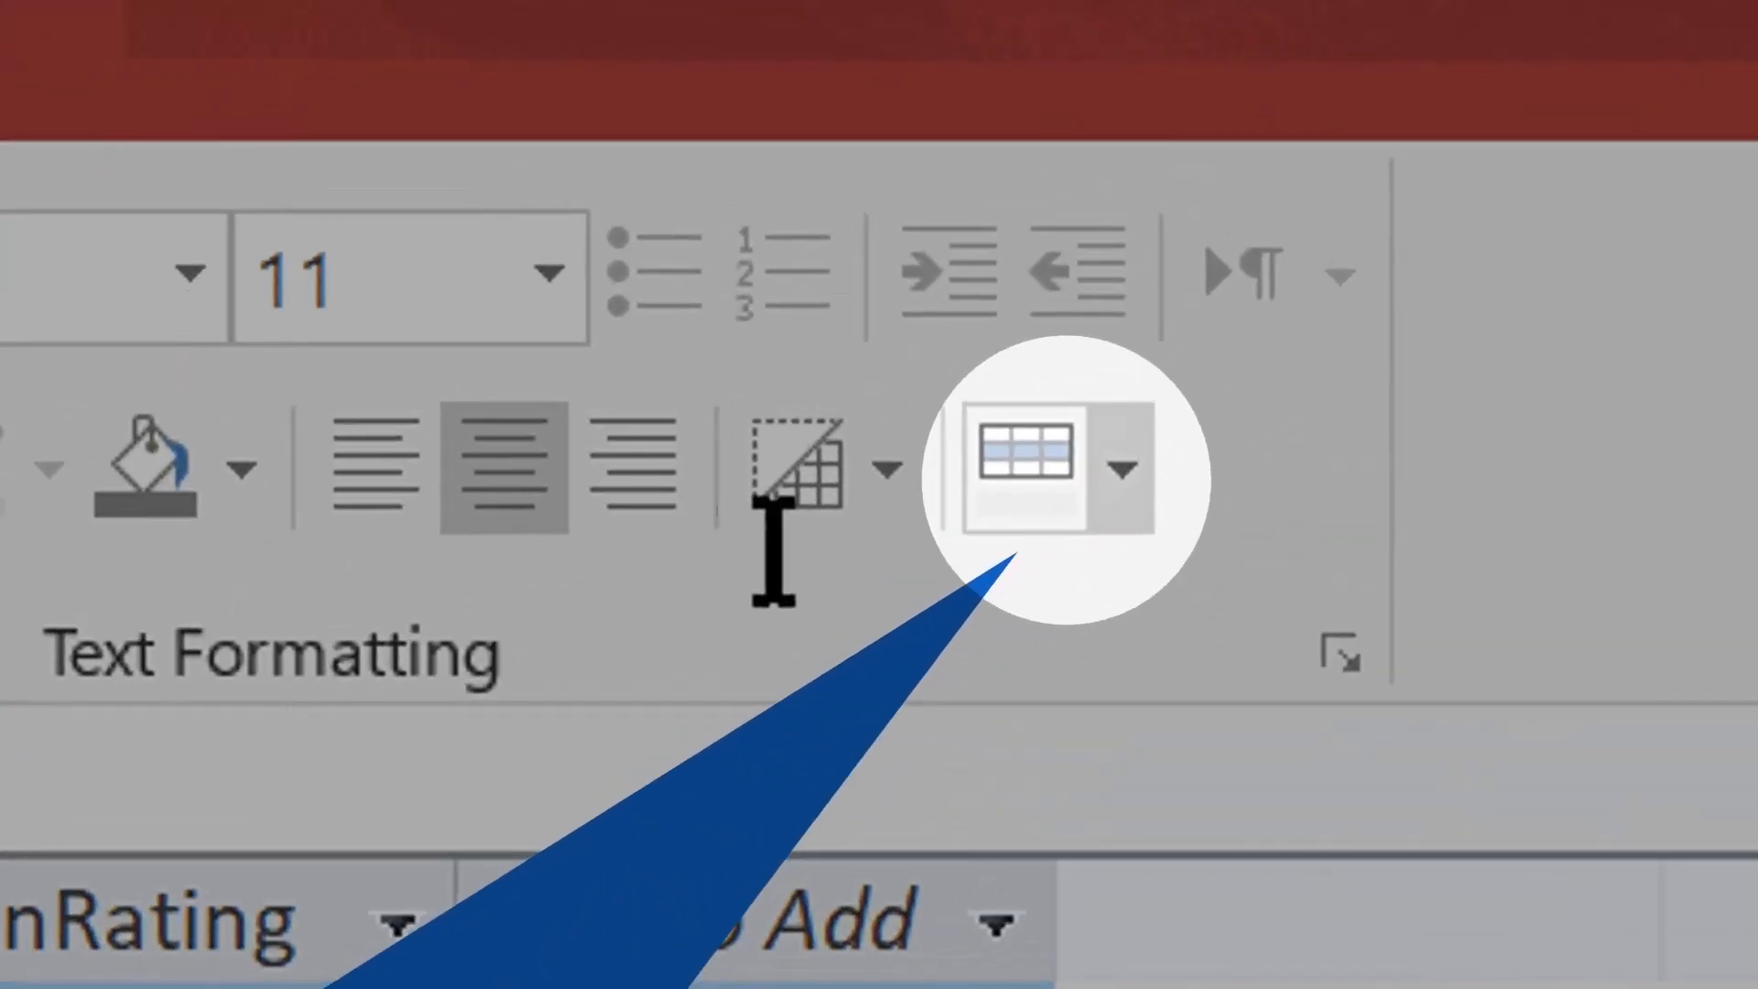
Step: Shade alternate rows Blue, Accent 1 and click a cell to clear the column selection
click(1121, 470)
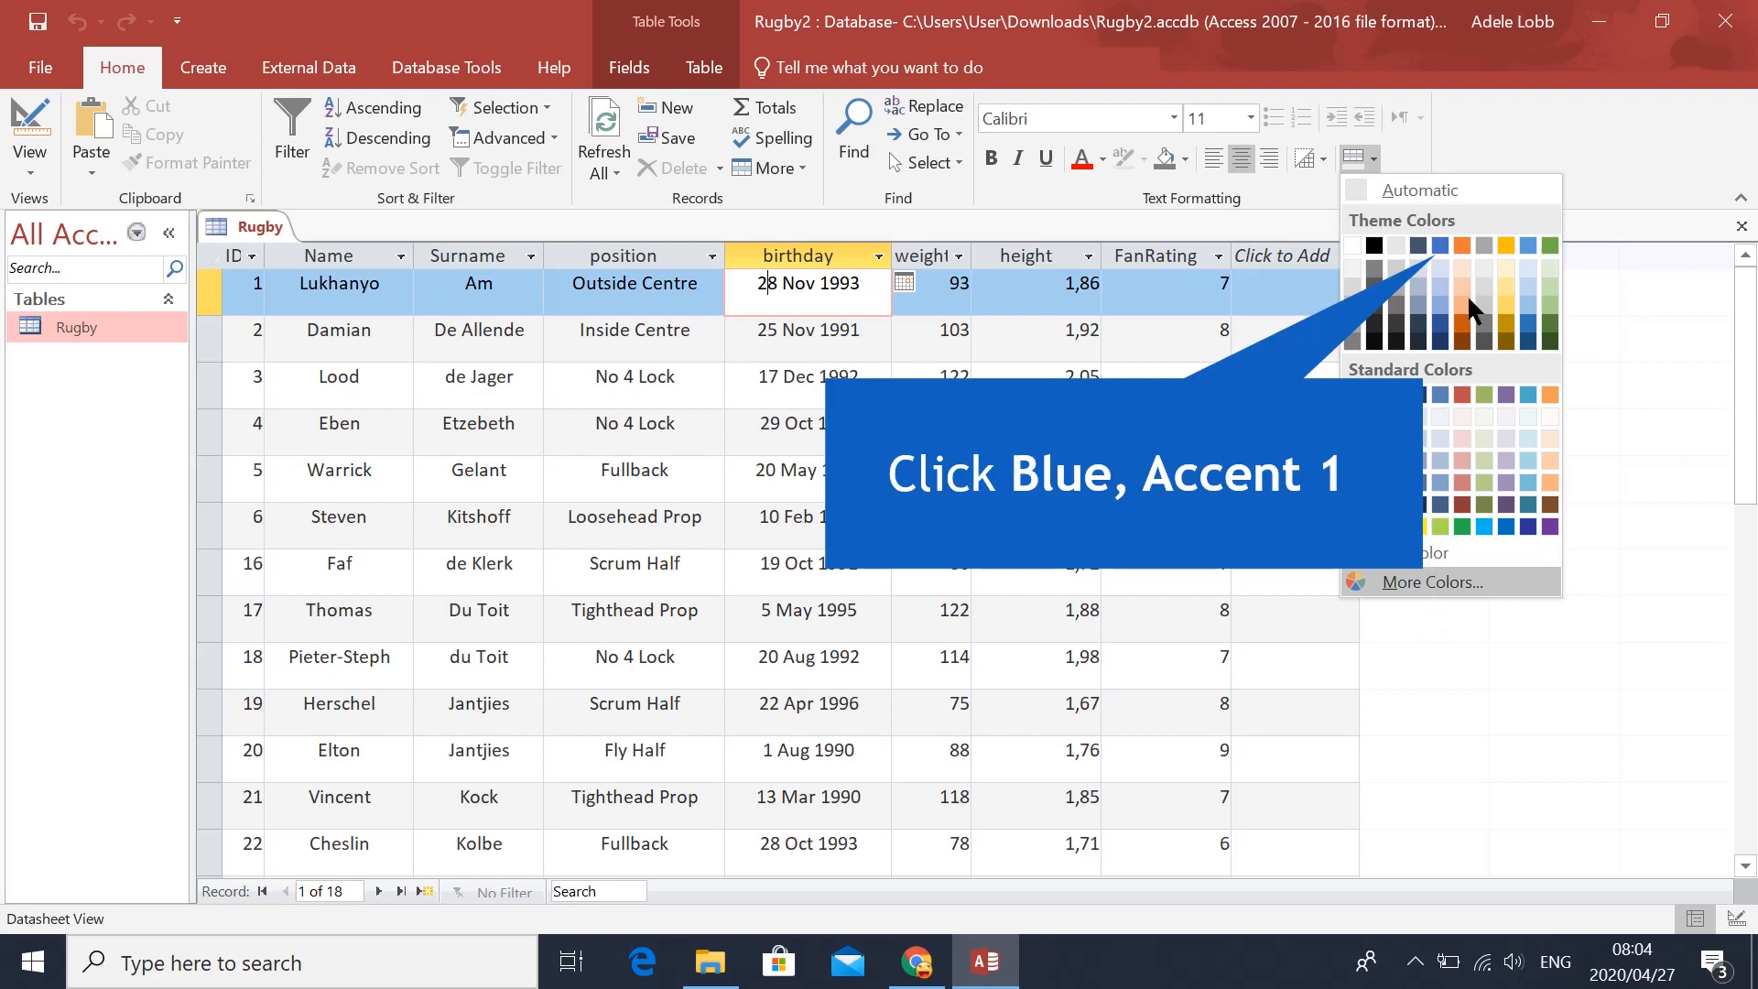
click(1441, 246)
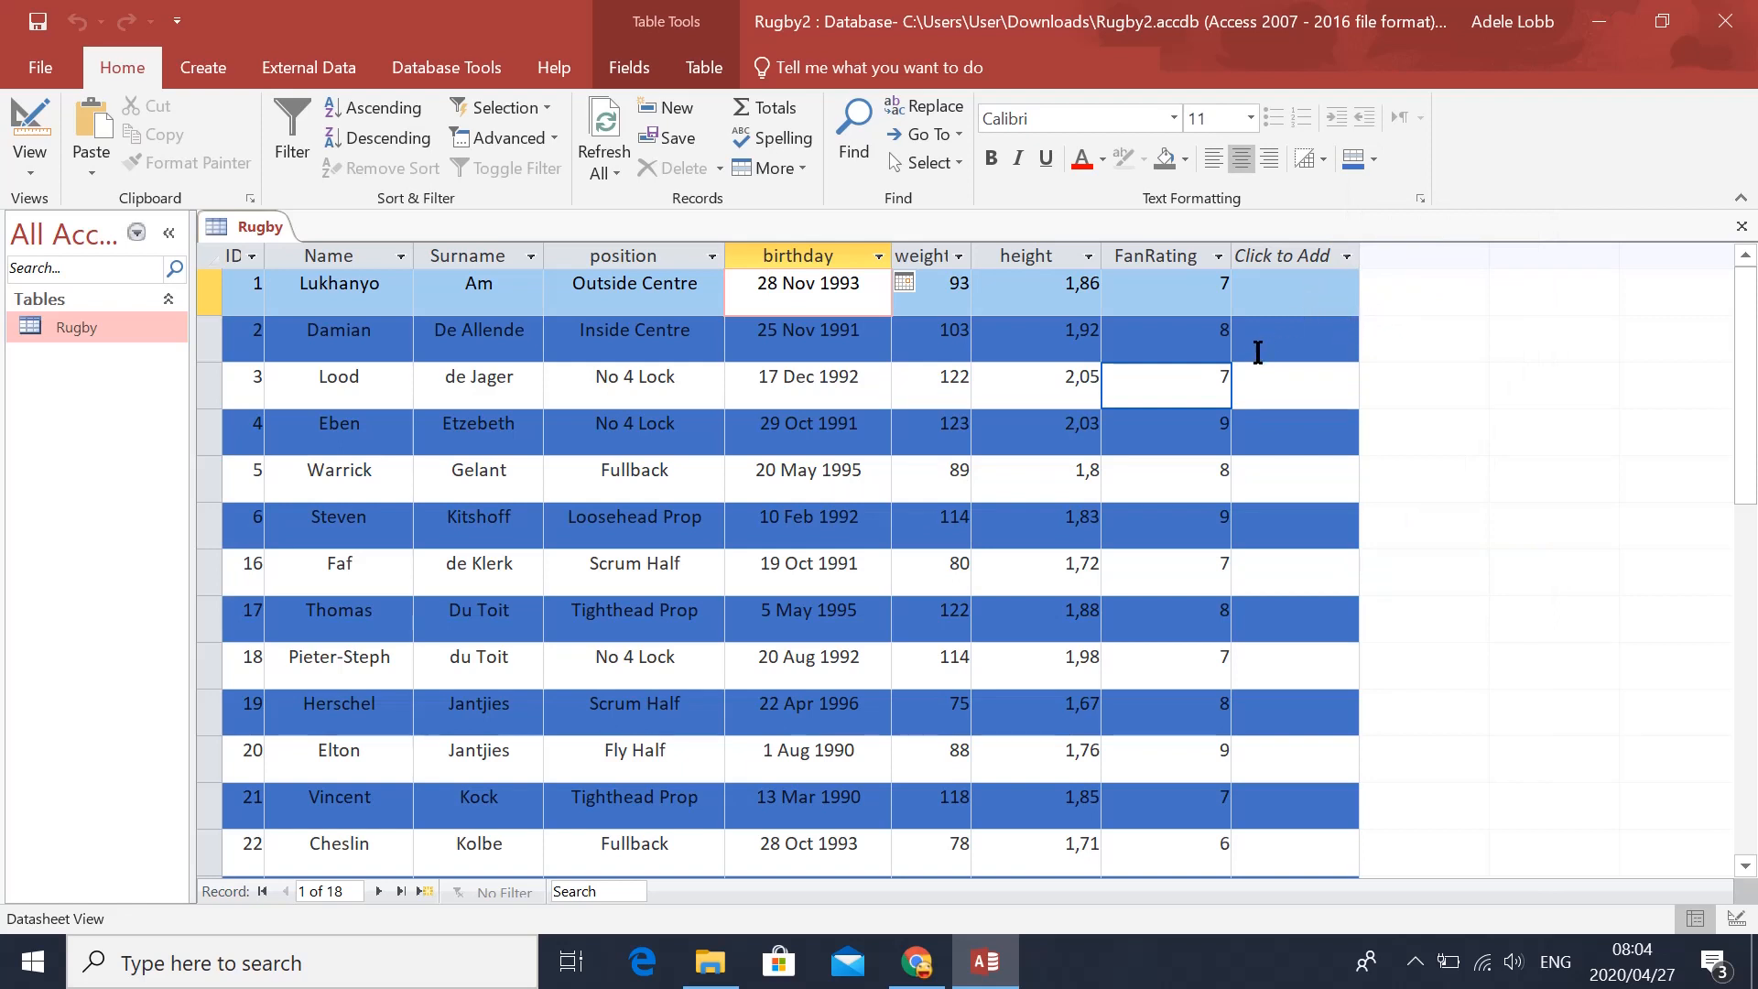
click(1159, 384)
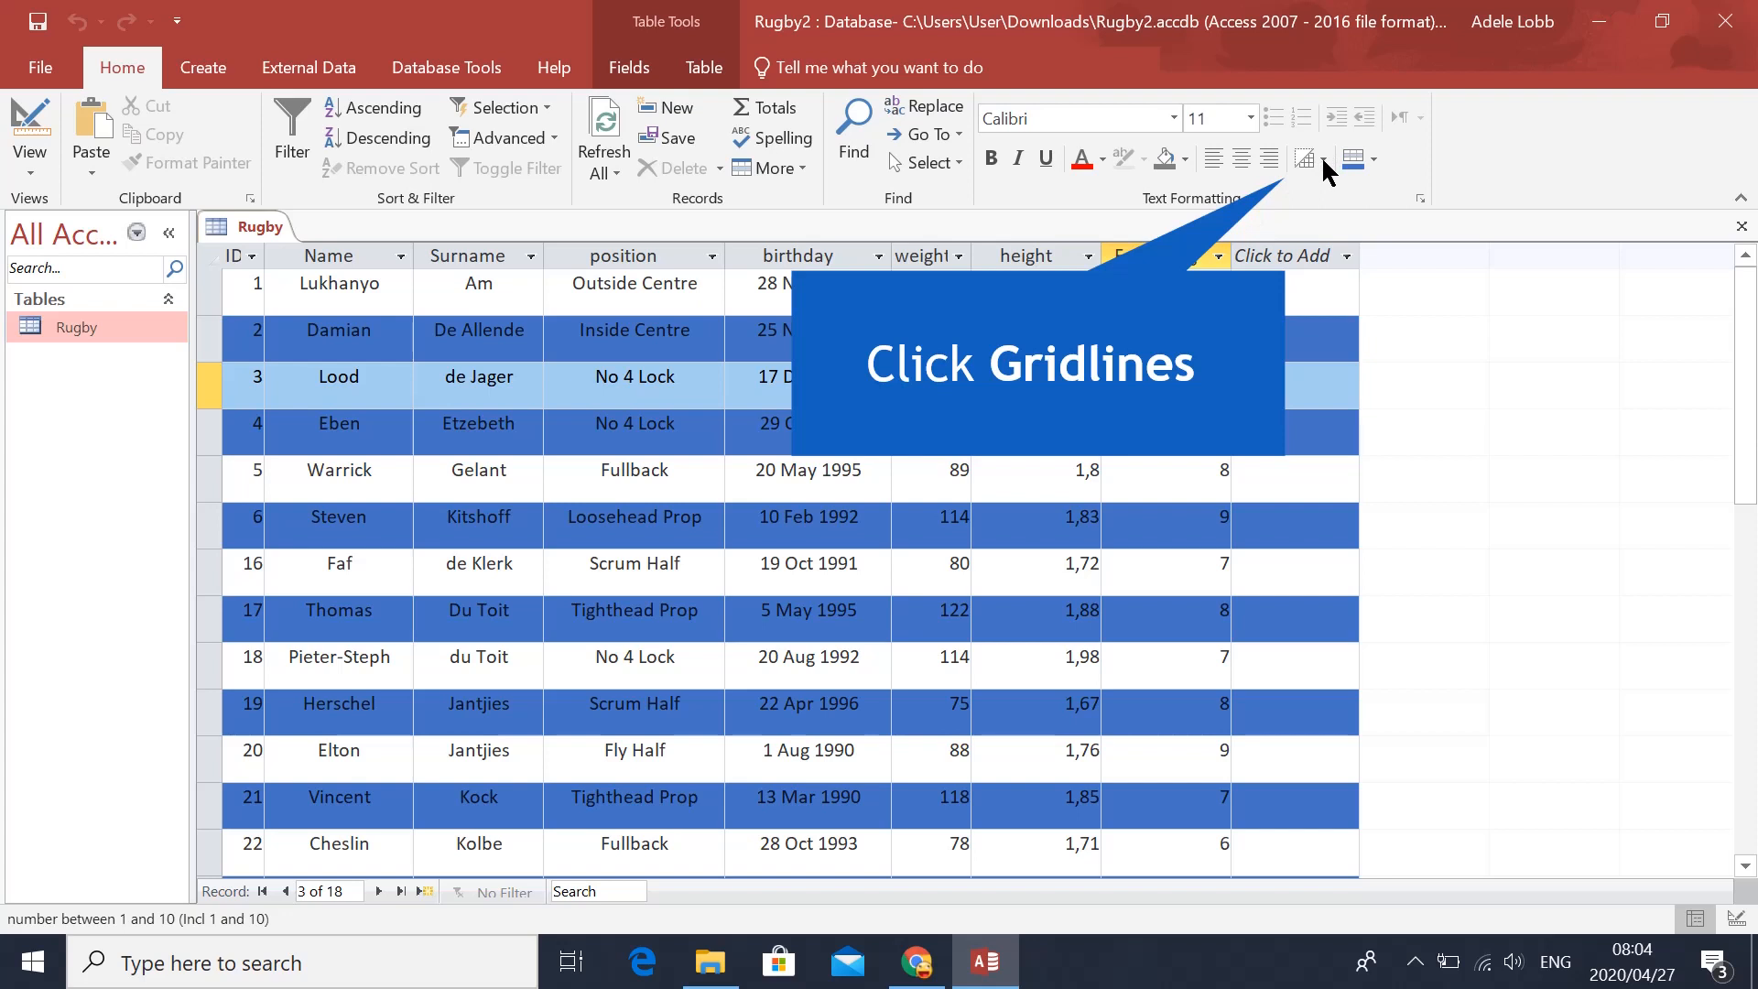
Step: Try horizontal-only gridlines, then switch the datasheet to Gridlines: None
click(1324, 160)
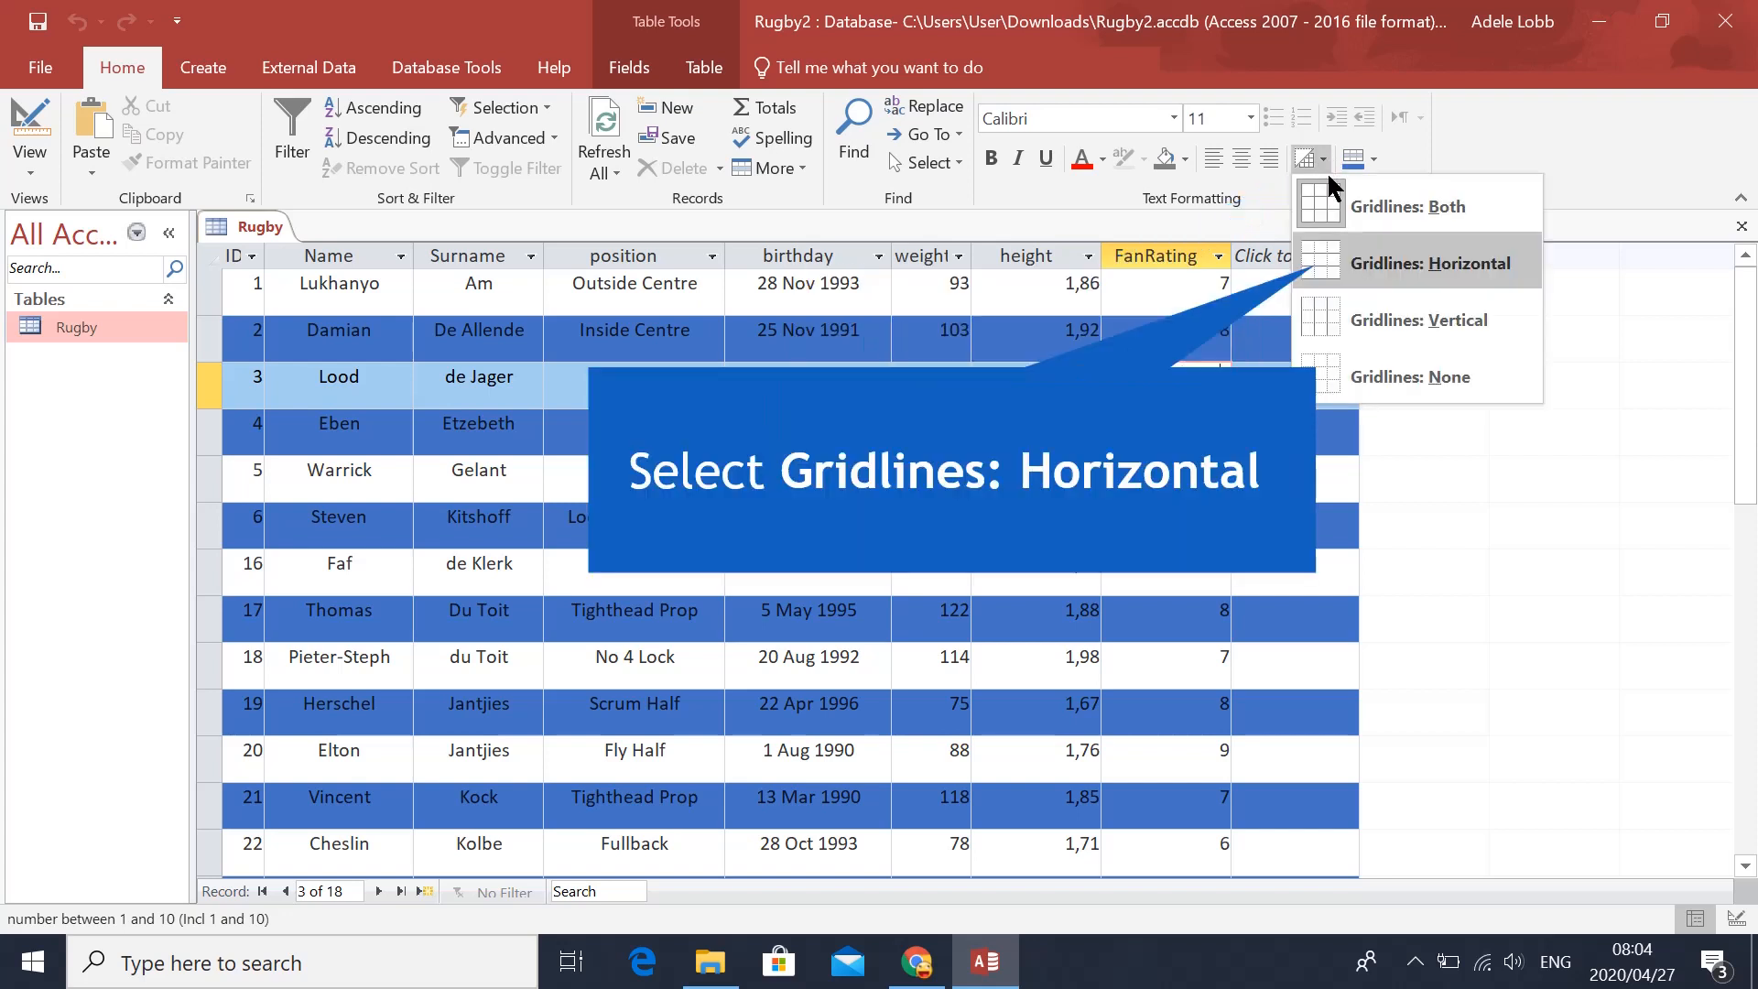
click(1337, 261)
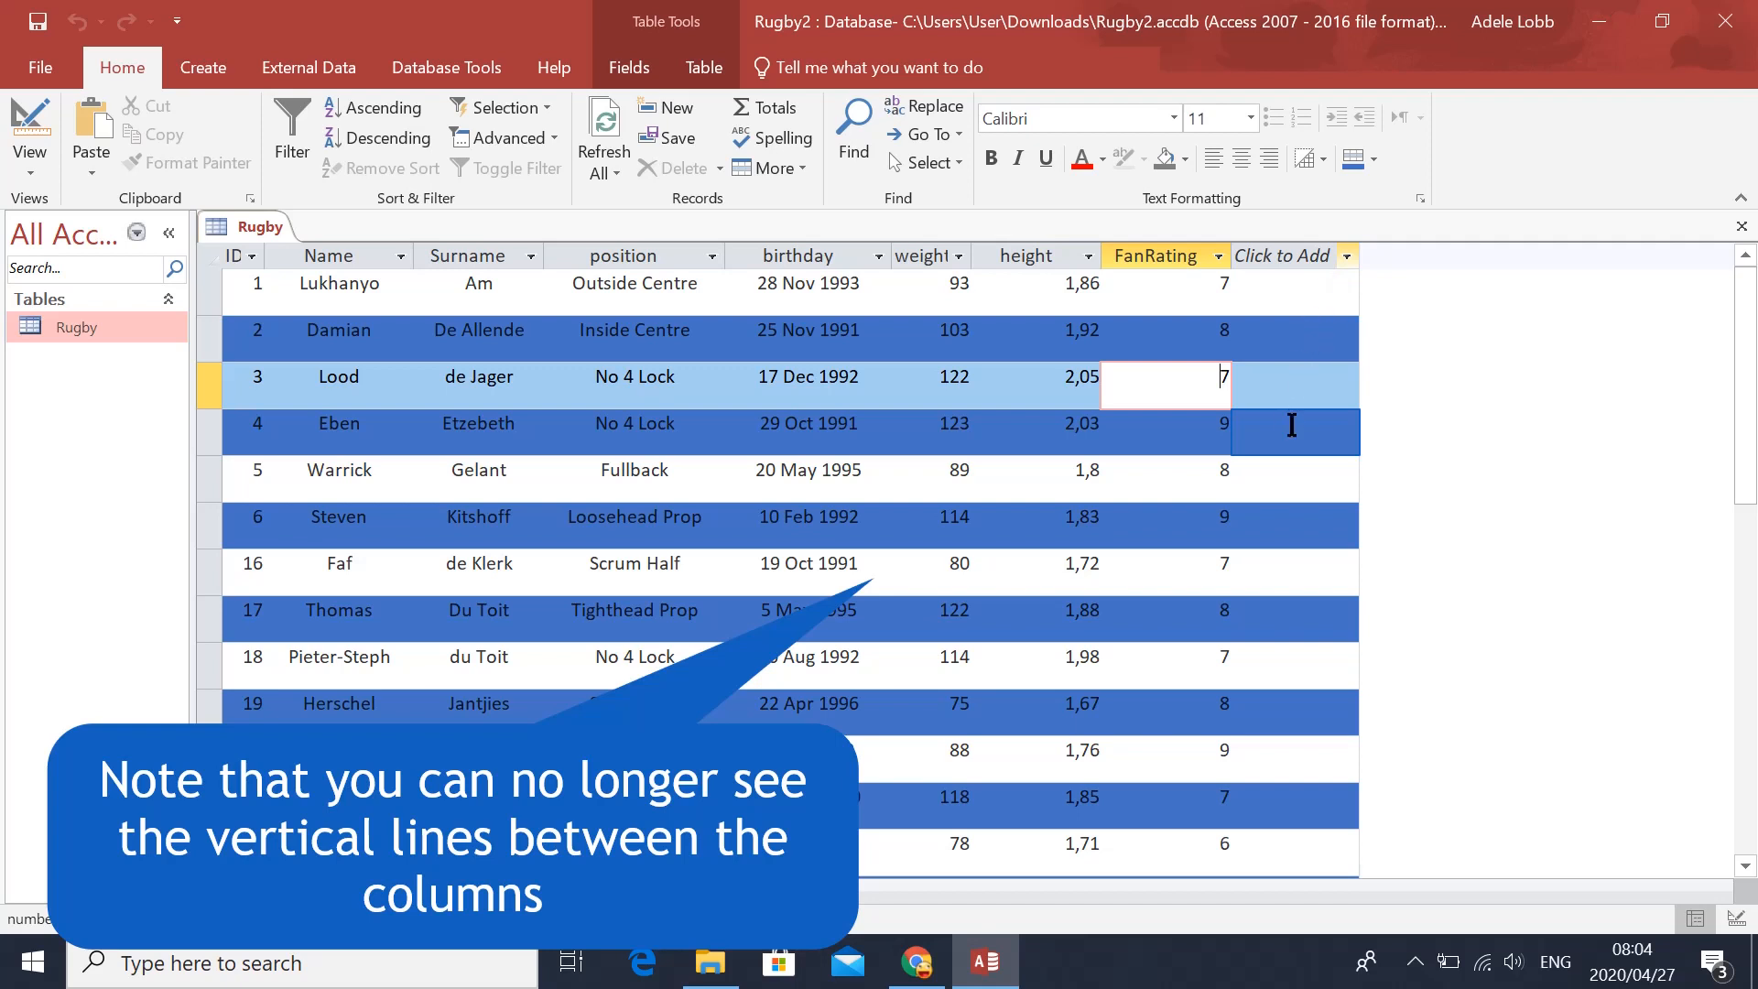
click(1322, 162)
click(1388, 379)
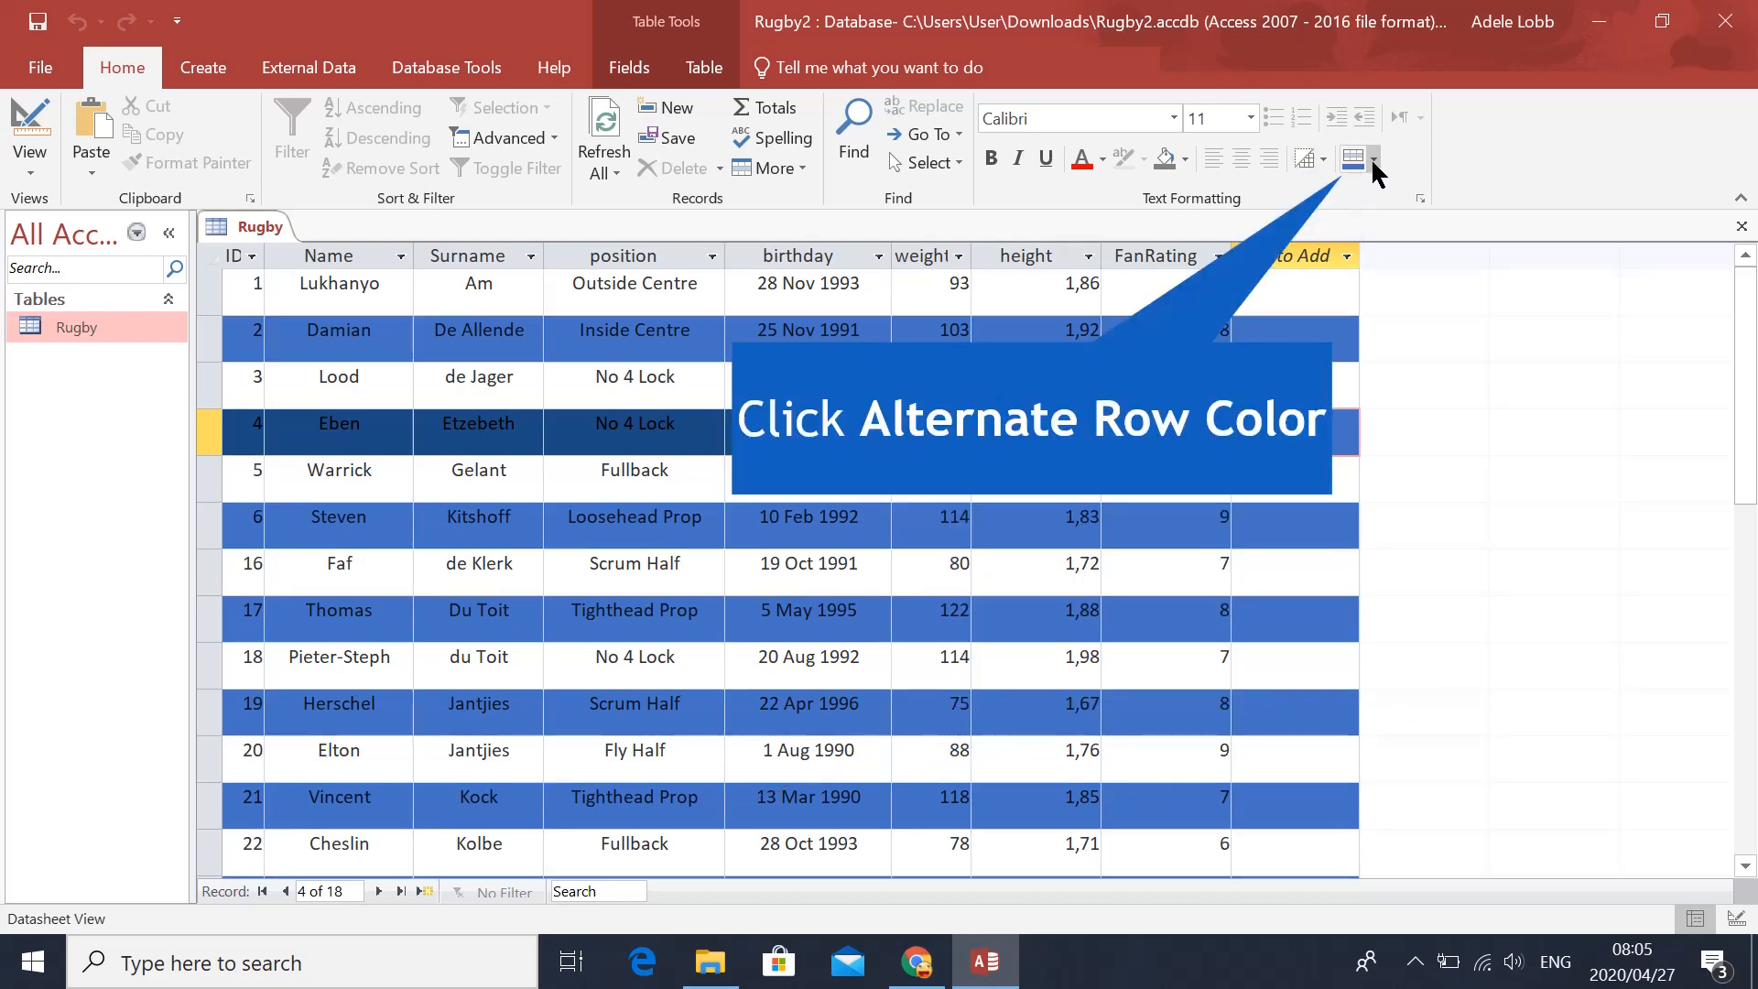
Step: Recolour alternate rows pale mint green using the Standard hexagon palette in More Colors
click(1374, 160)
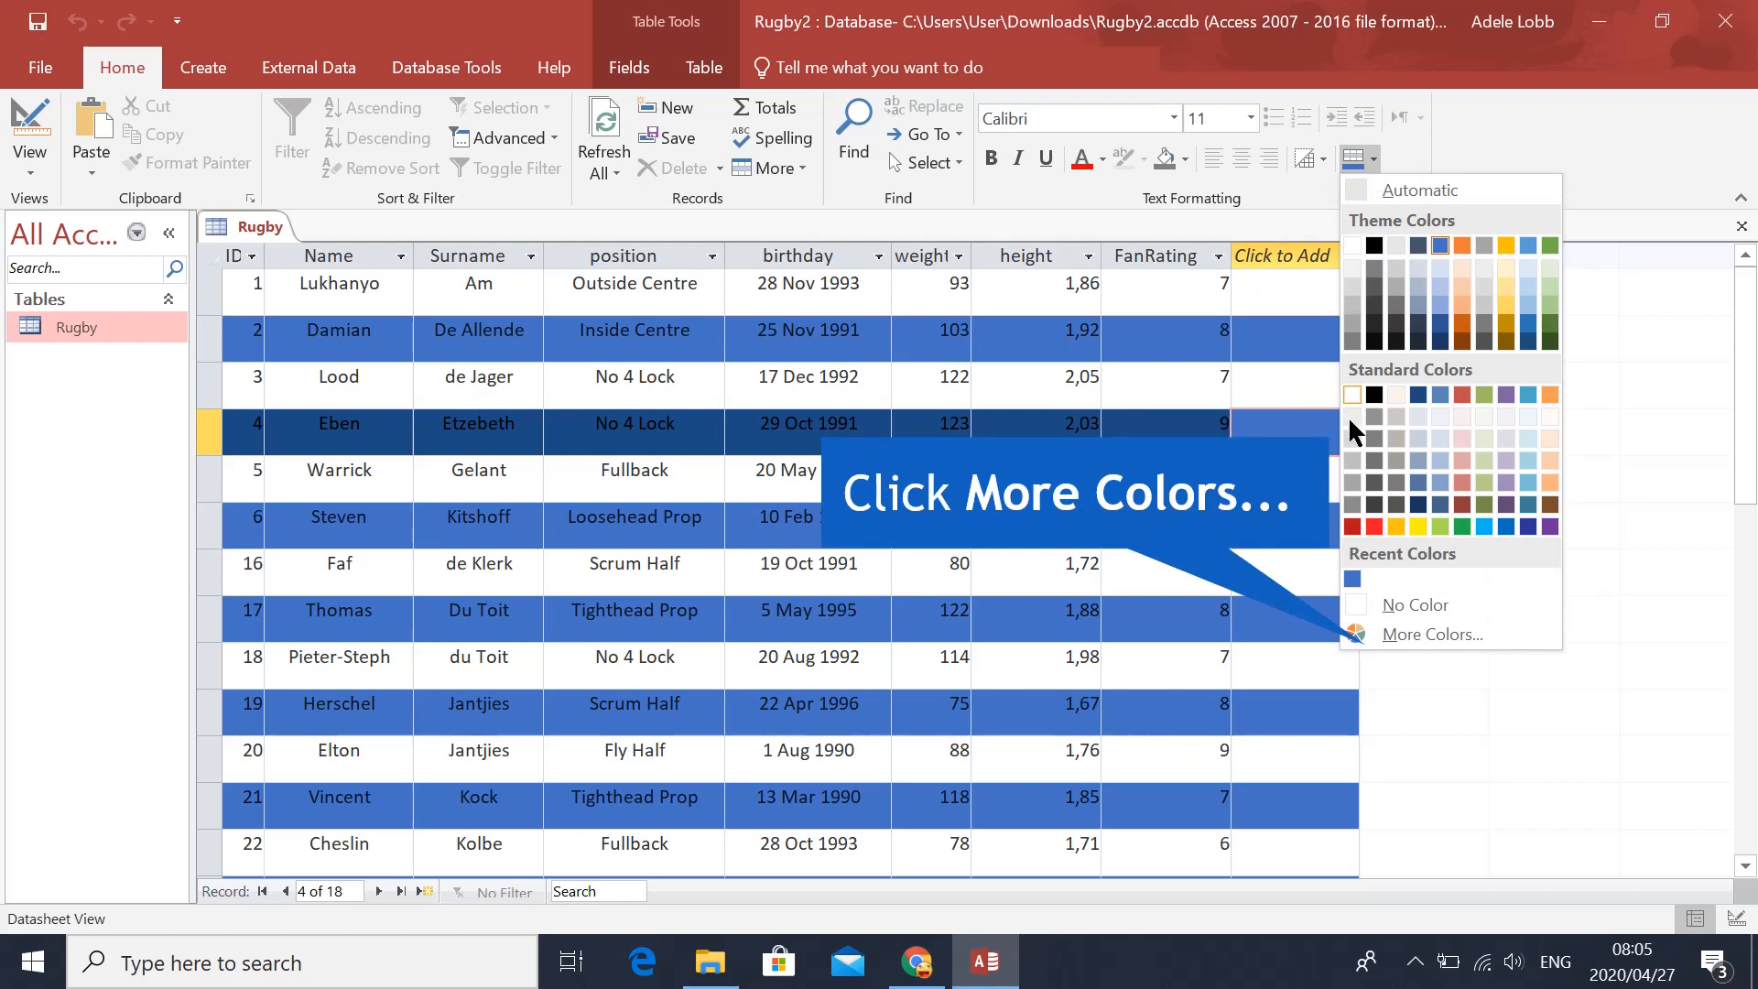
click(1434, 634)
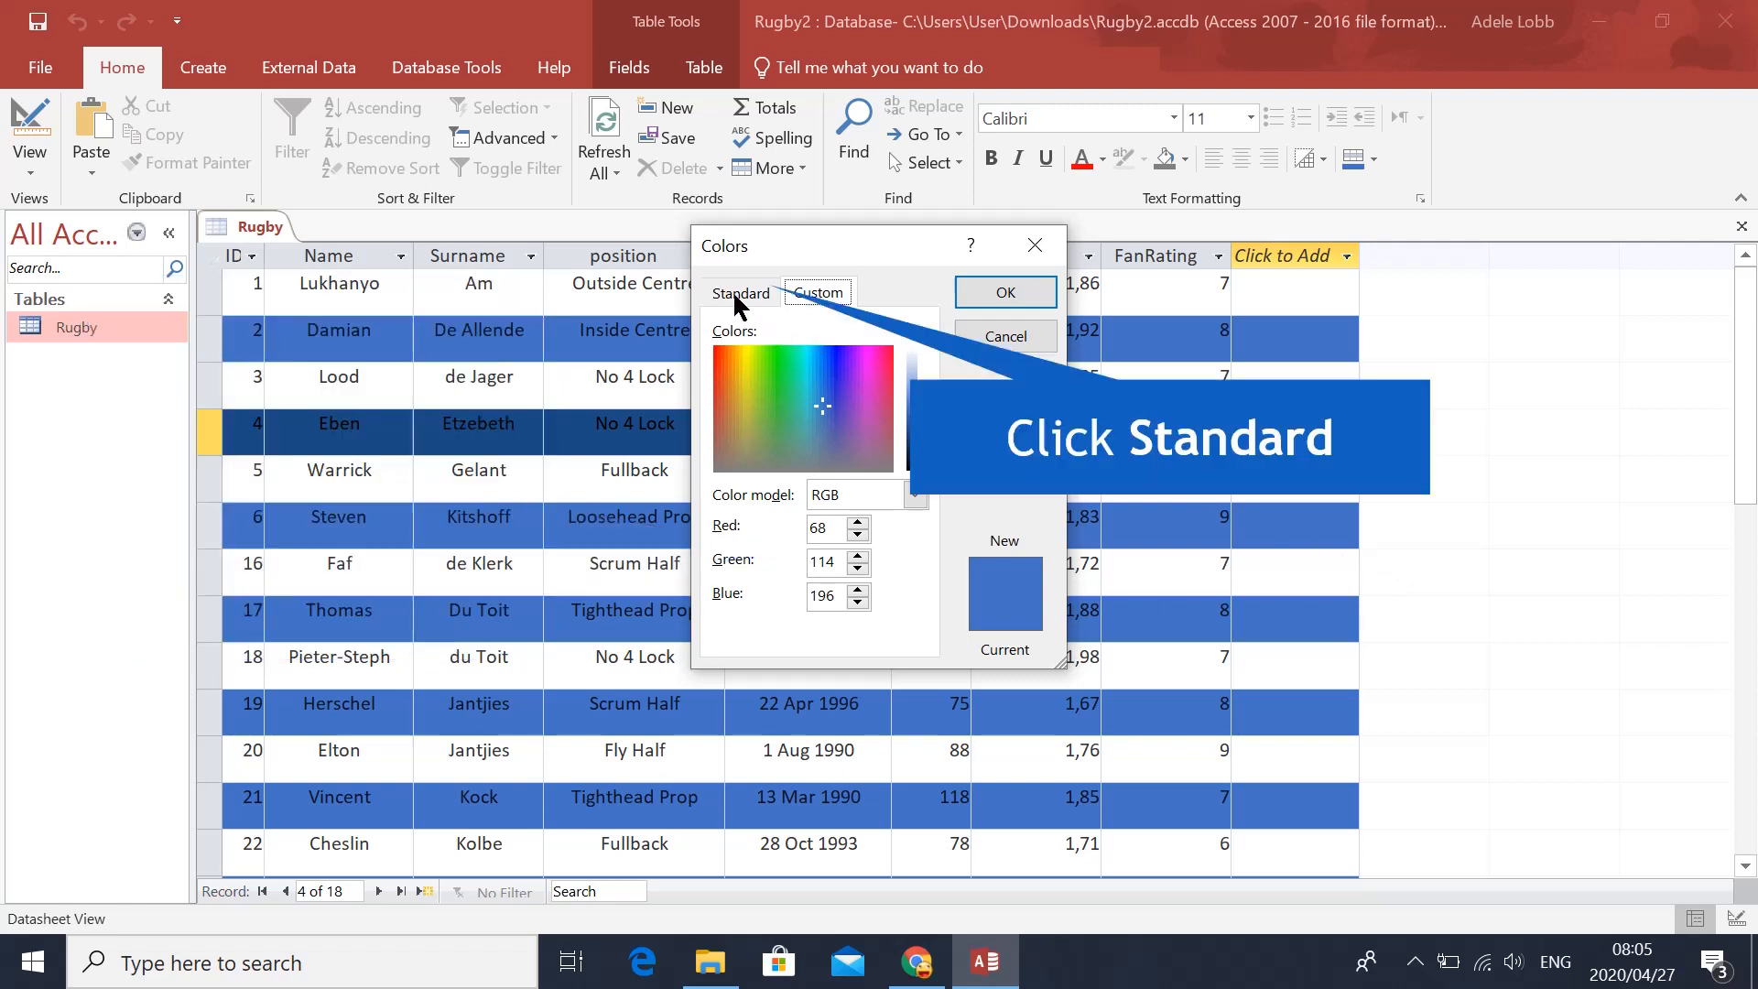
click(733, 291)
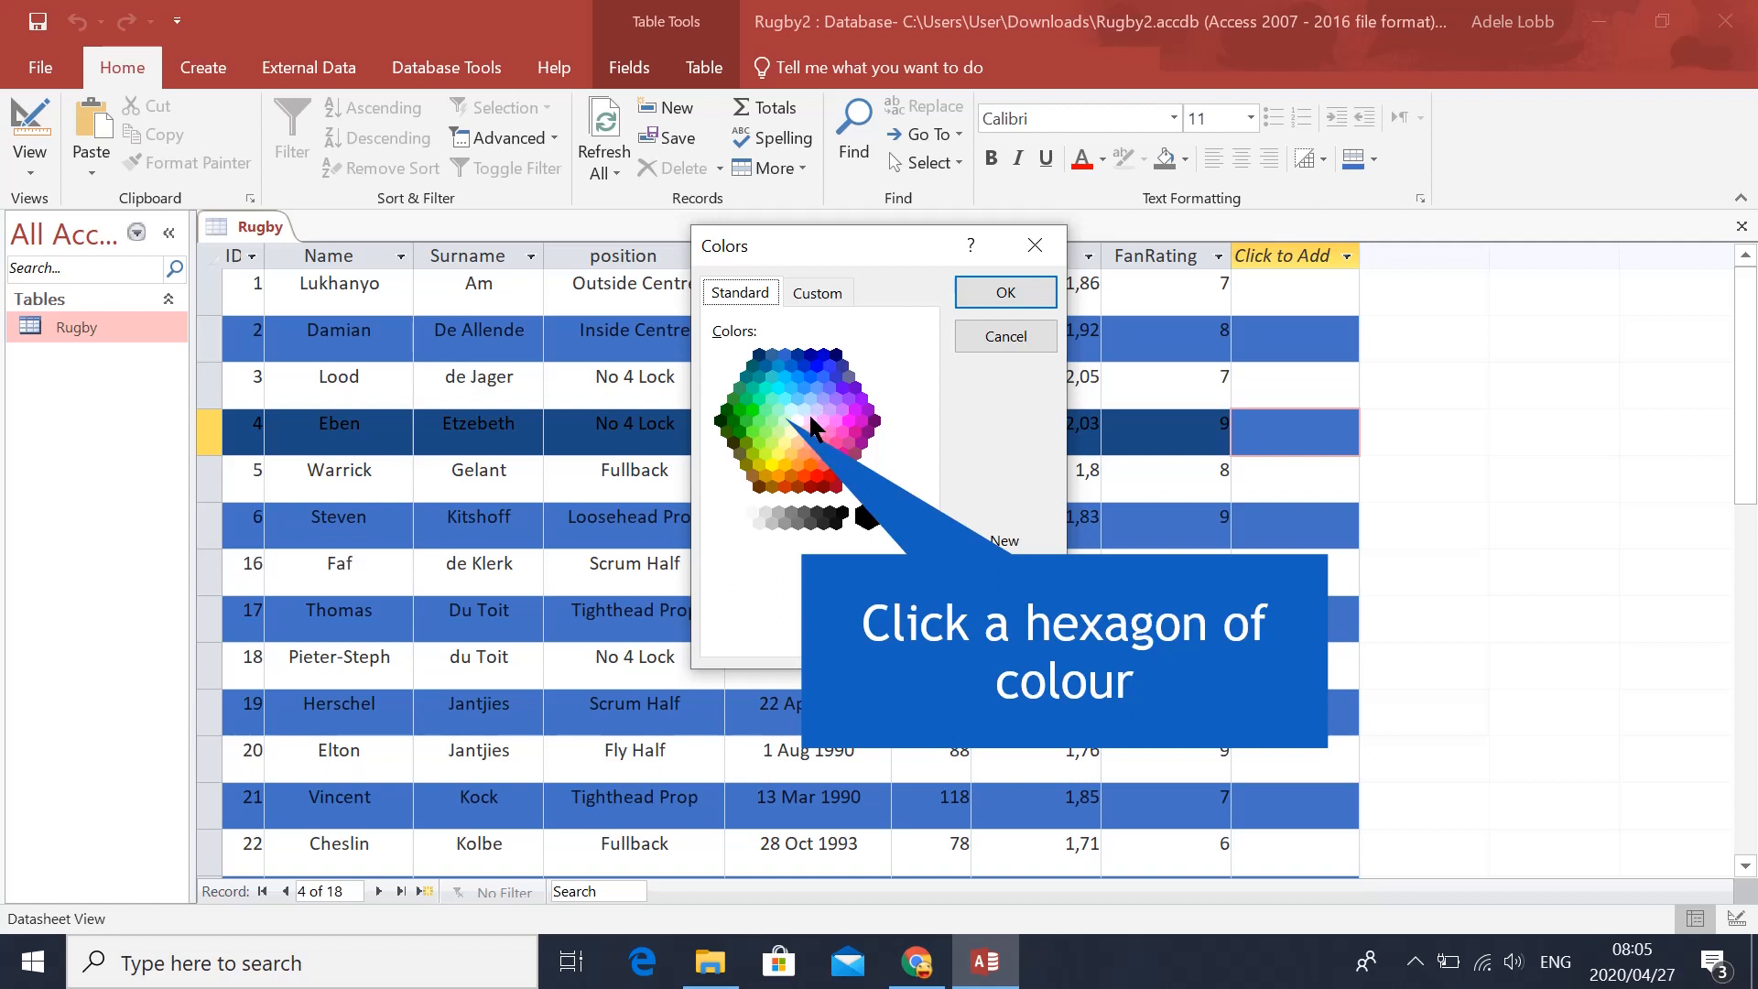
click(777, 406)
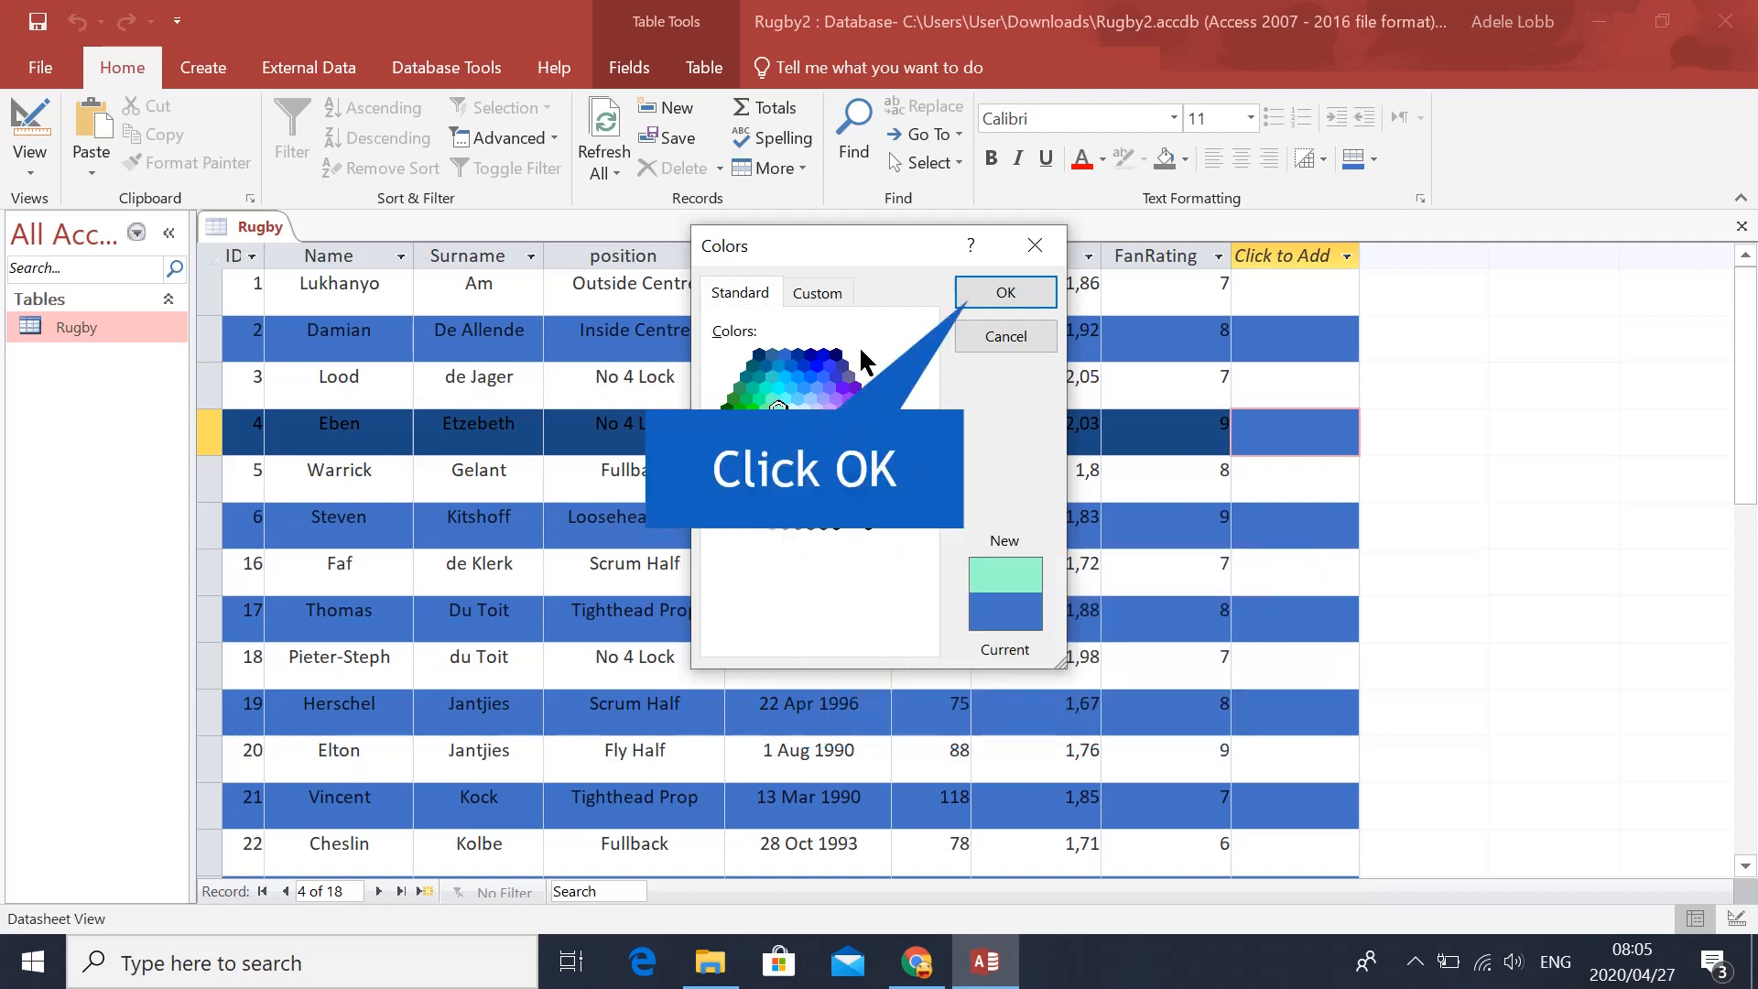
click(964, 293)
click(996, 483)
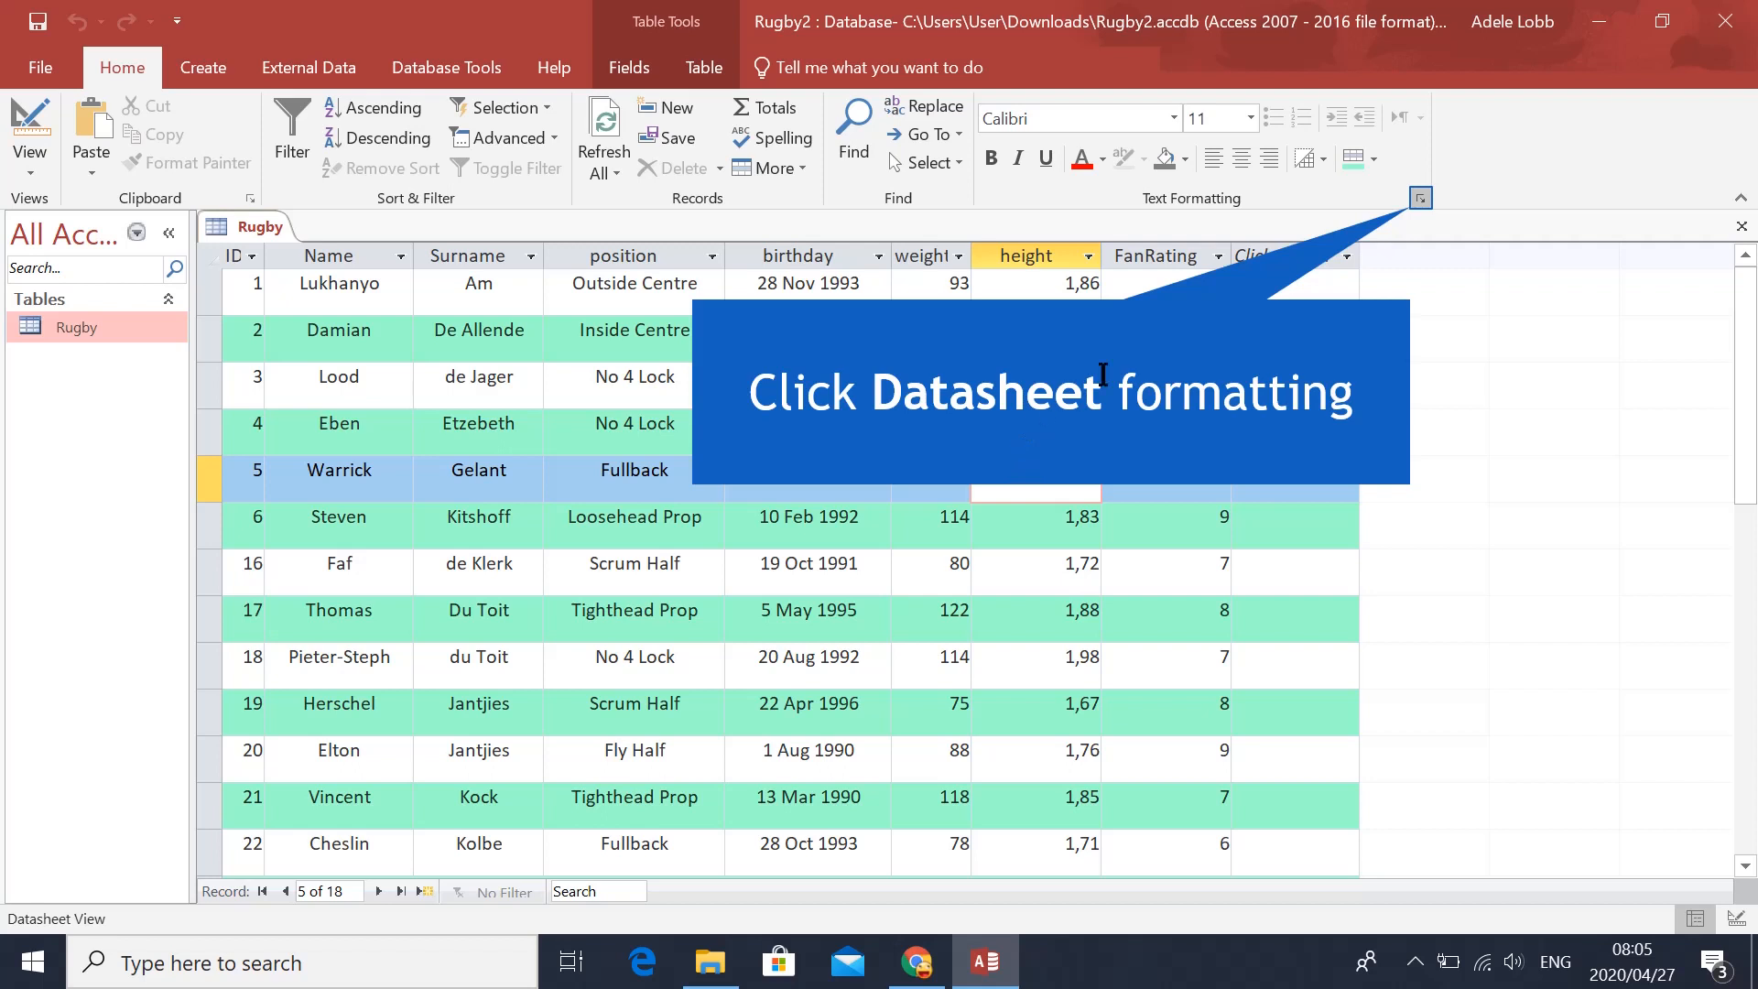
Step: In Datasheet Formatting, set Green Accent 6 background, alternate and gridline shades, and a Raised cell effect
click(1420, 198)
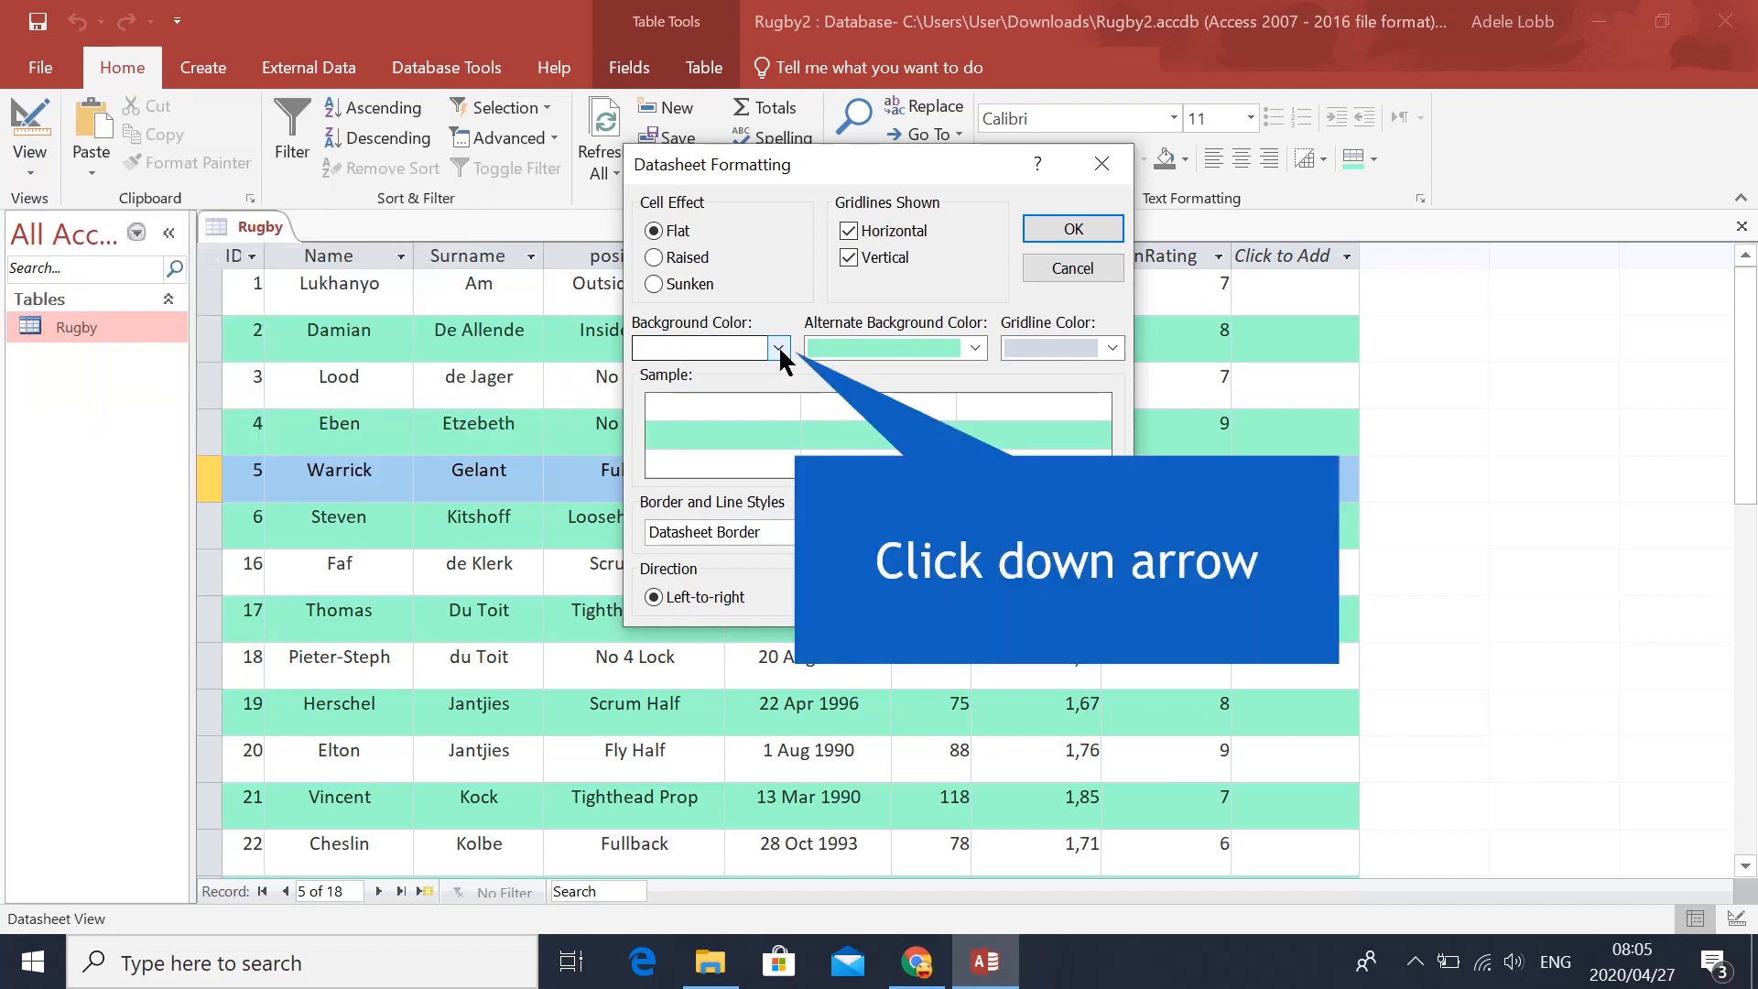
click(778, 347)
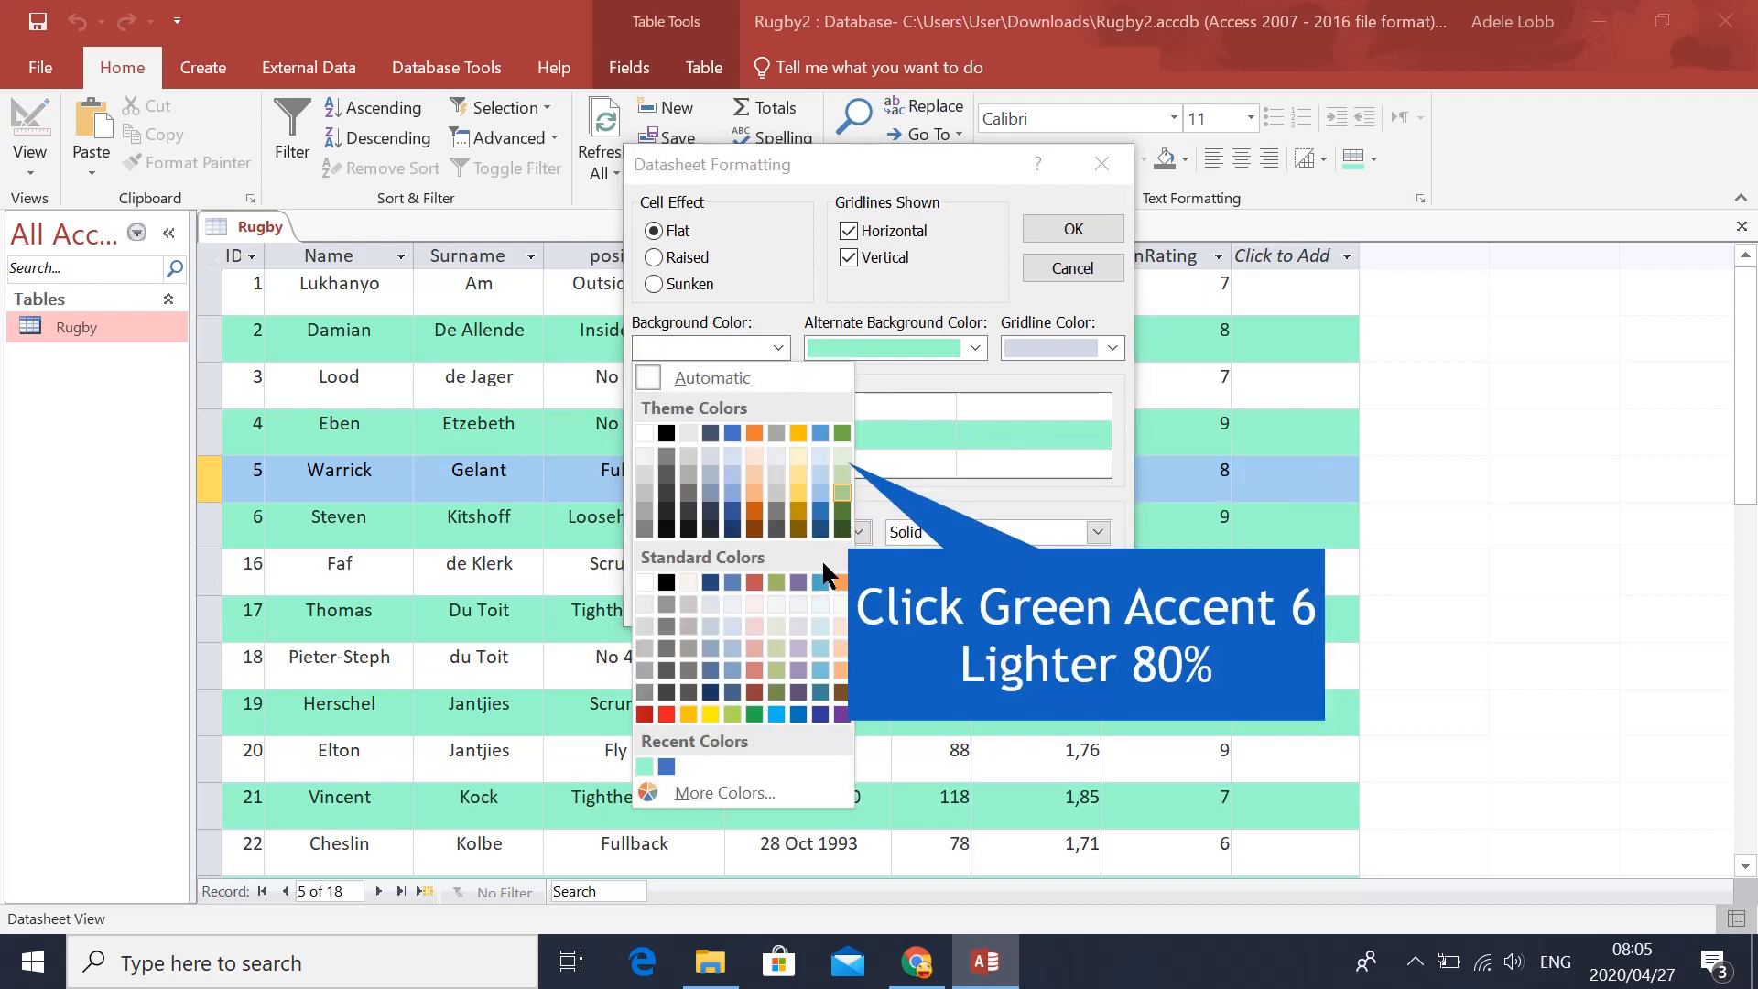
click(842, 455)
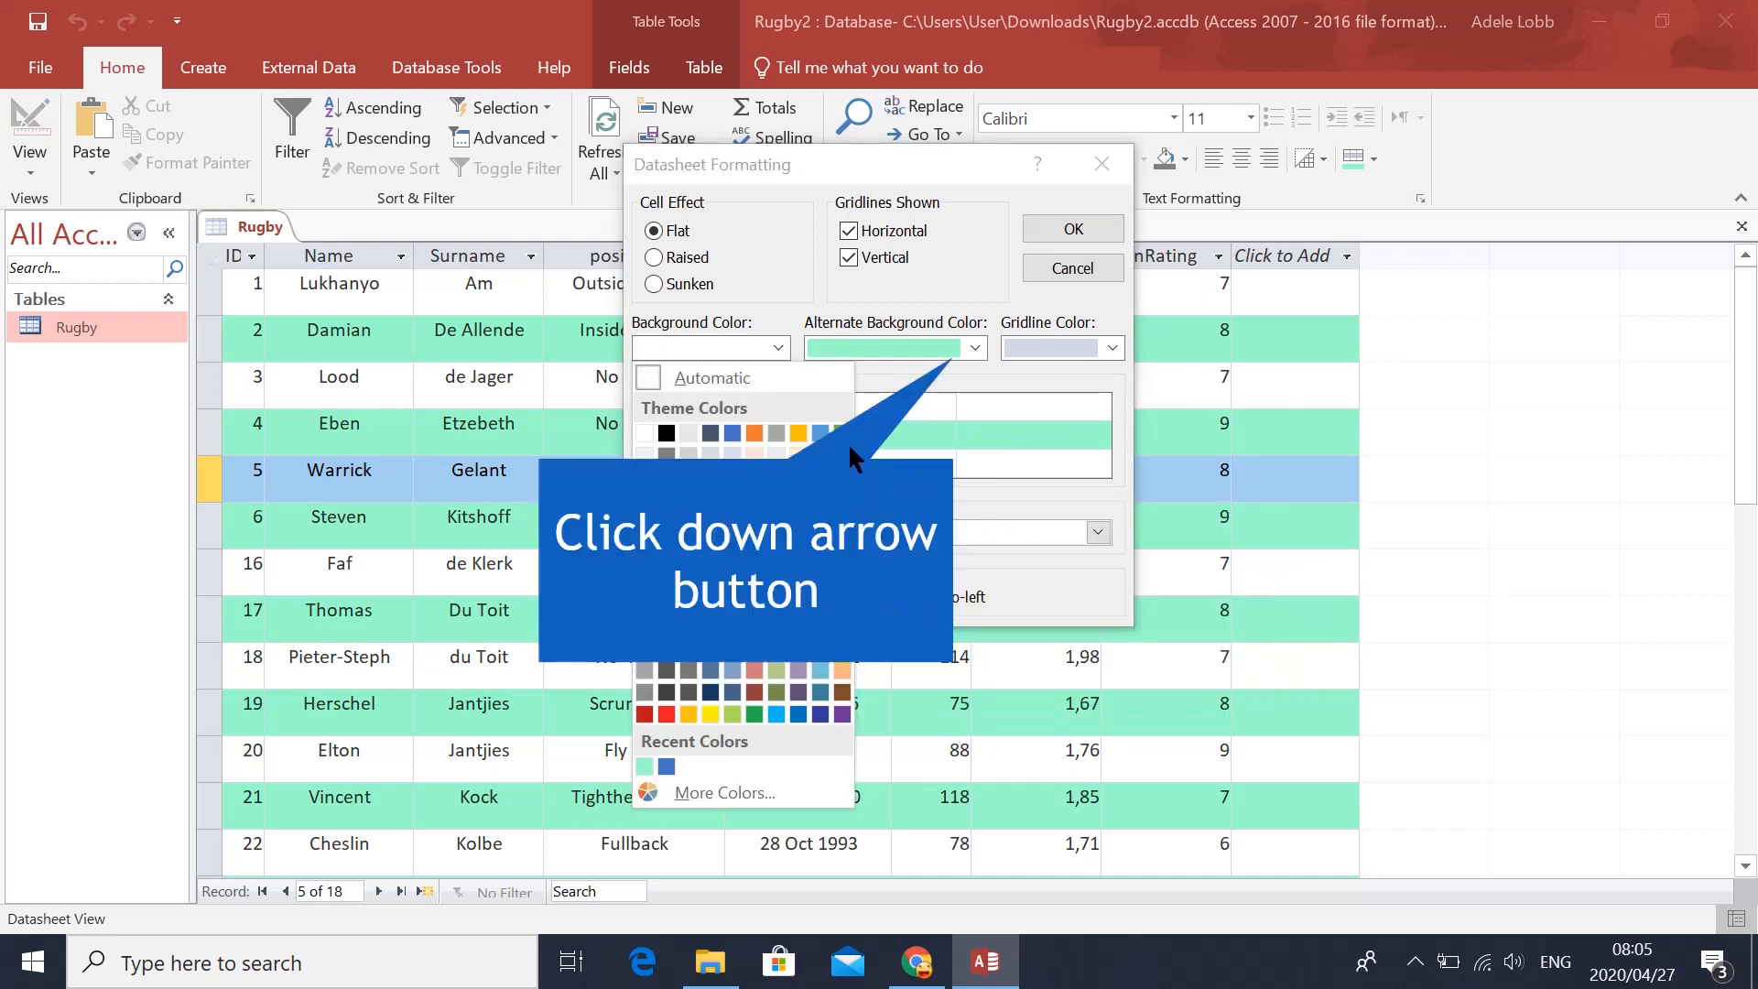
click(976, 349)
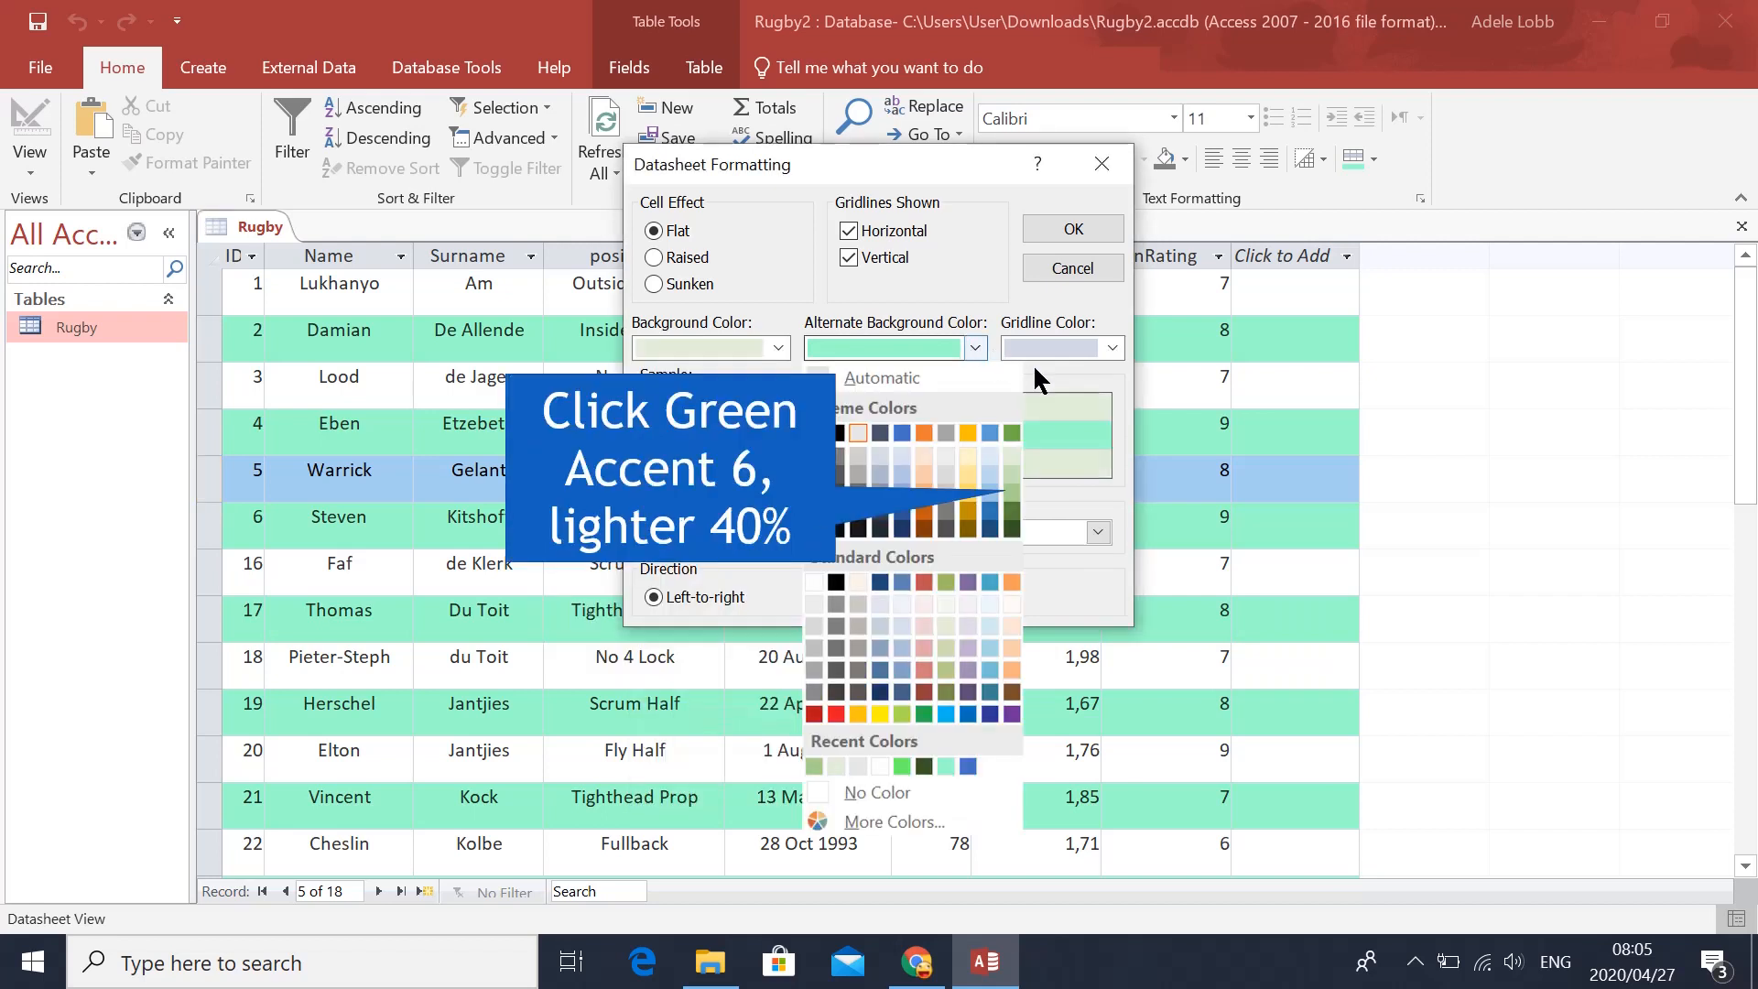
click(1011, 499)
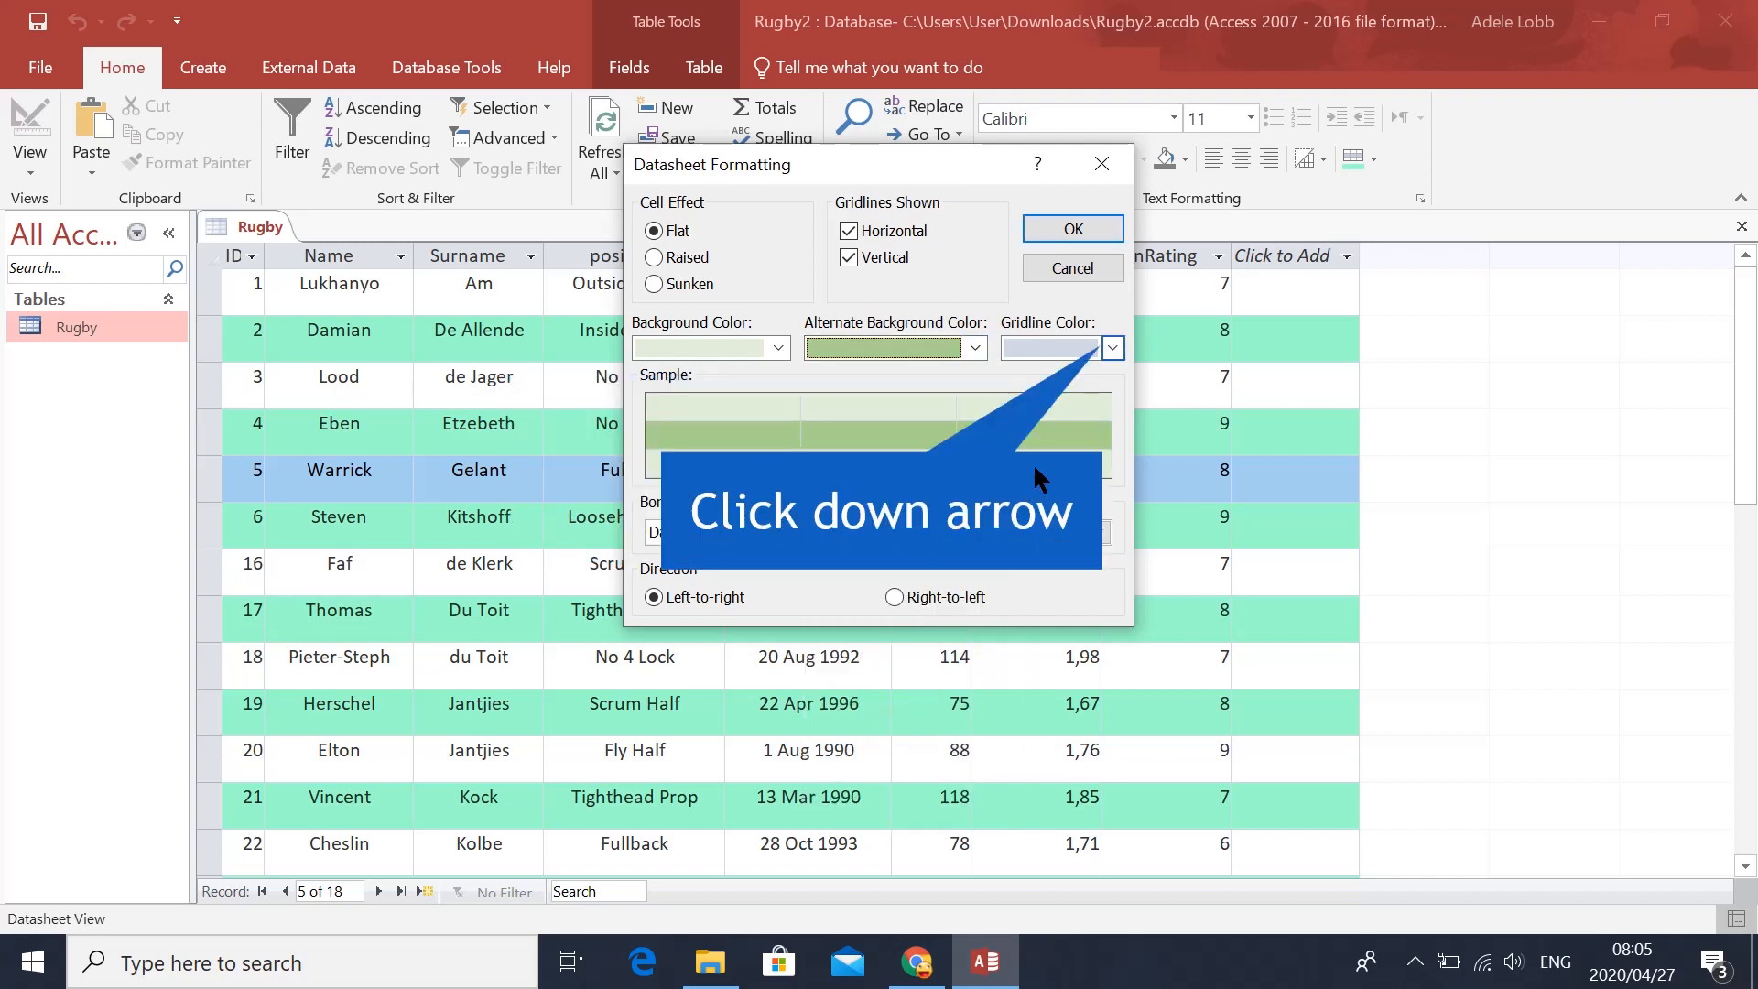
click(1113, 349)
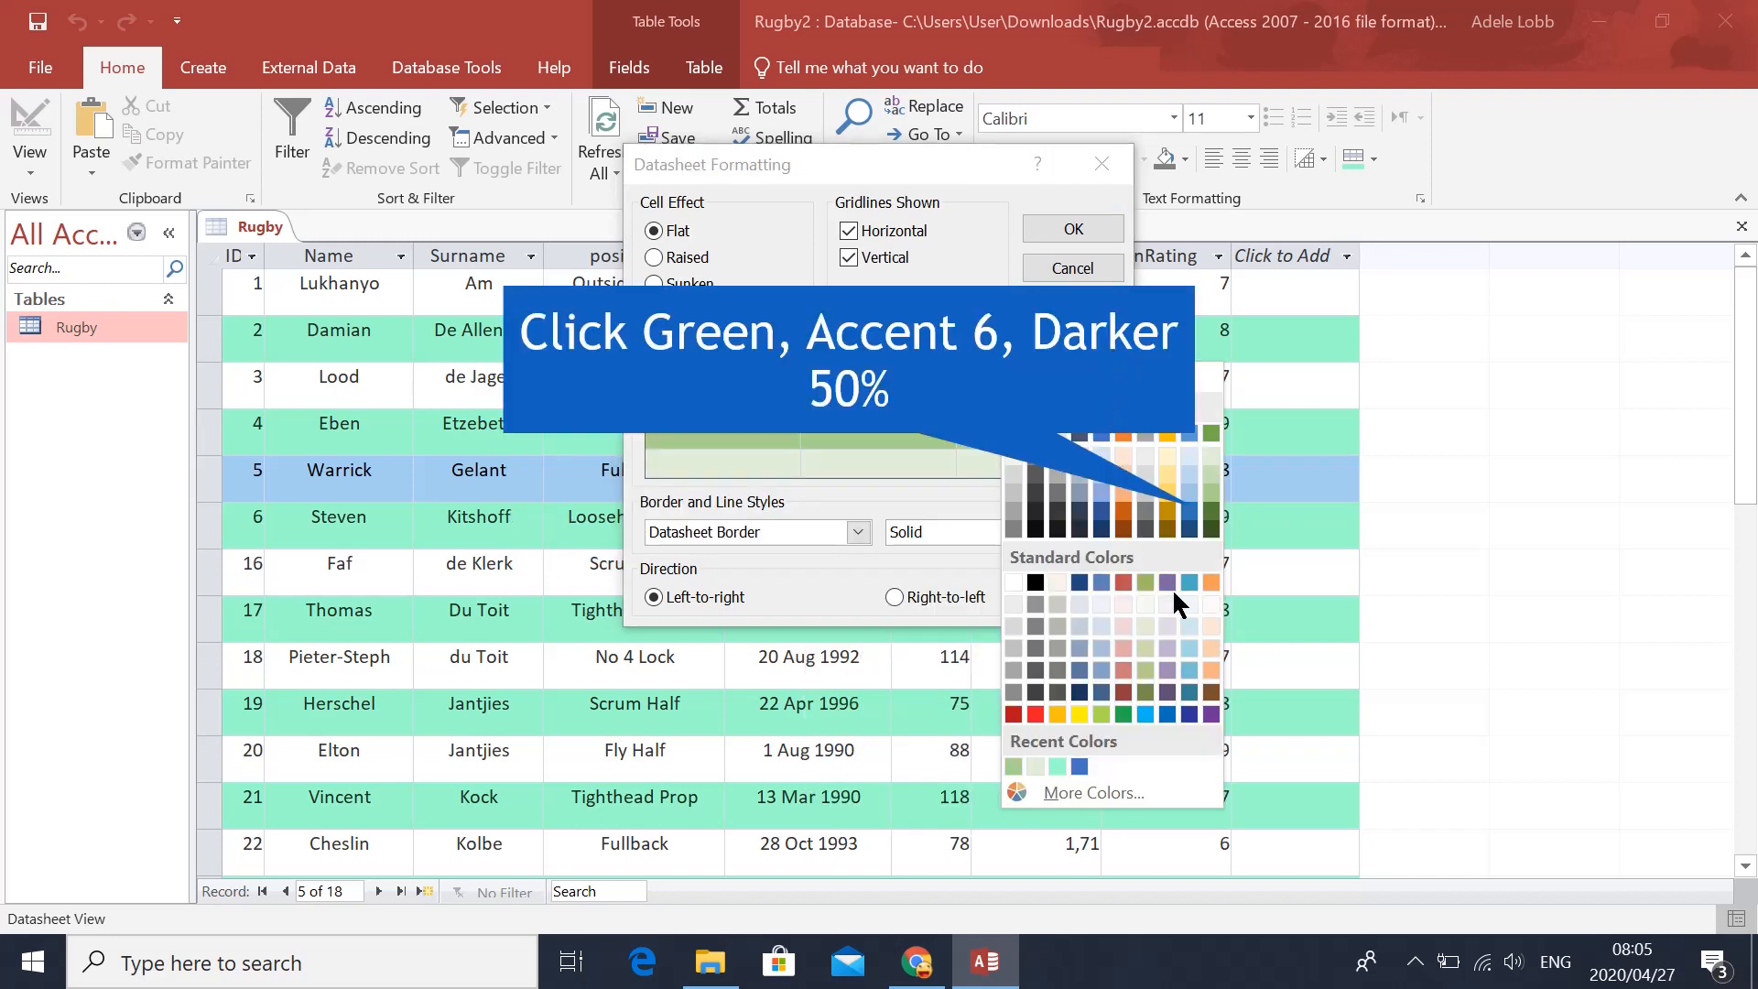
click(1213, 529)
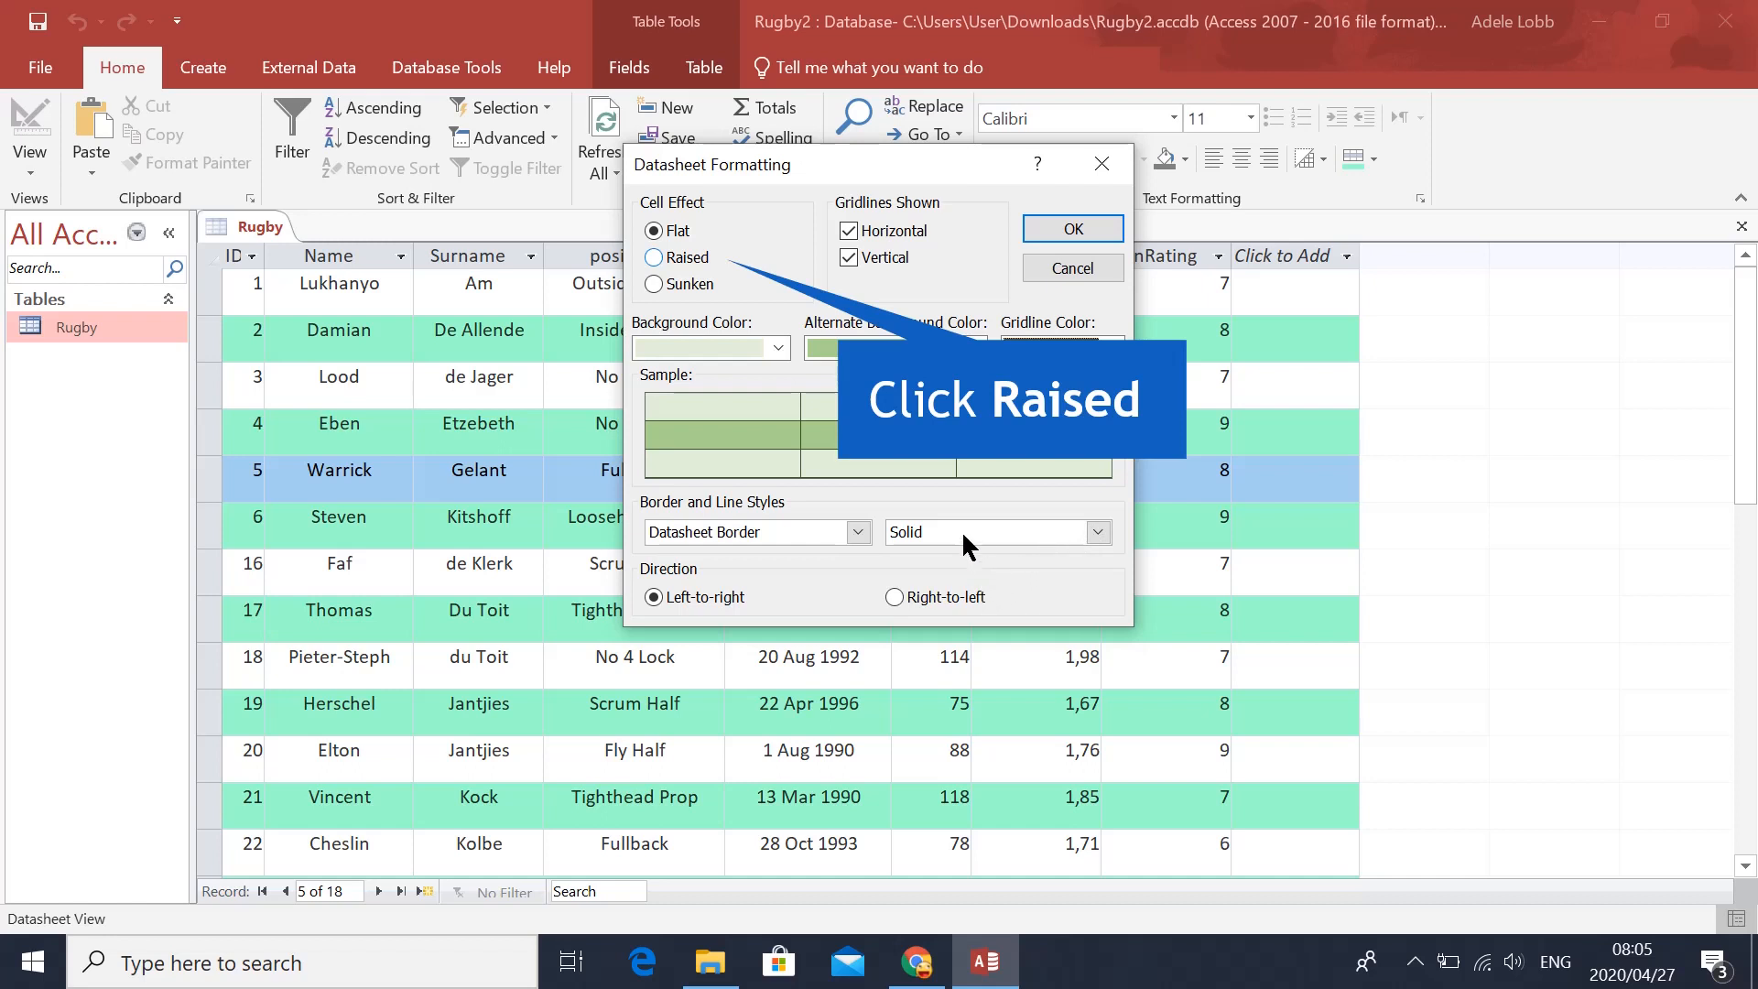
click(688, 257)
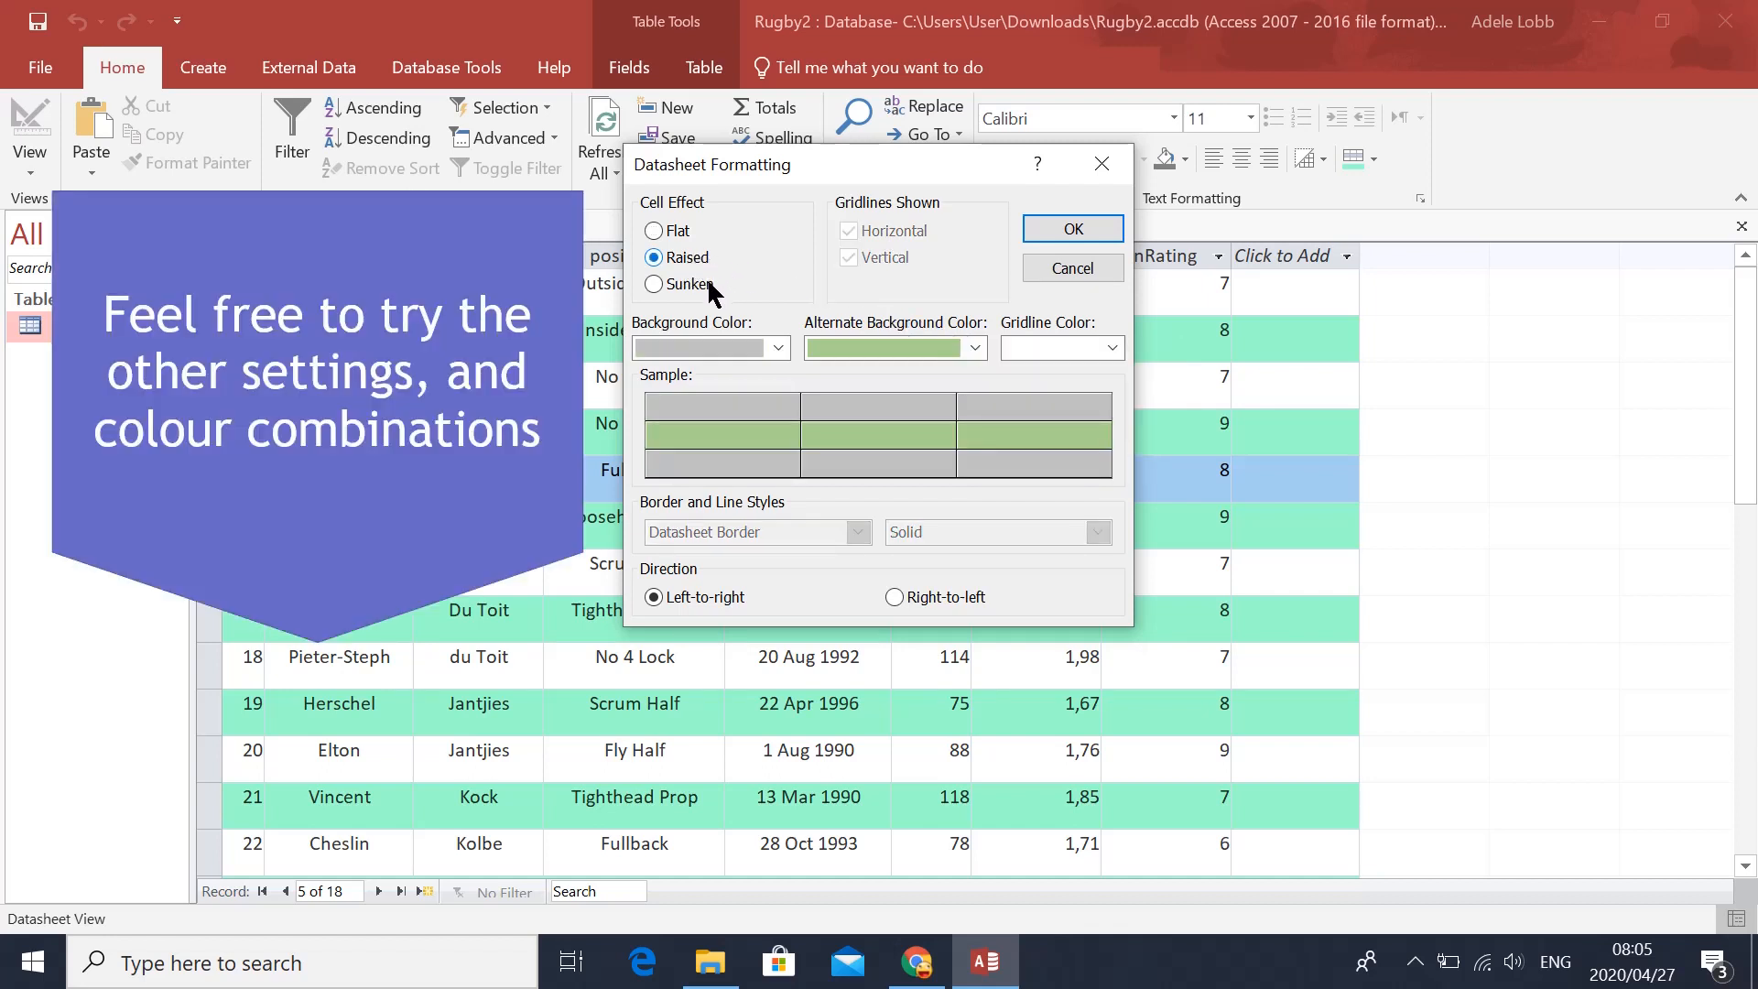
click(711, 289)
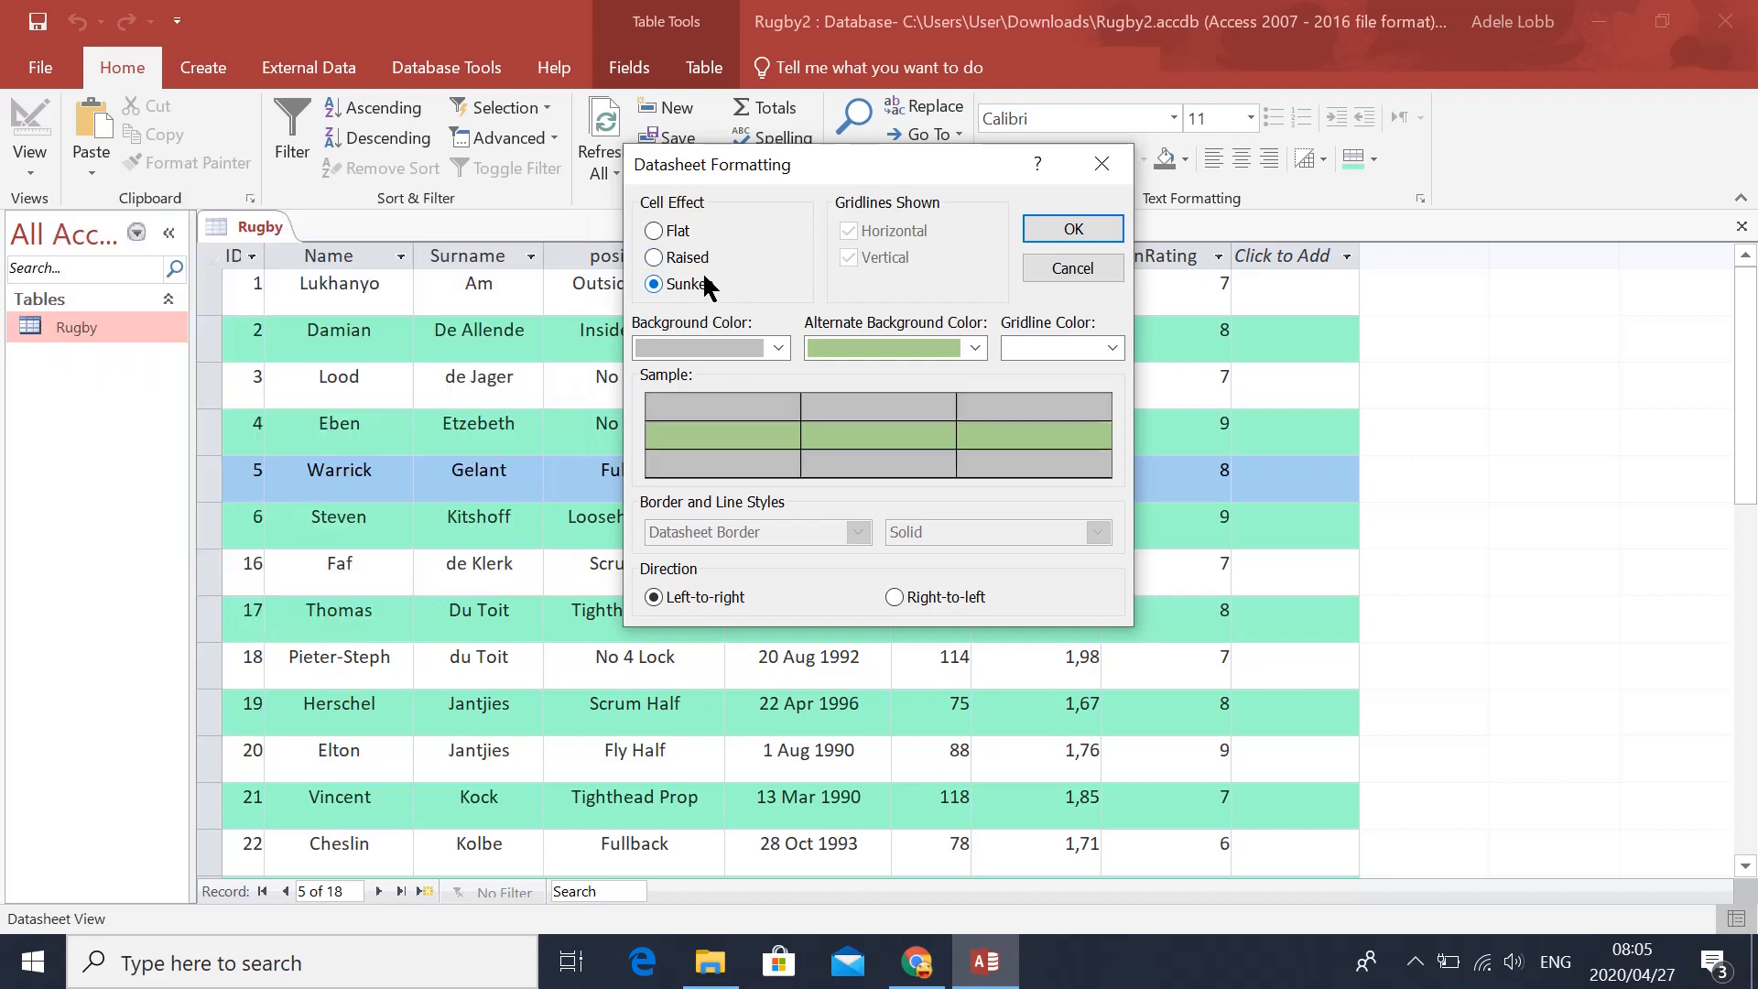
click(689, 255)
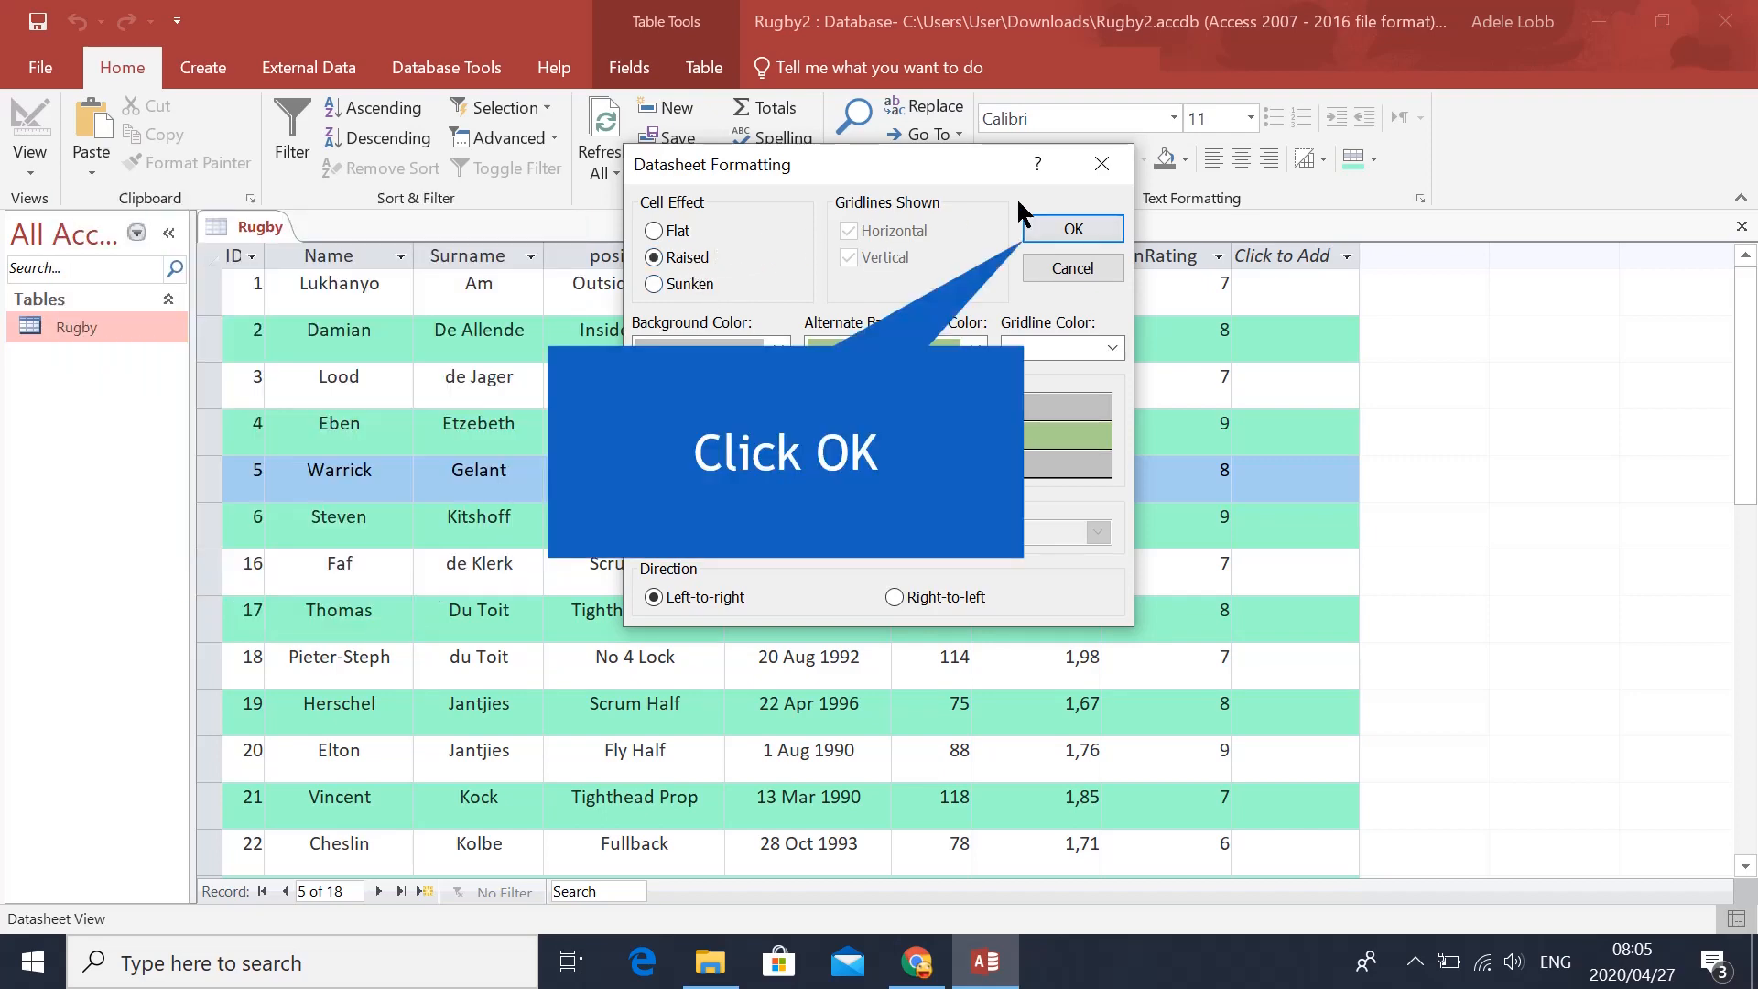
click(1073, 229)
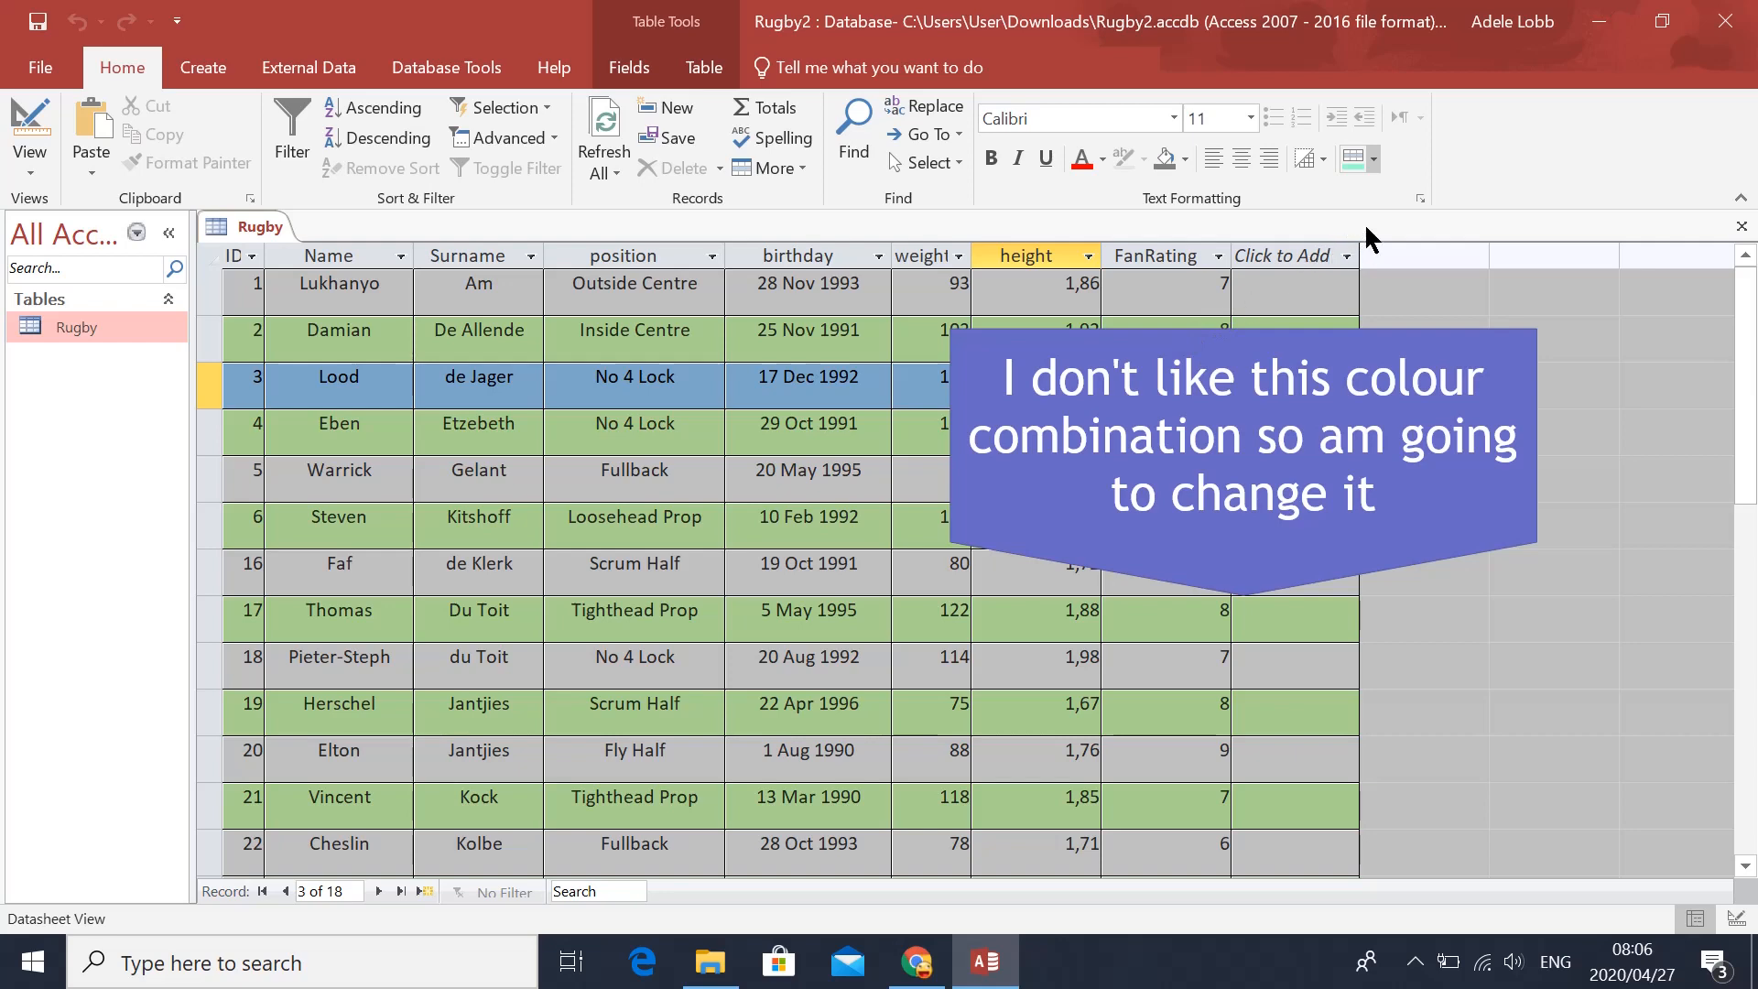
Step: Change the alternate row colour to bright green (RGB 103/249/103) from More Colors
click(1375, 159)
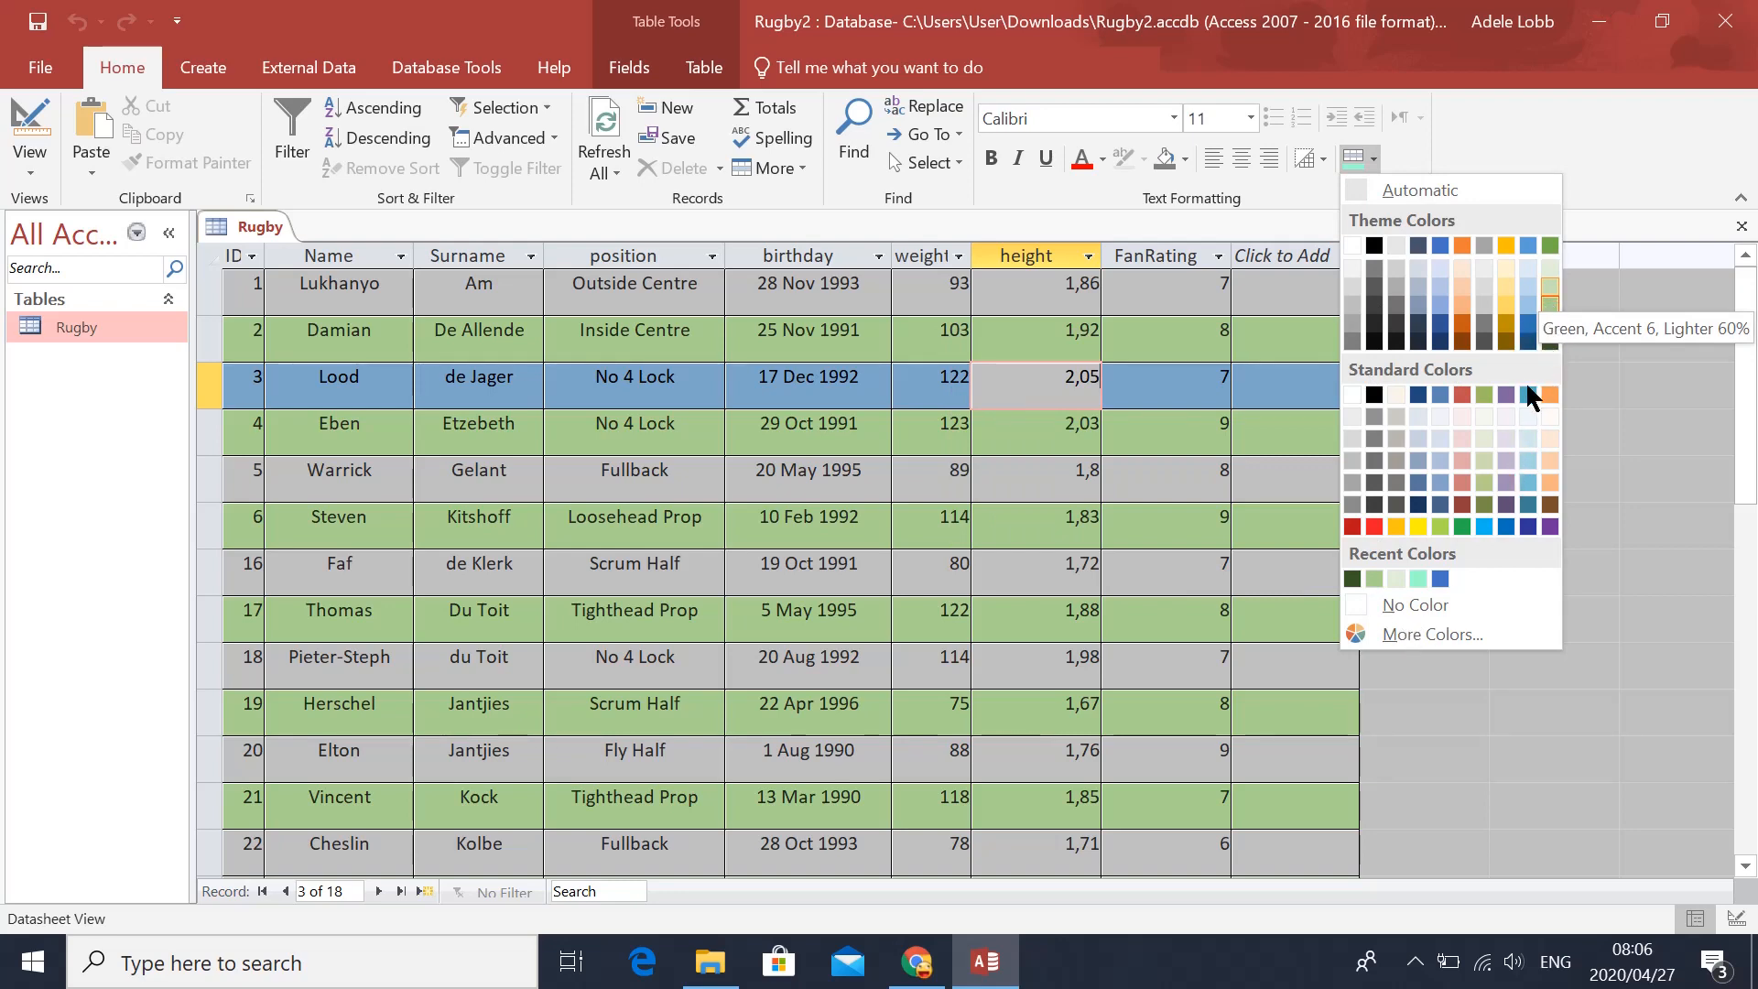
click(1405, 632)
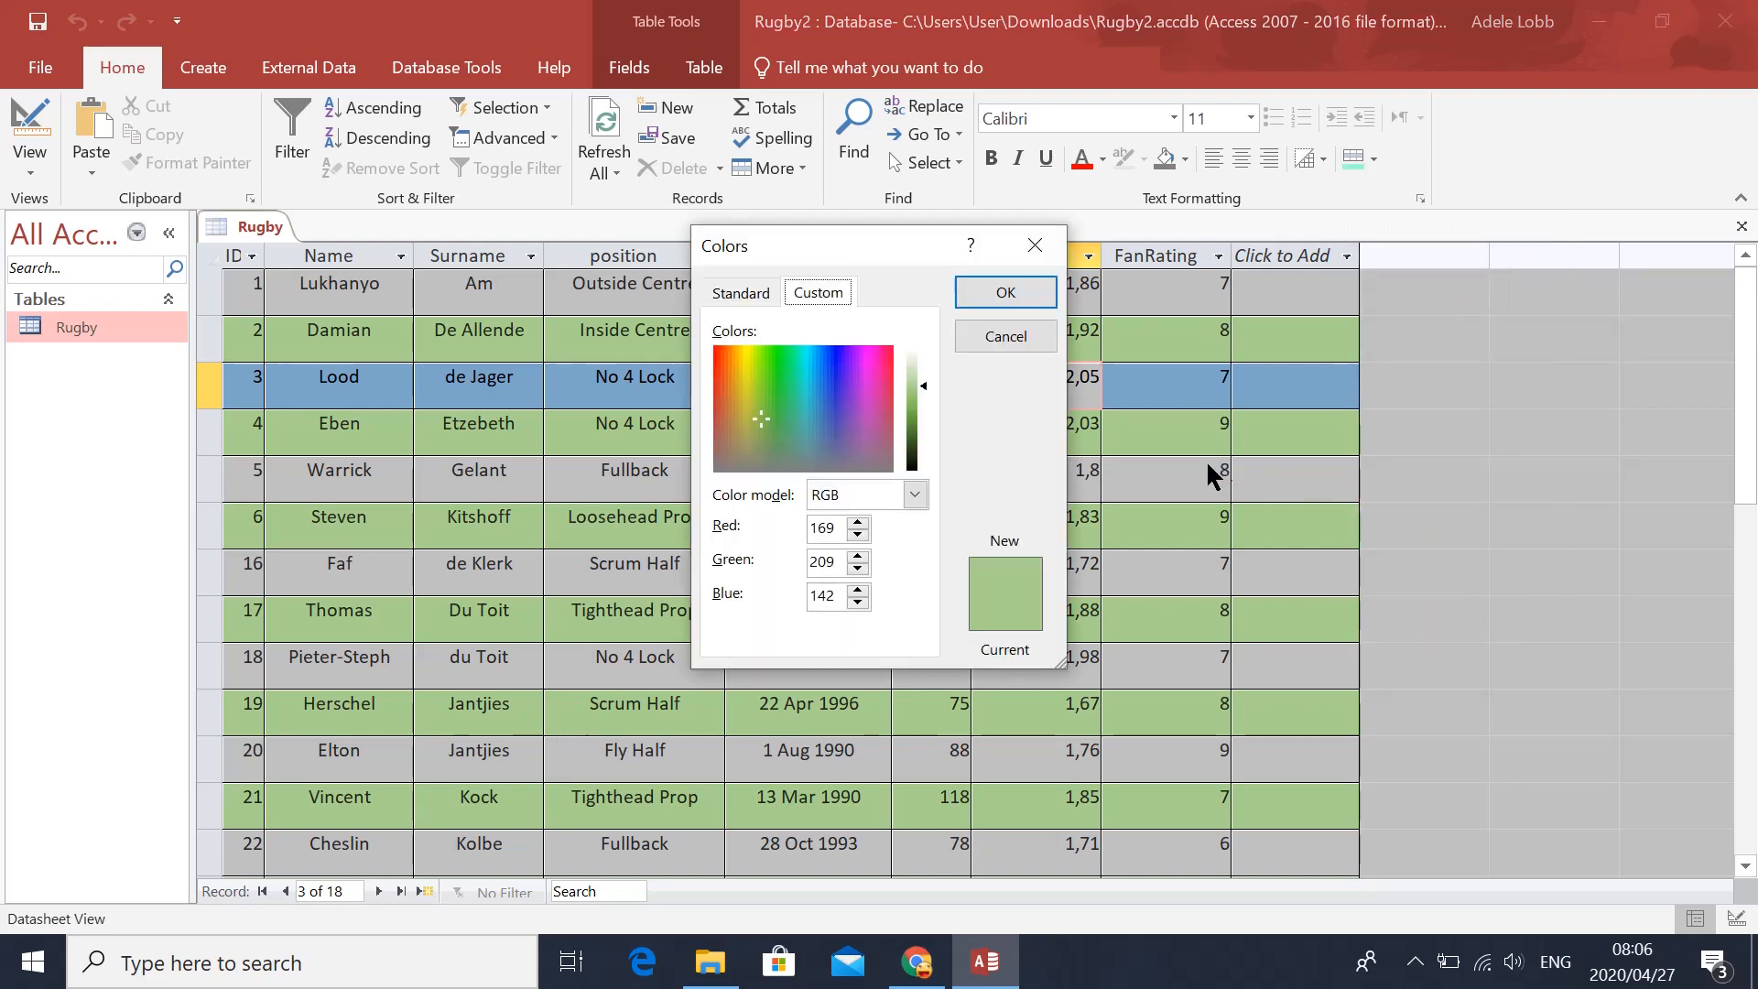
click(774, 356)
click(980, 287)
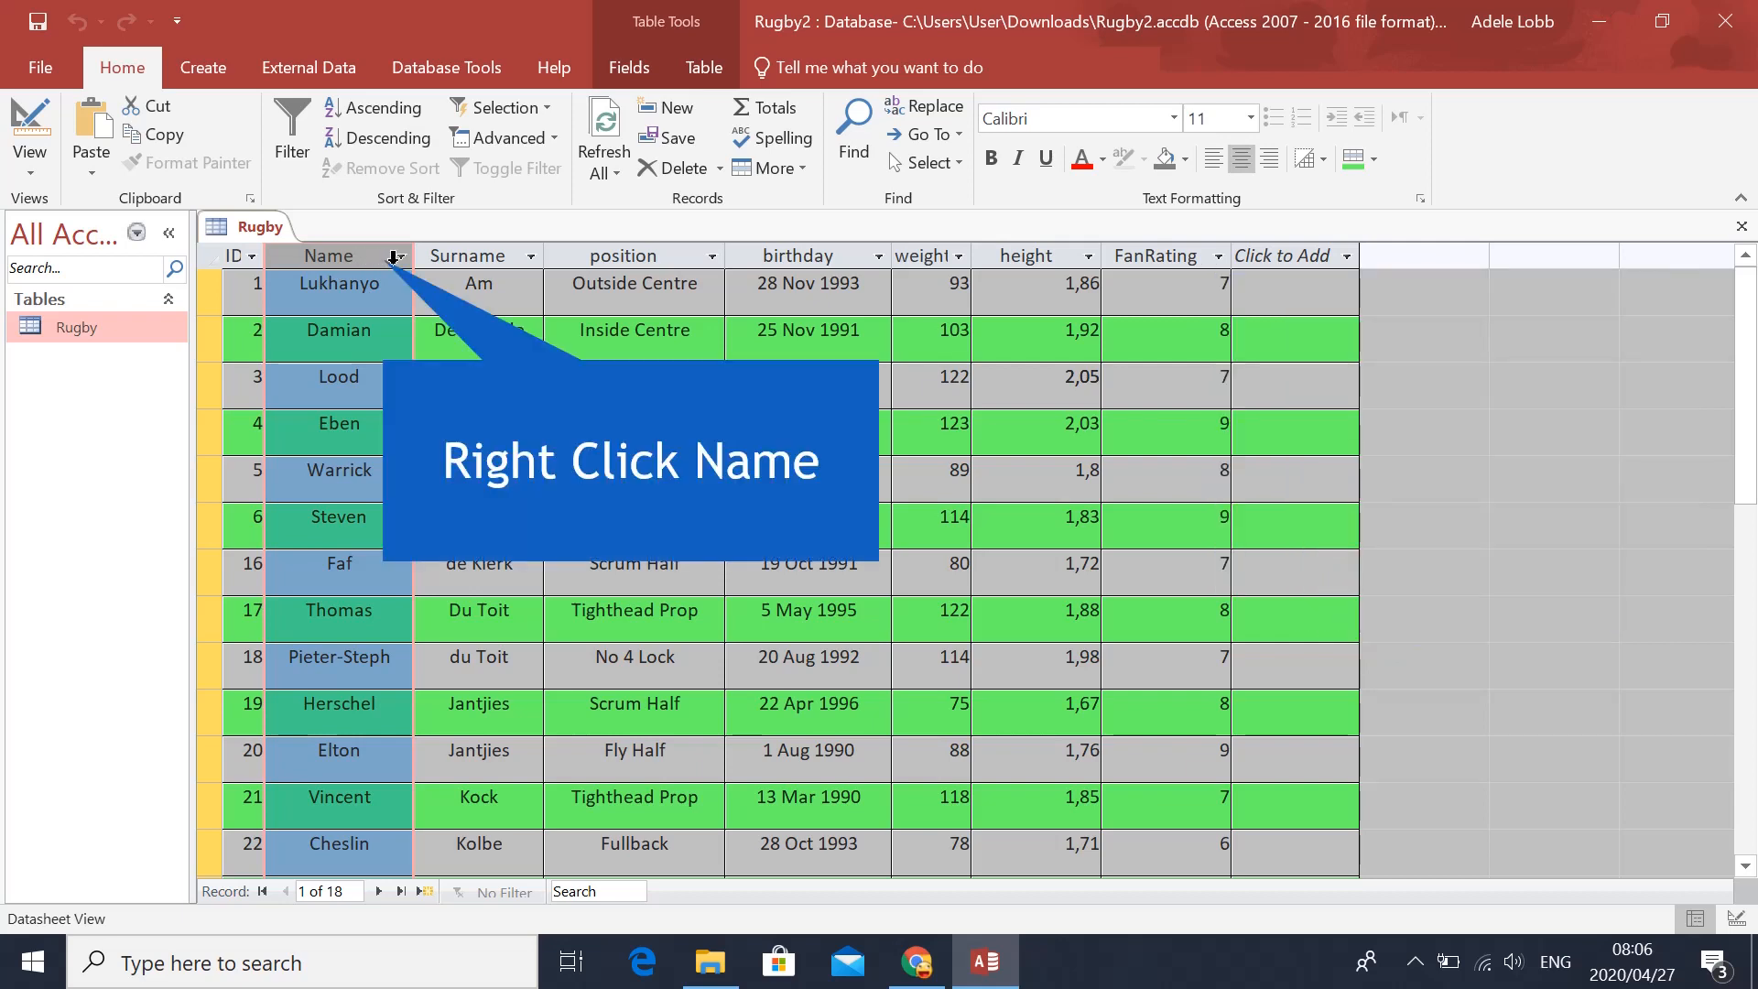
Step: Sort records by Name A to Z, then position ascending, then birthday newest first
click(400, 258)
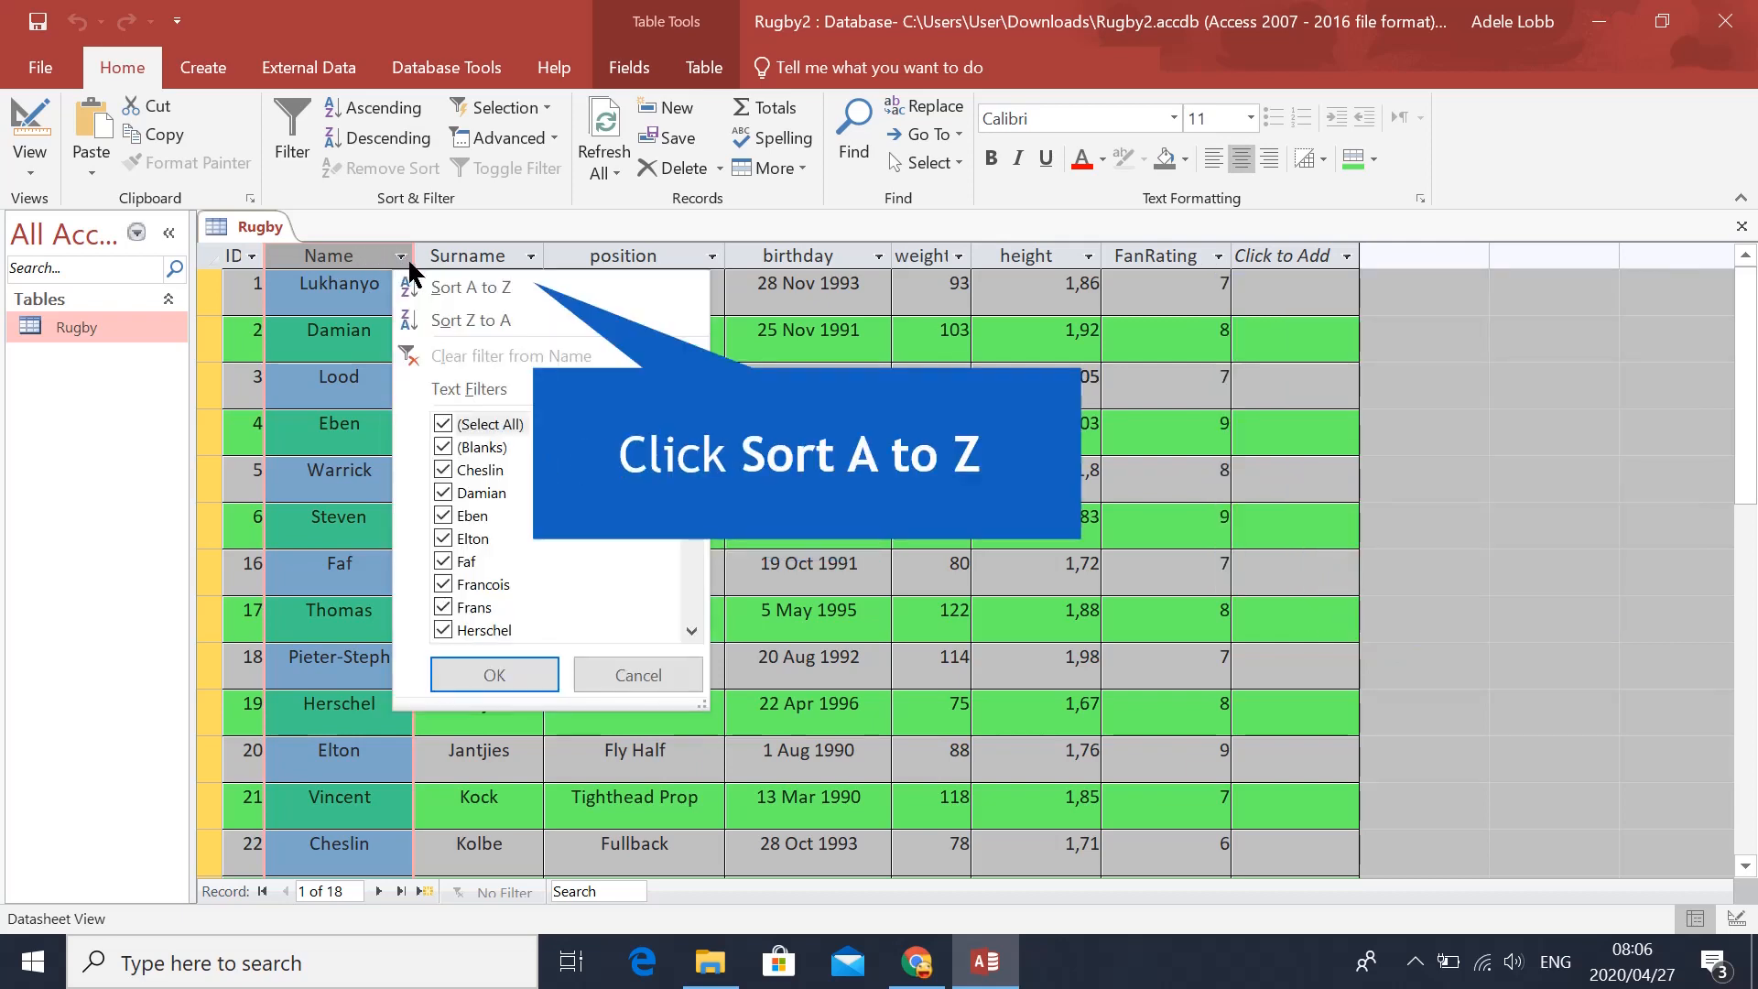
click(461, 292)
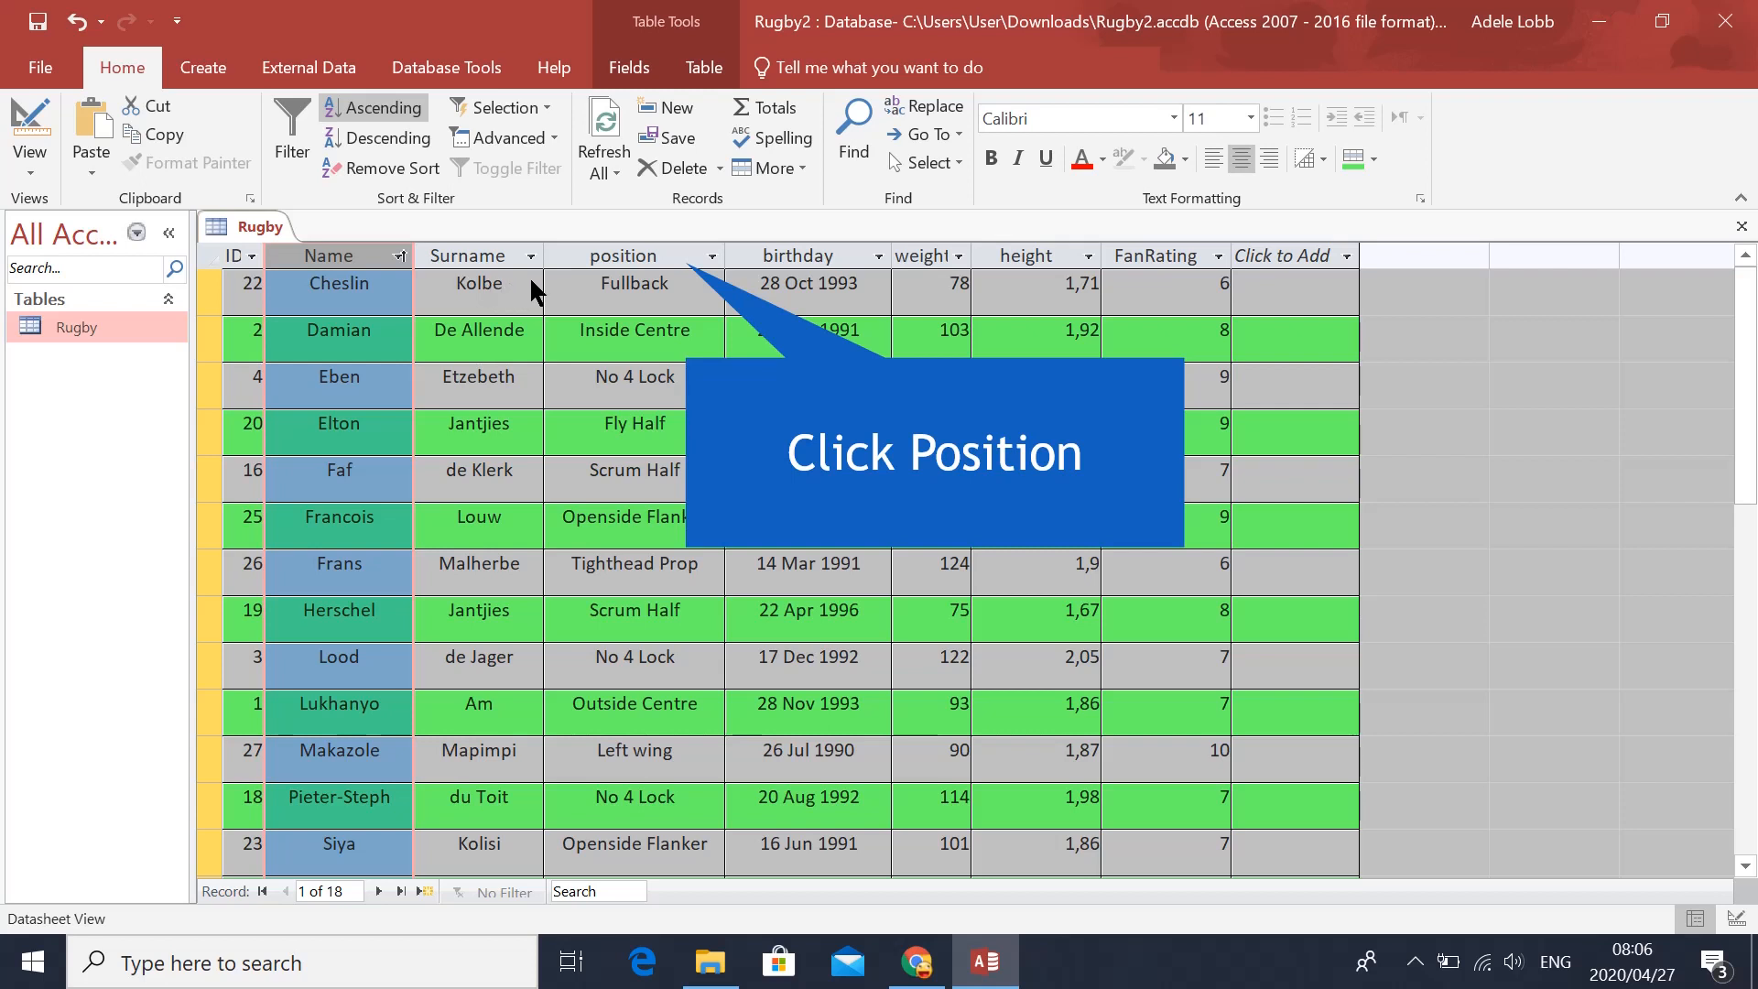
click(626, 256)
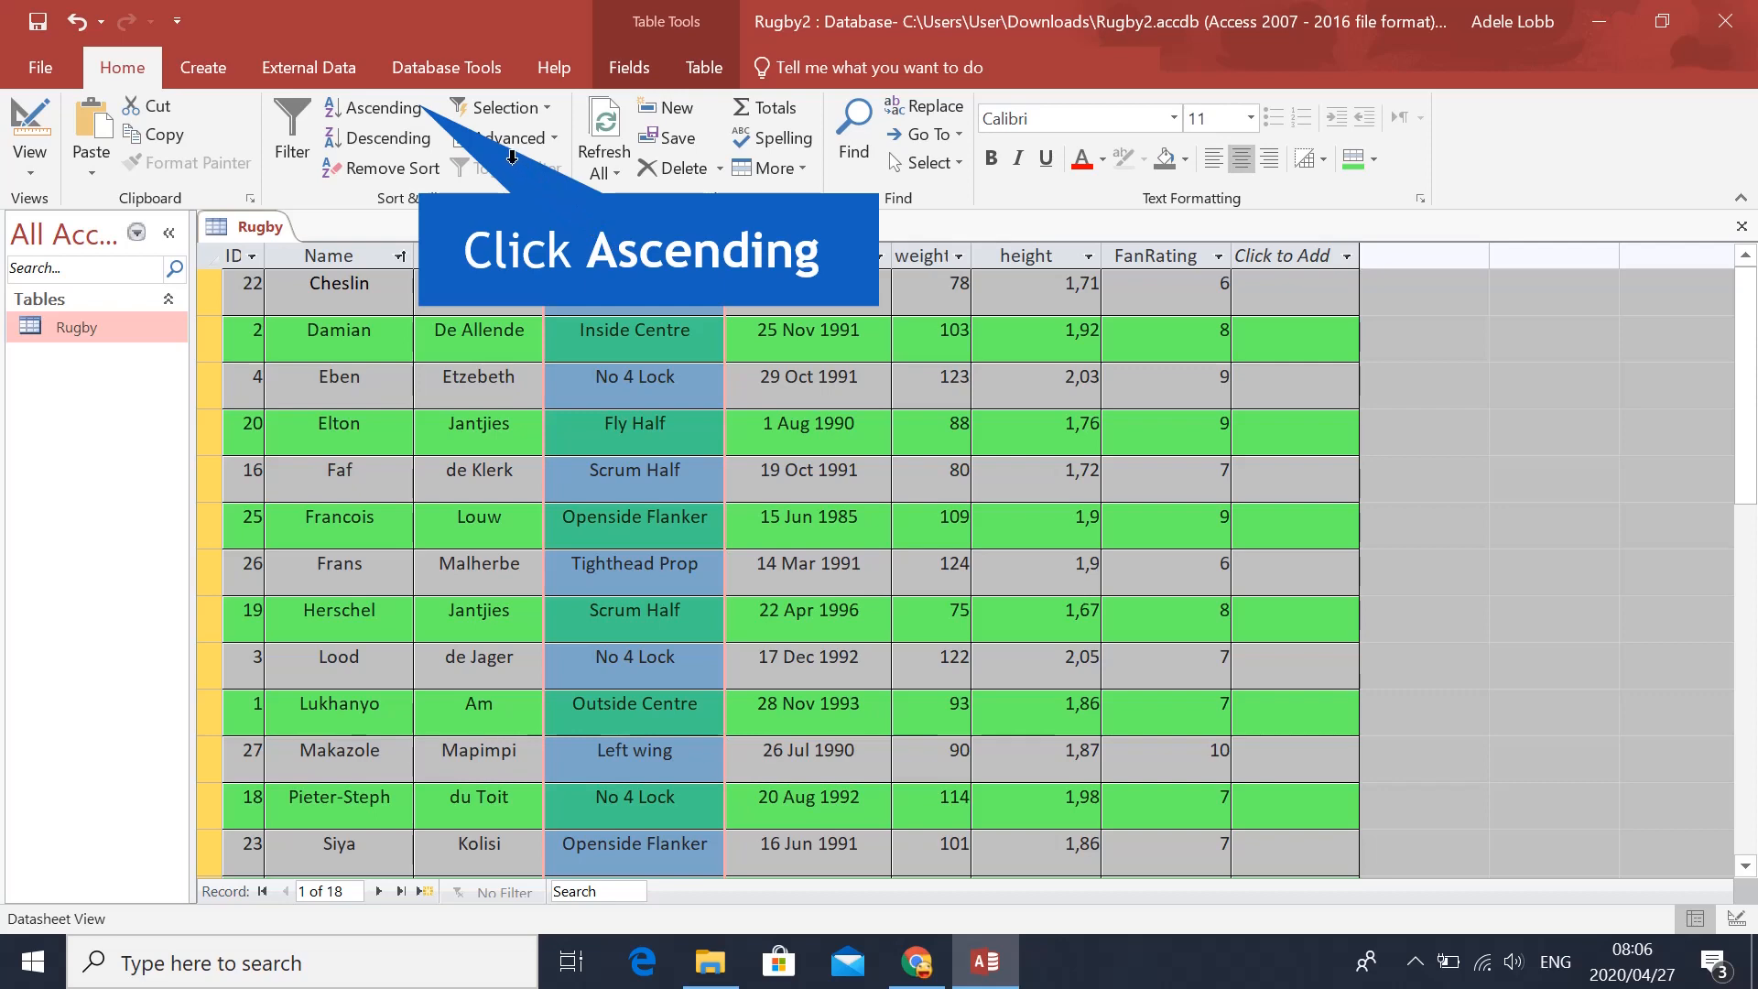
click(383, 110)
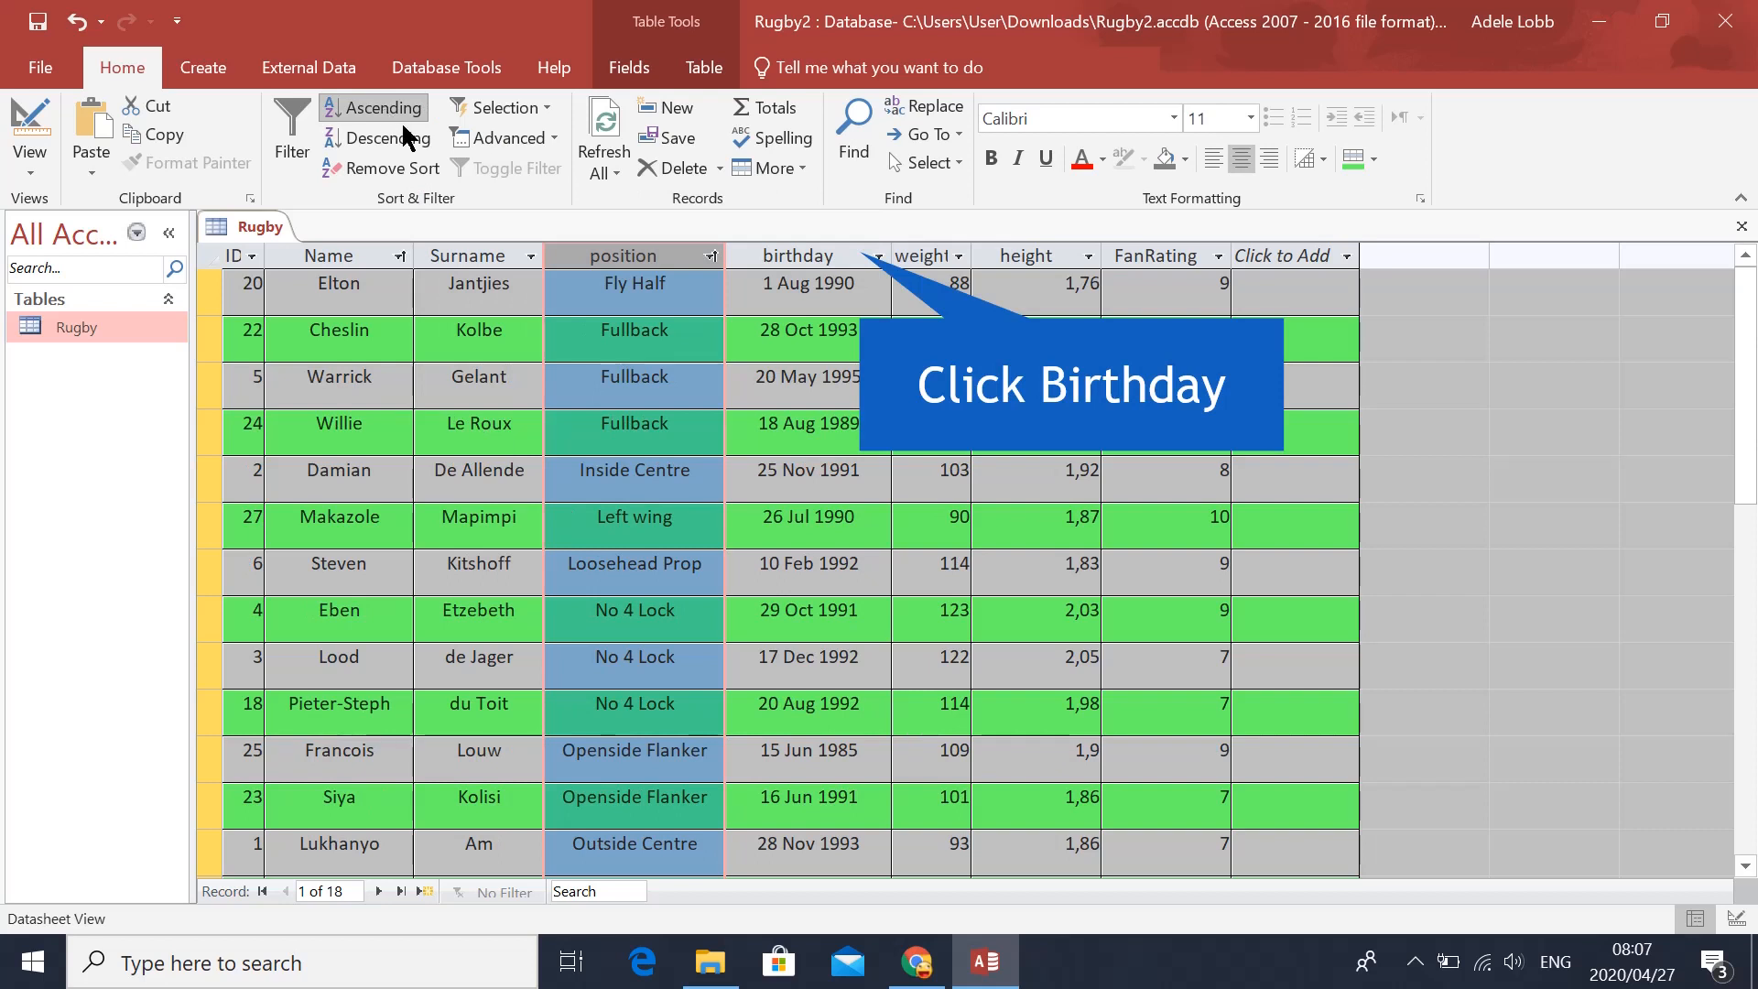
click(809, 245)
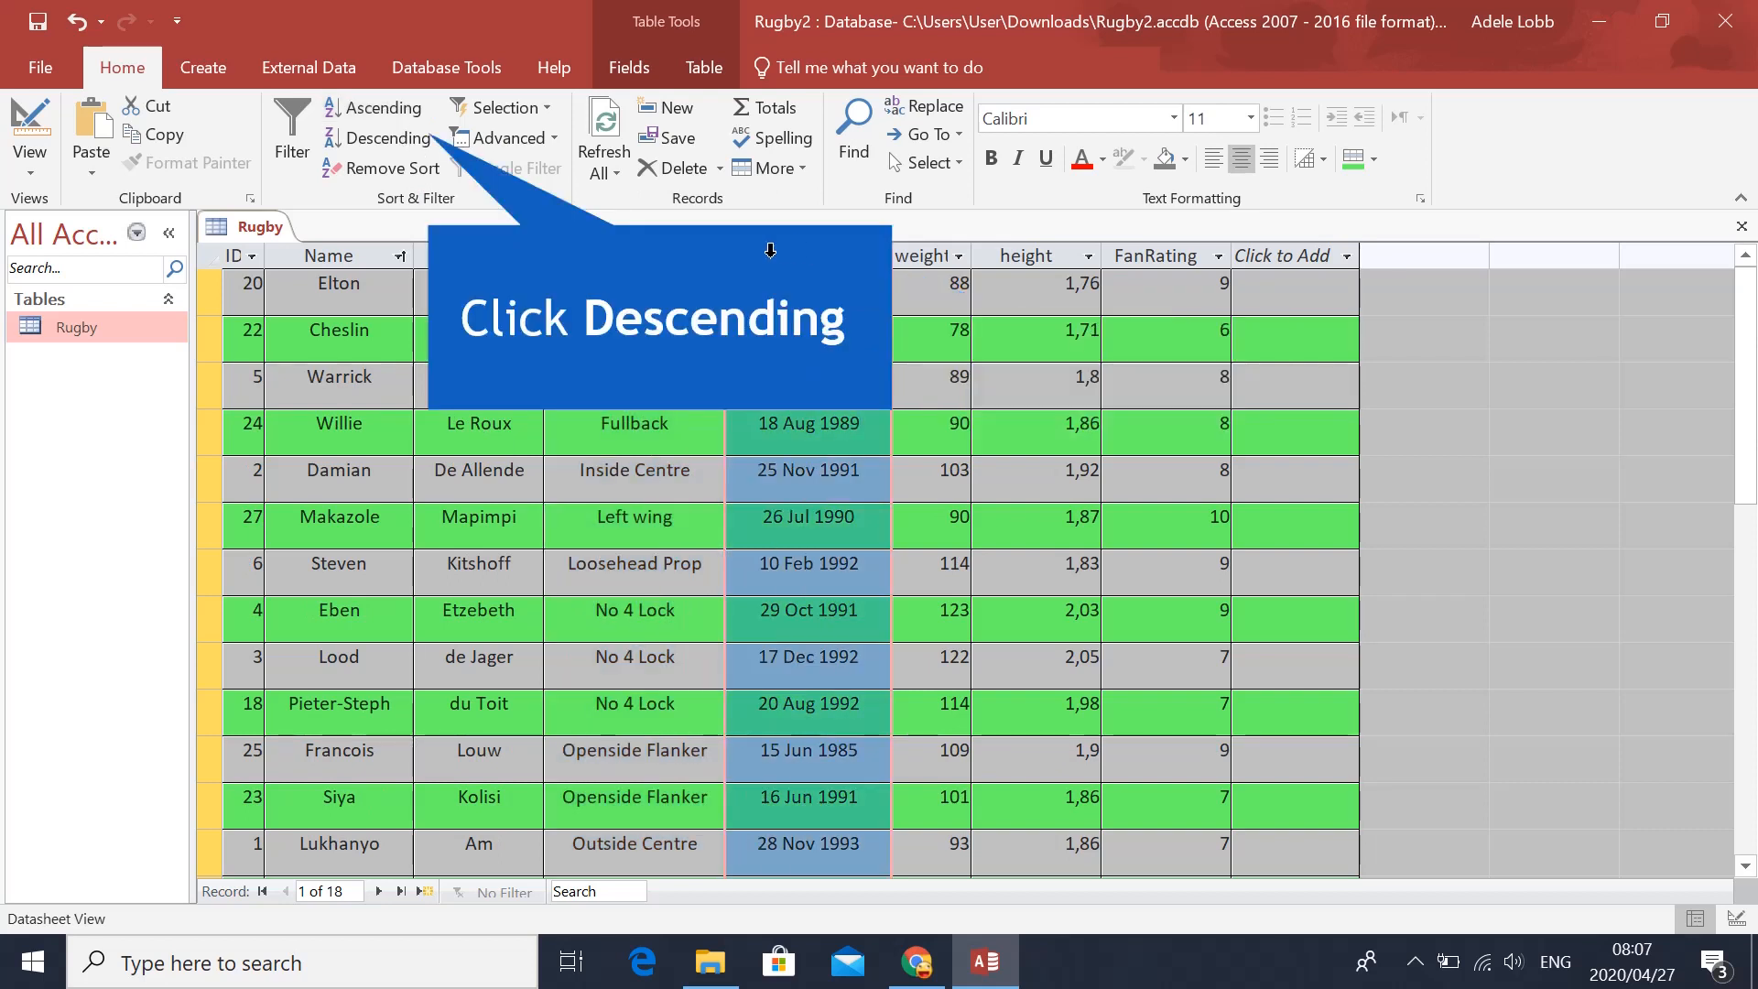
click(377, 138)
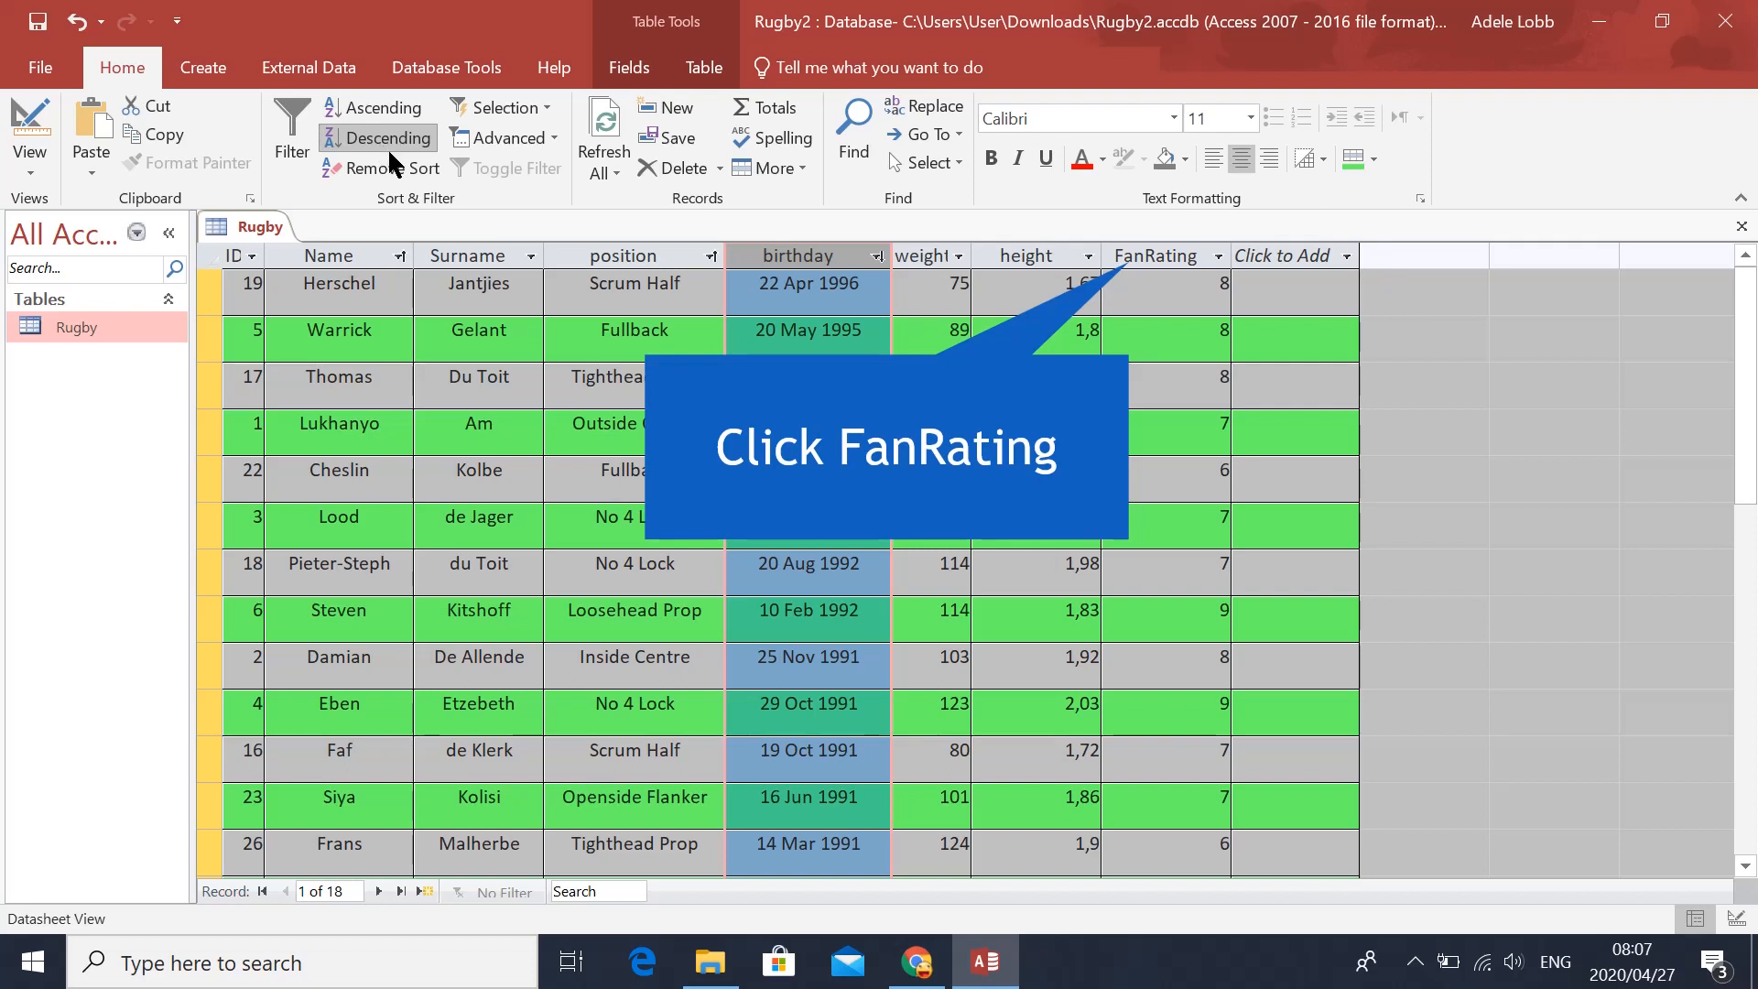
Step: Sort records by FanRating descending, then by FanRating ascending
click(1156, 255)
click(377, 138)
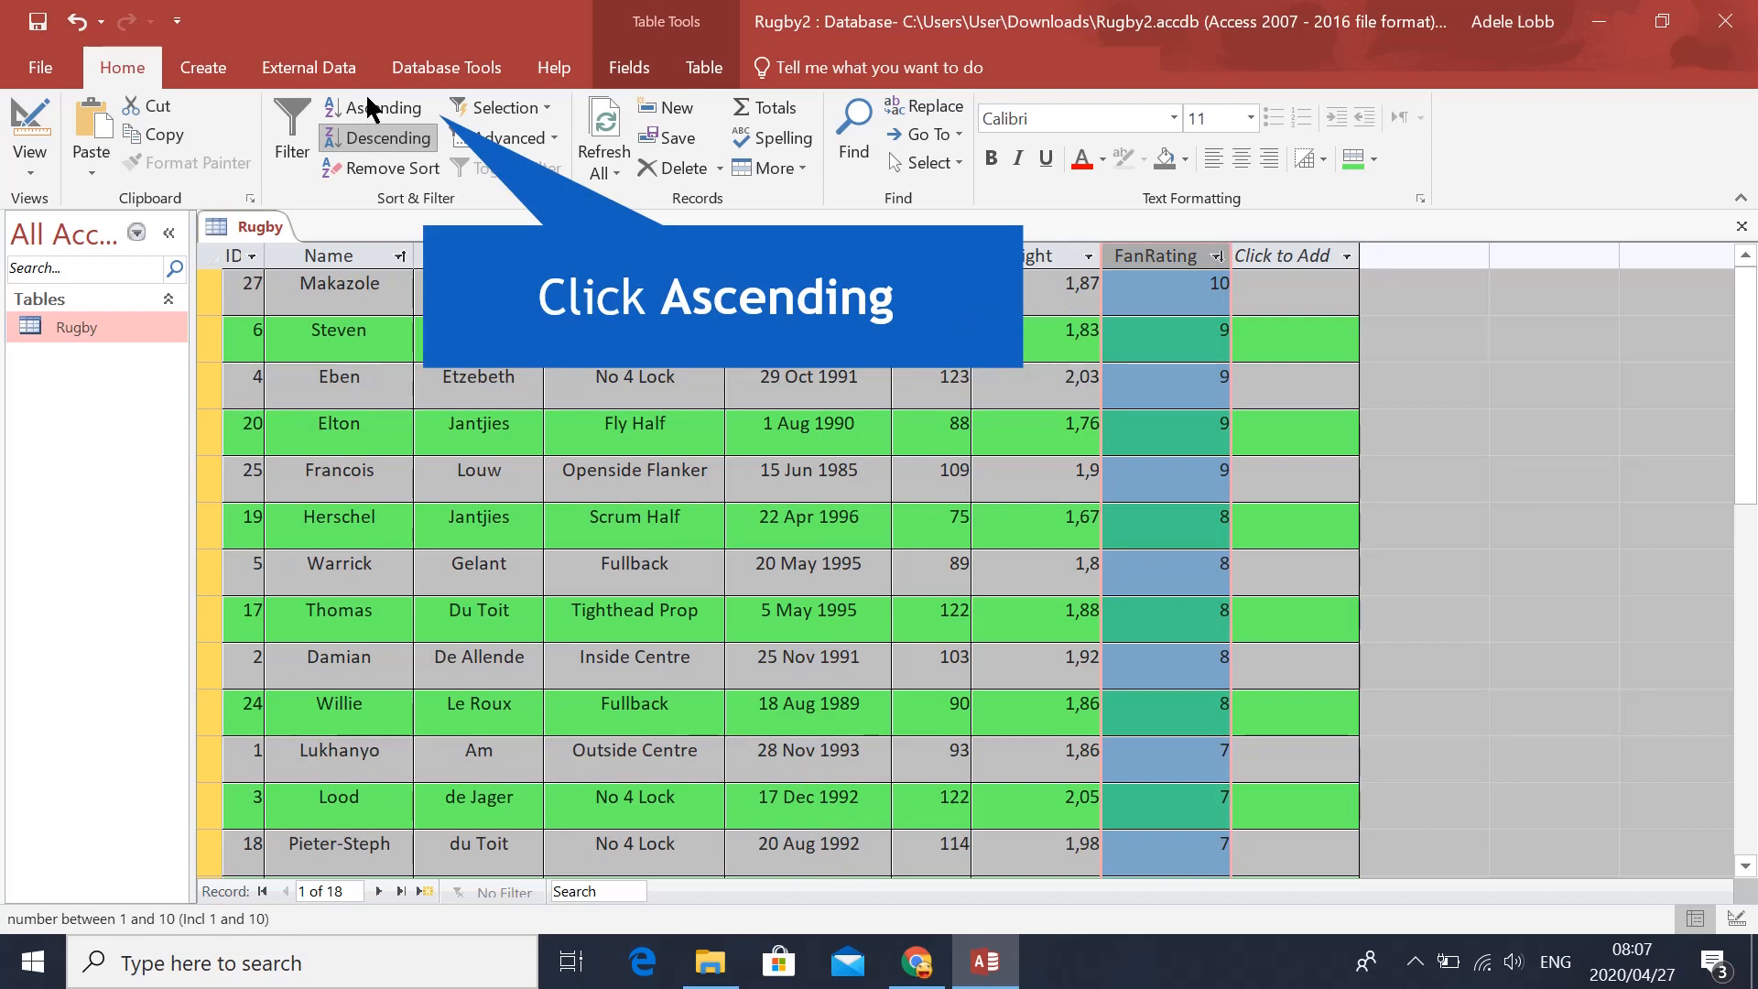
click(369, 107)
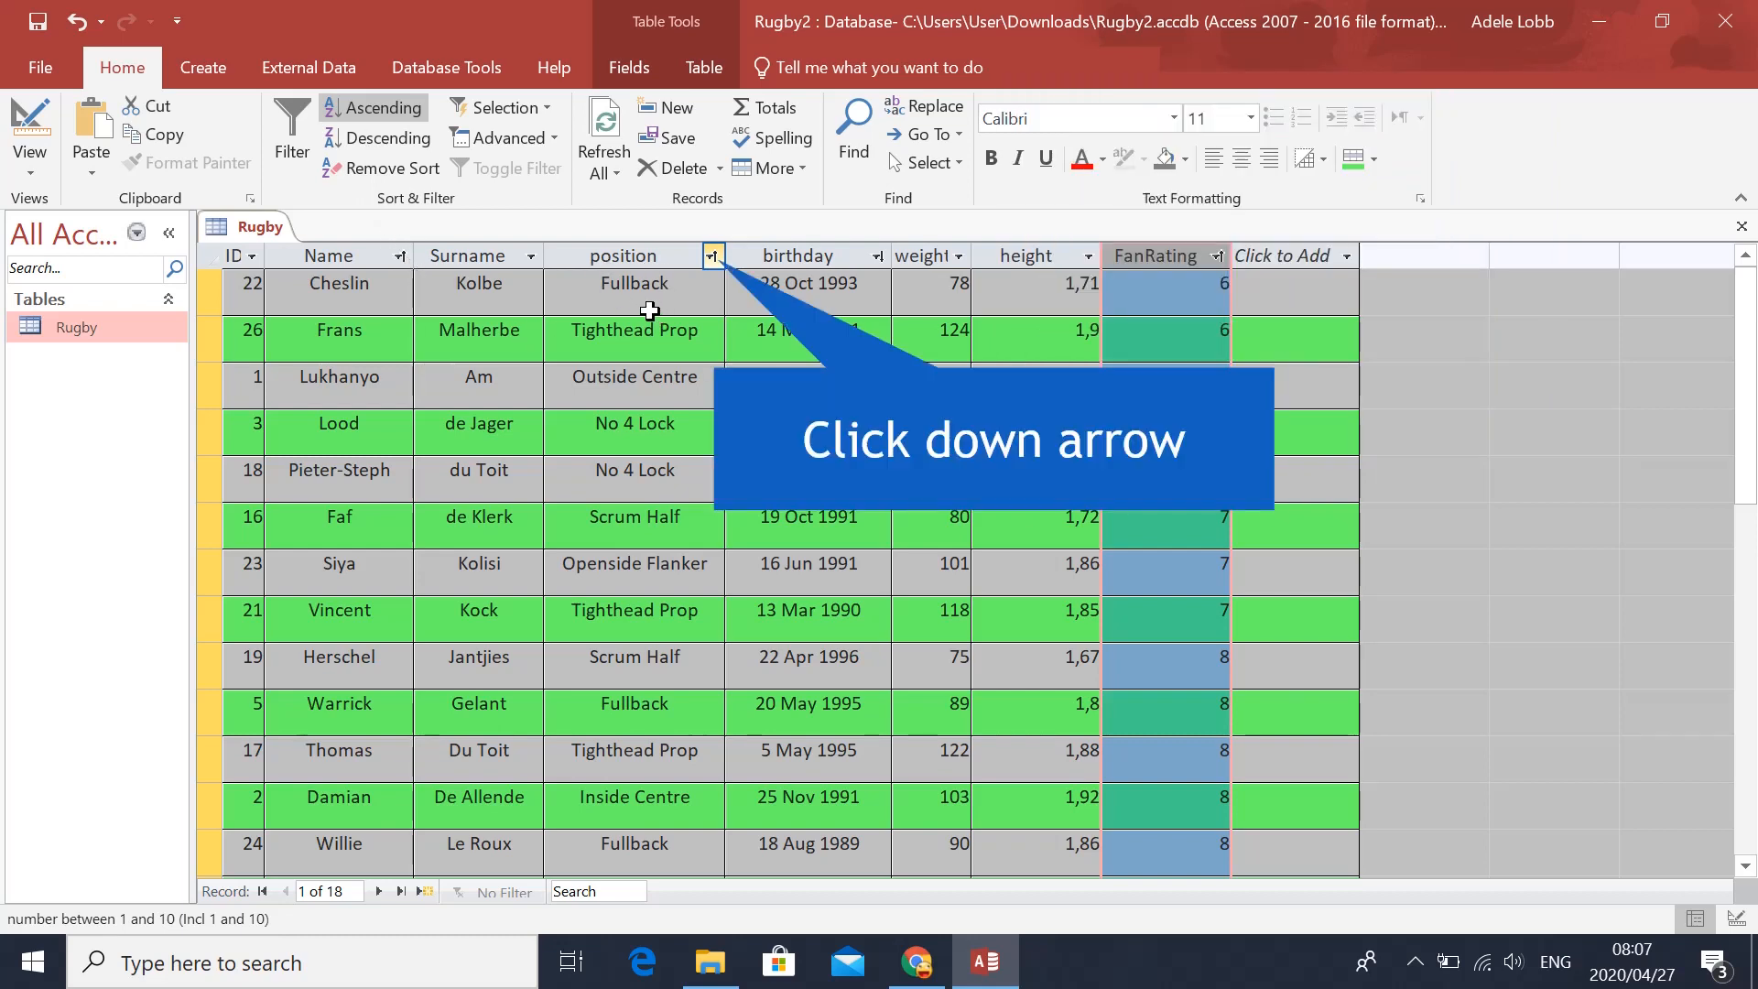
click(711, 257)
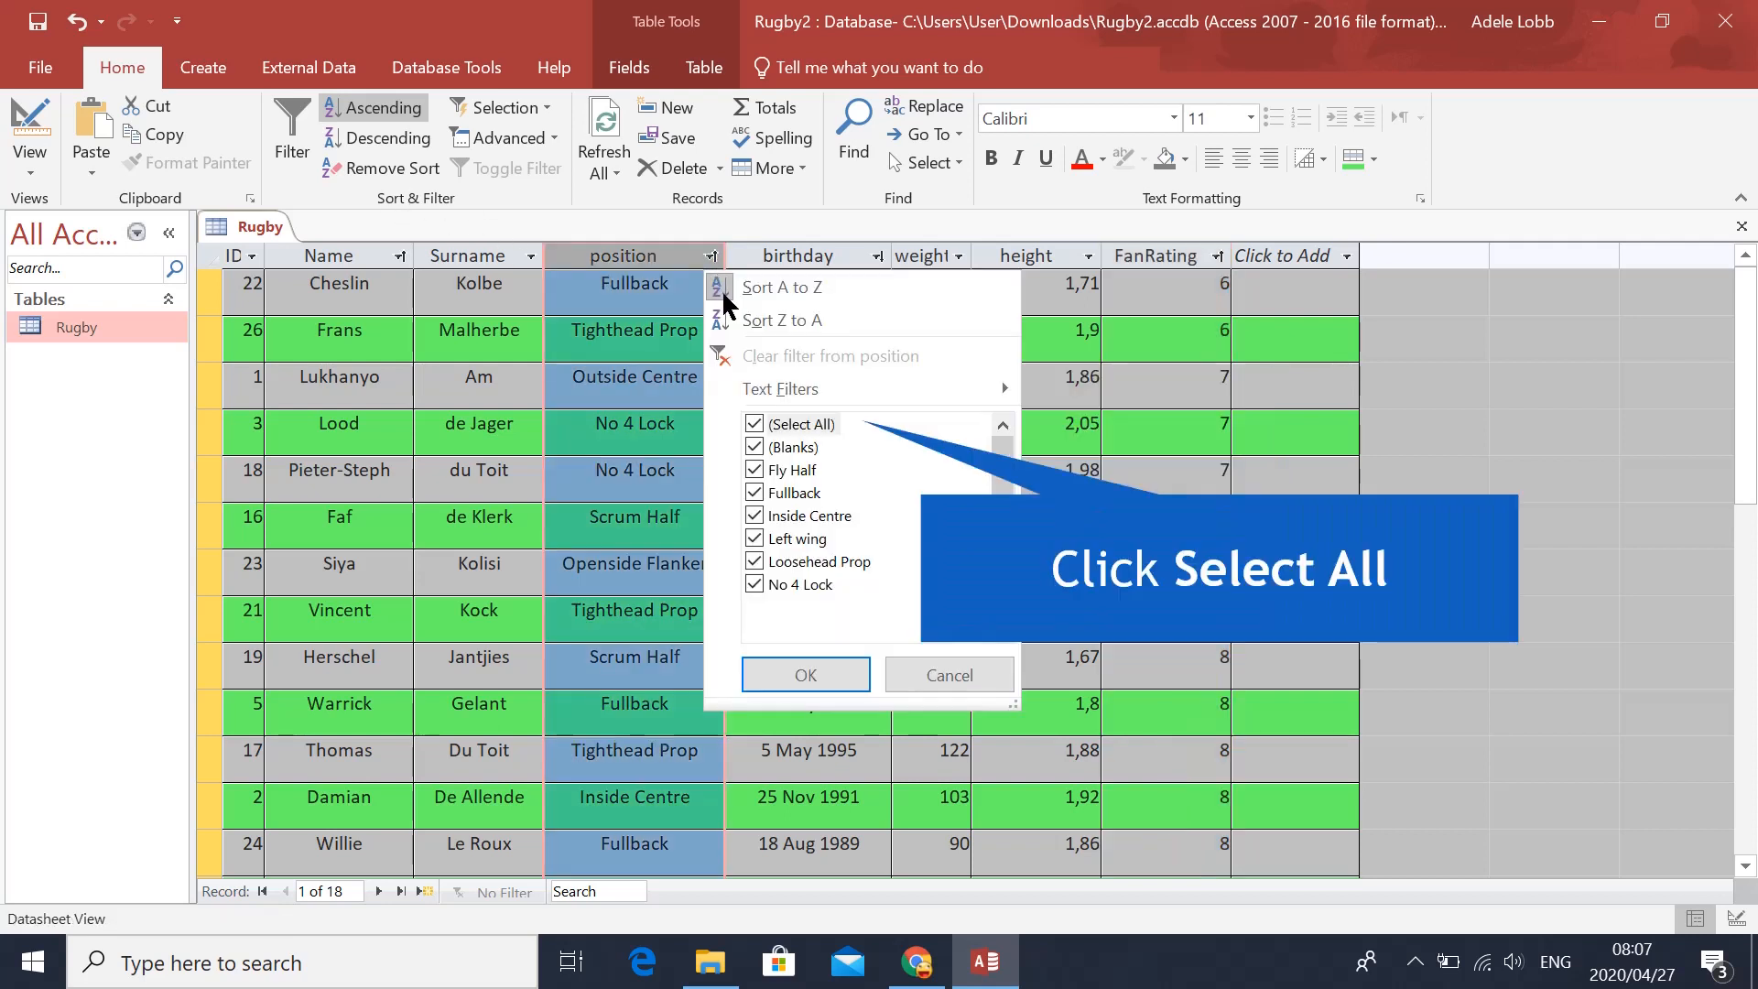
Step: Filter position to Fullback only, then toggle the filter off, on and off again
click(759, 423)
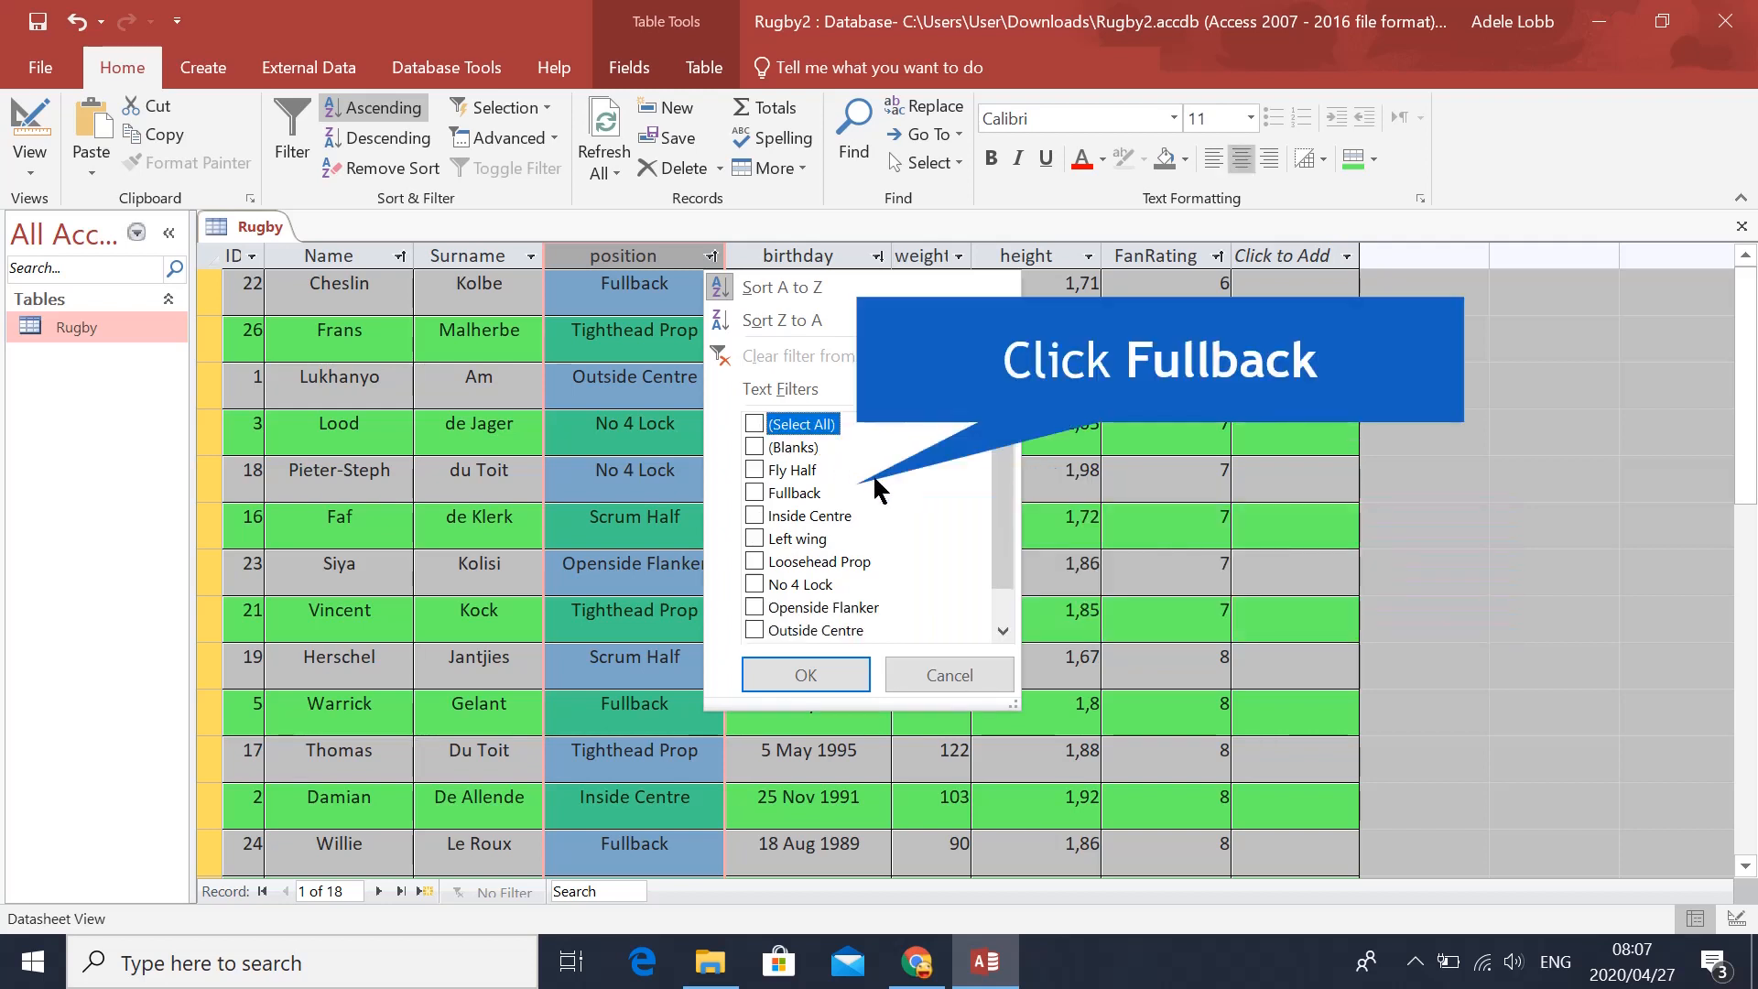
click(754, 492)
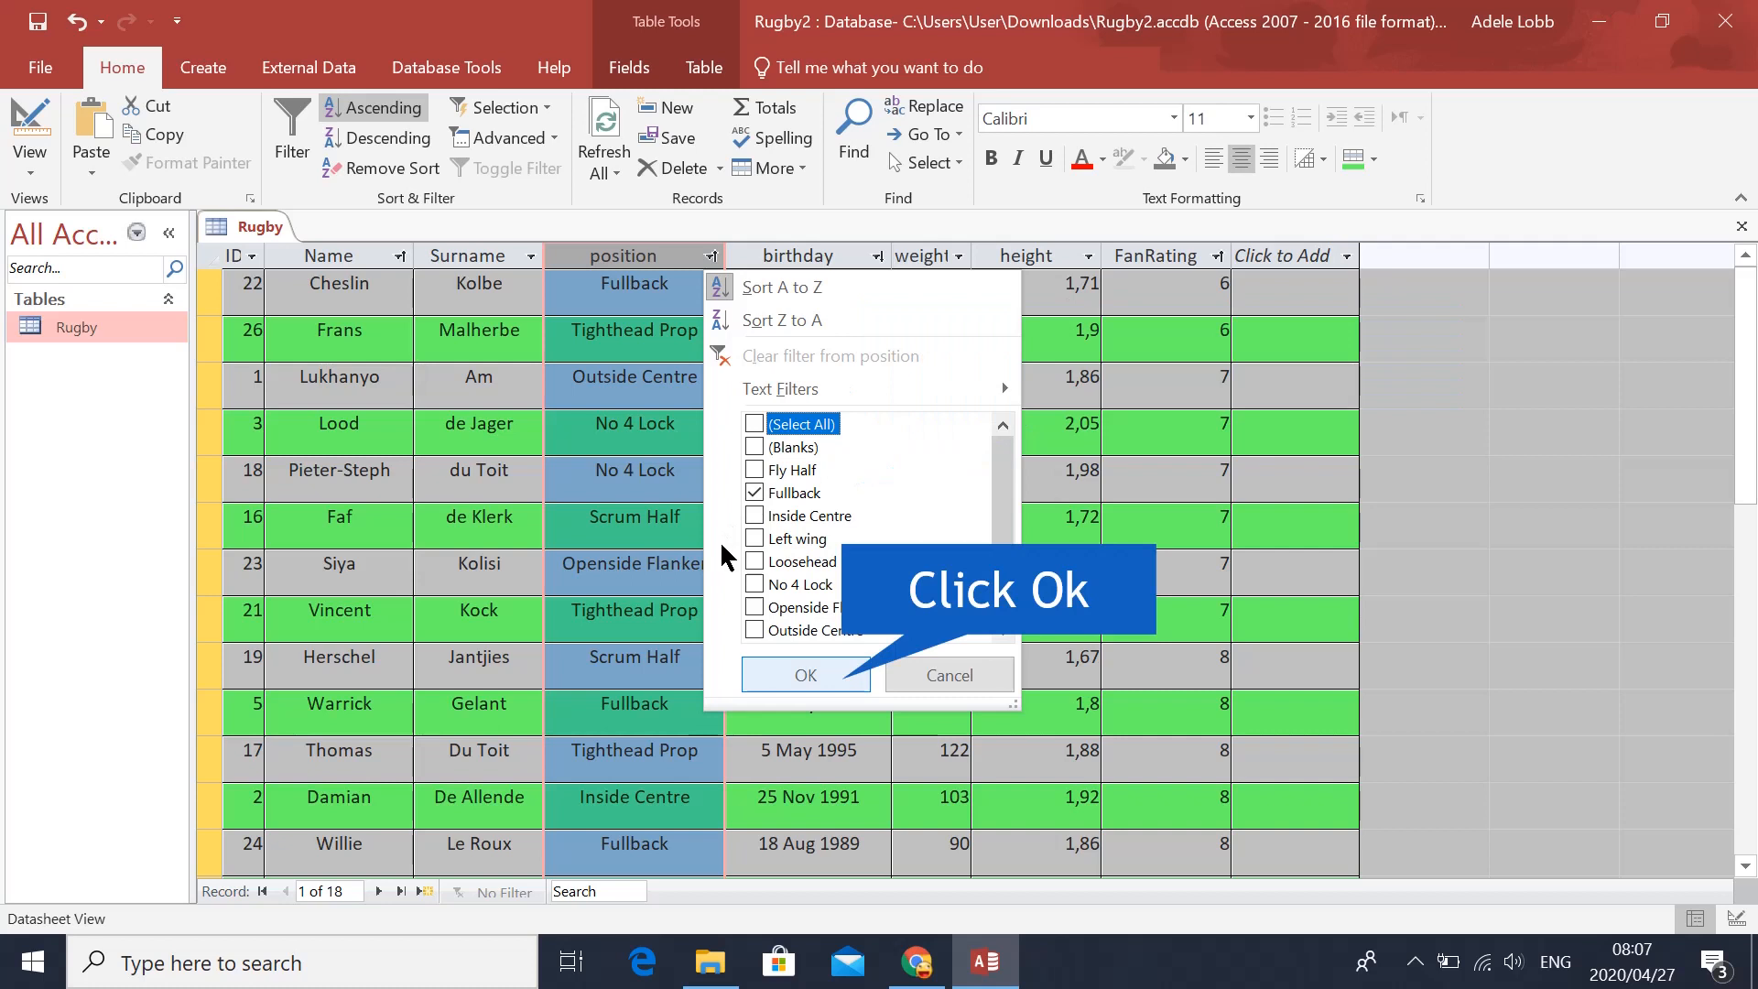
click(751, 668)
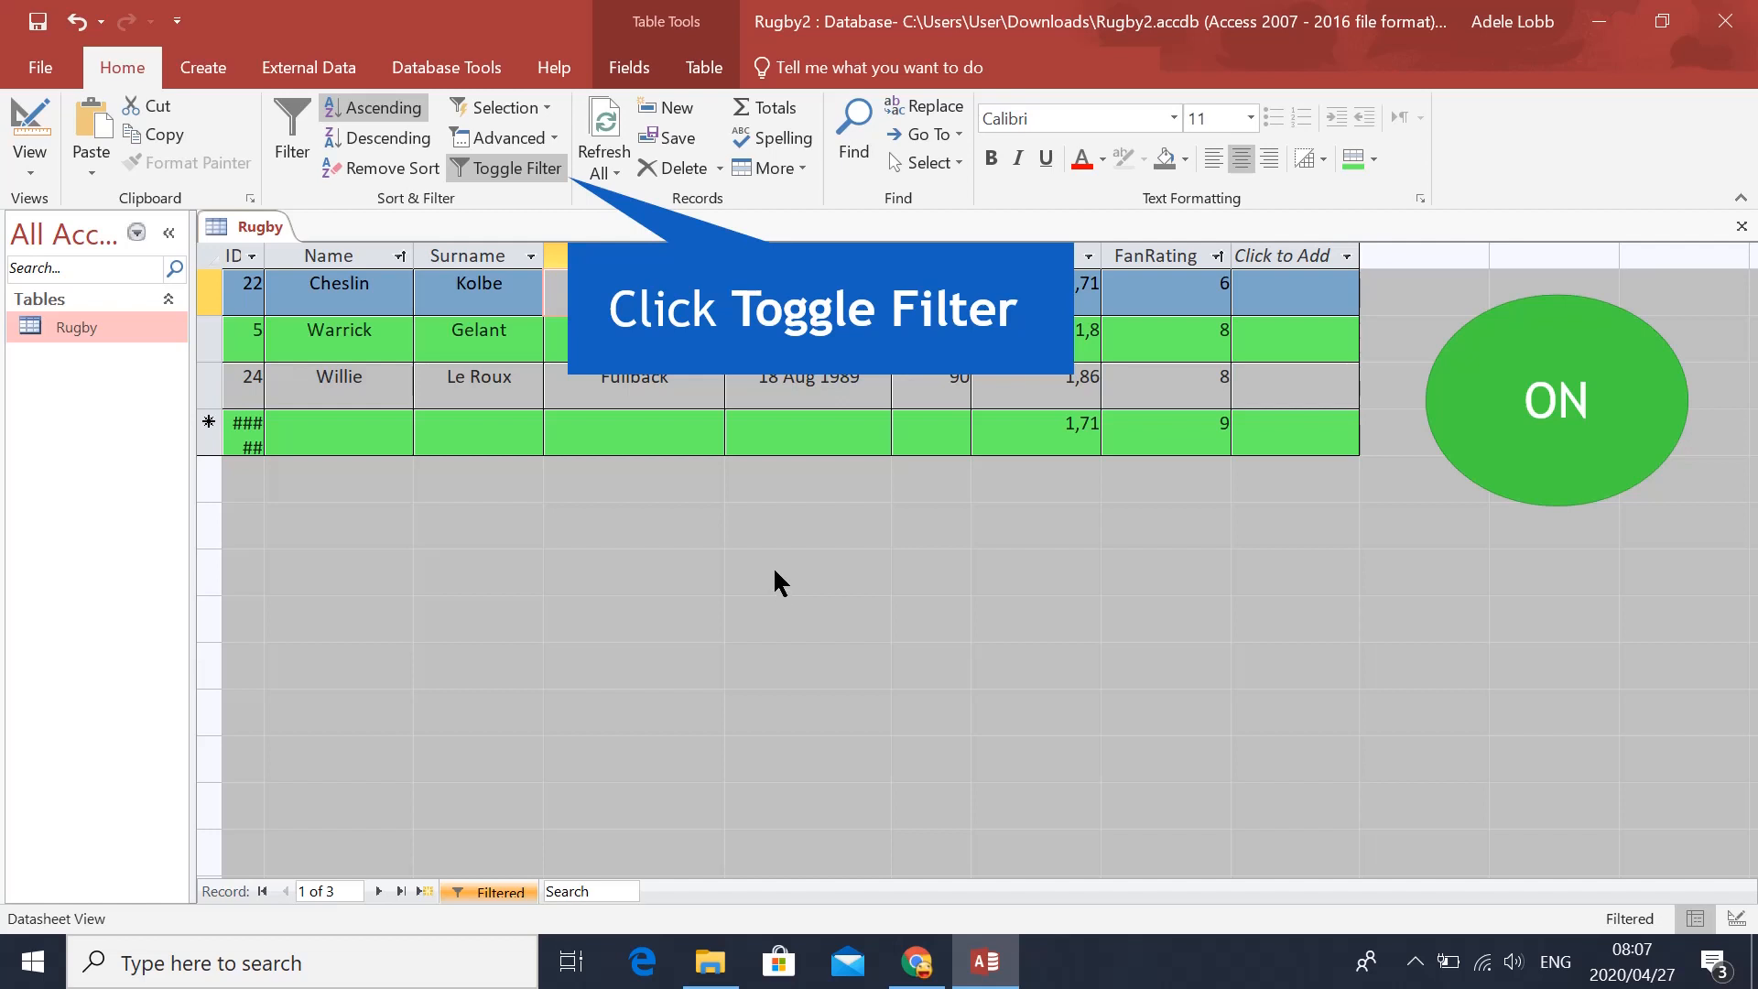
click(509, 168)
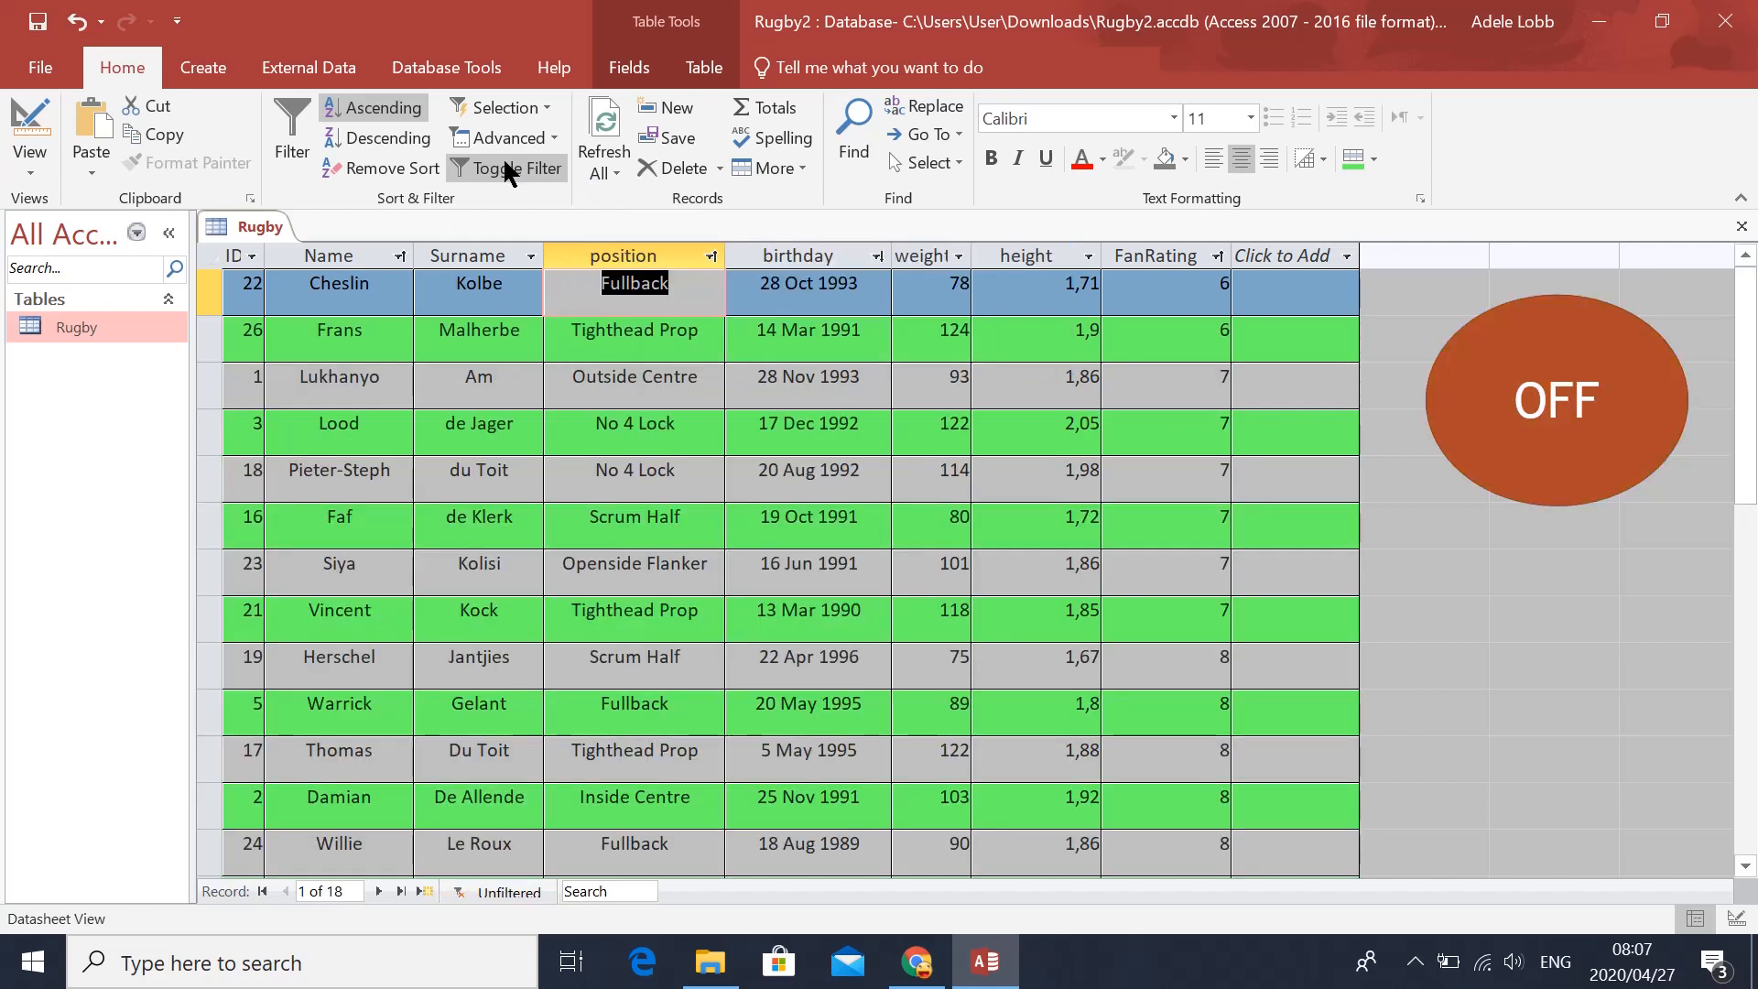
click(509, 168)
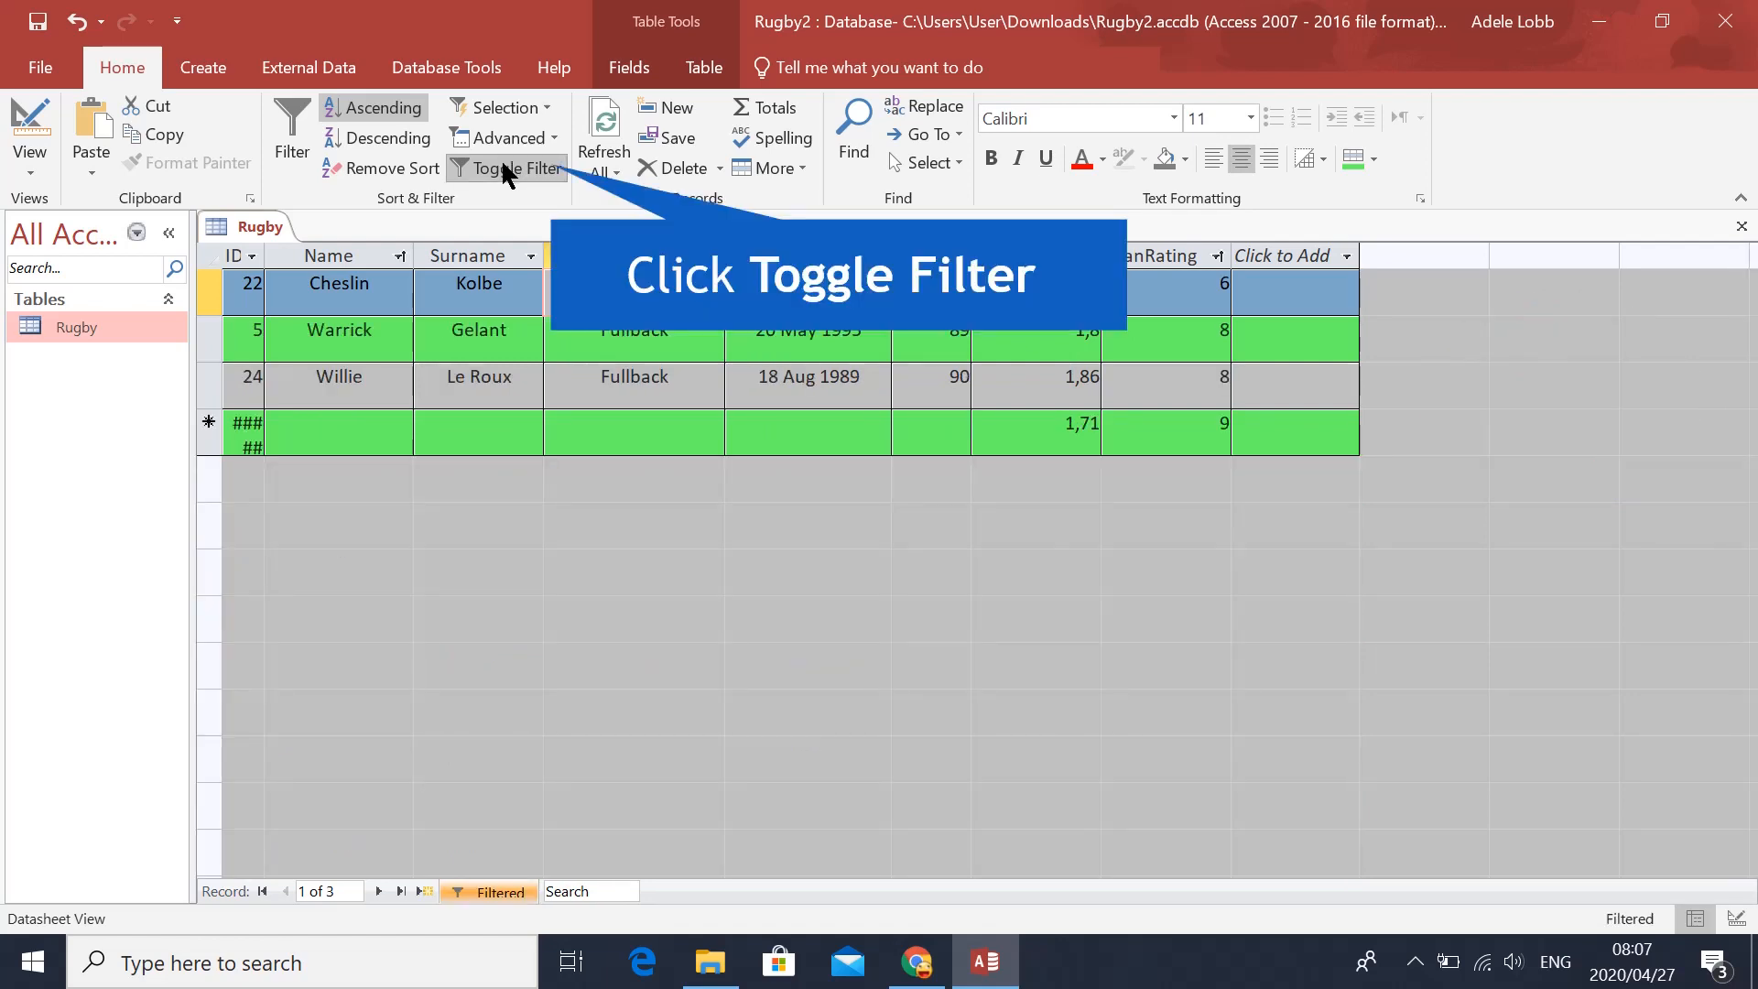
click(505, 168)
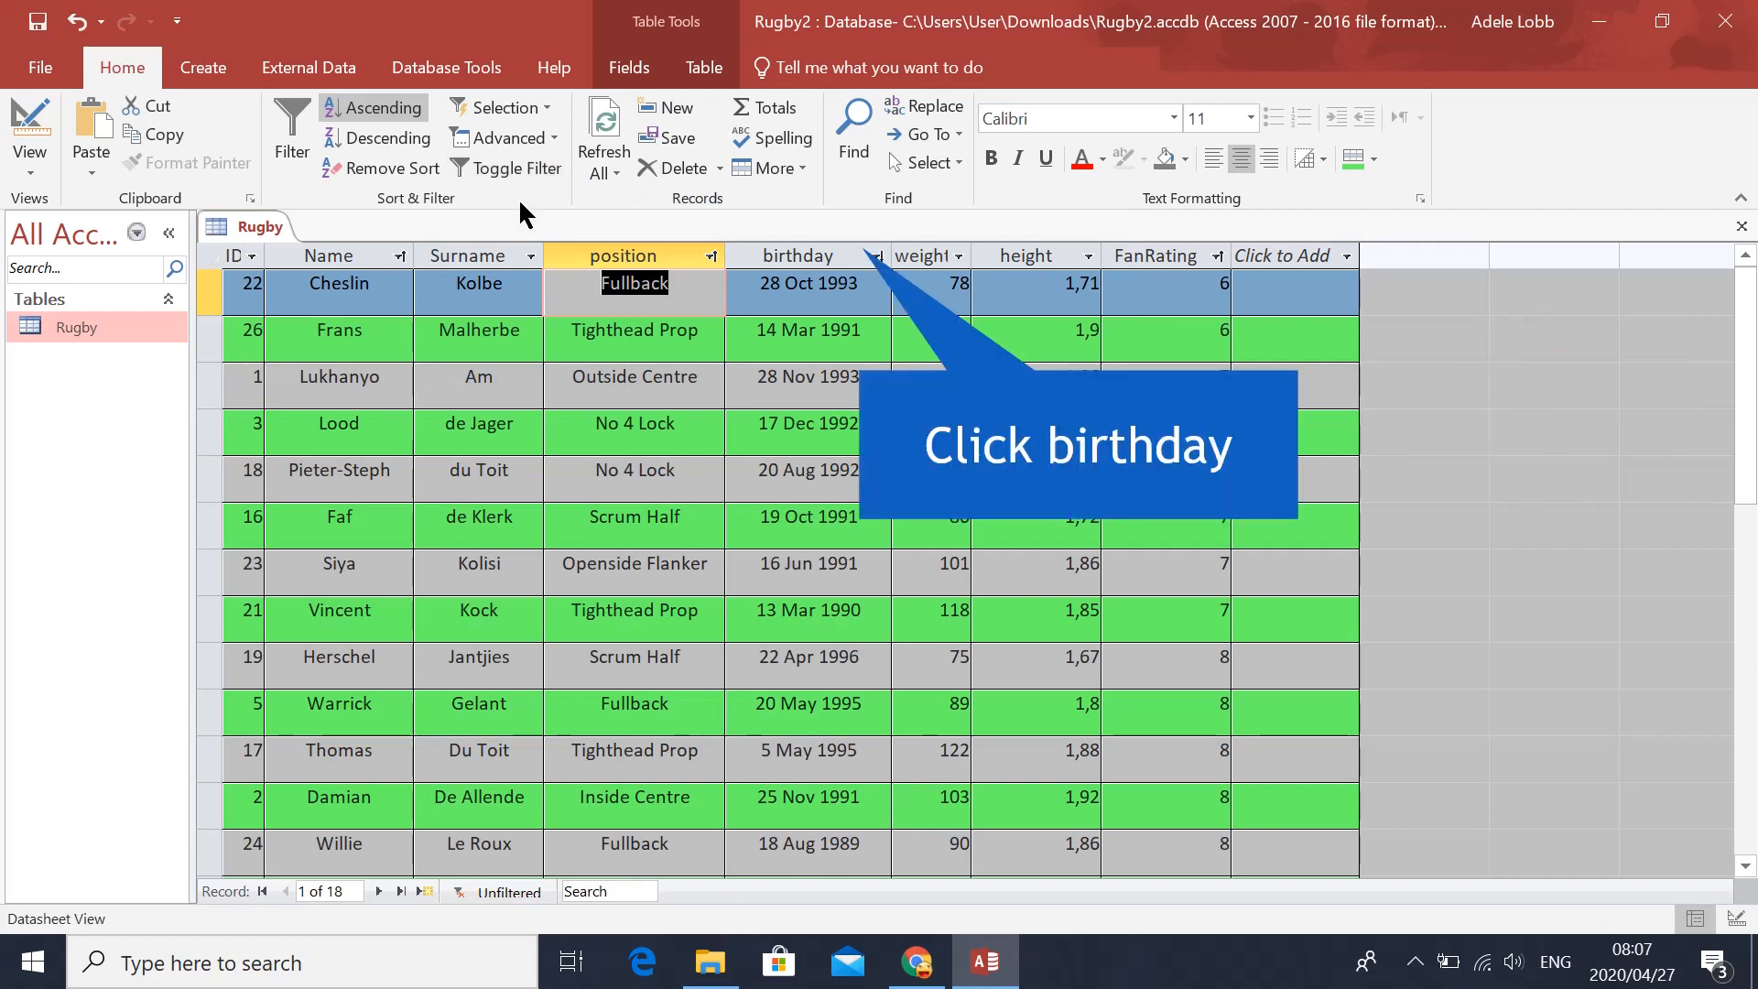
Step: Filter the birthday column to only 16 Jun 1991 and 15 Jun 1985
click(838, 256)
click(877, 255)
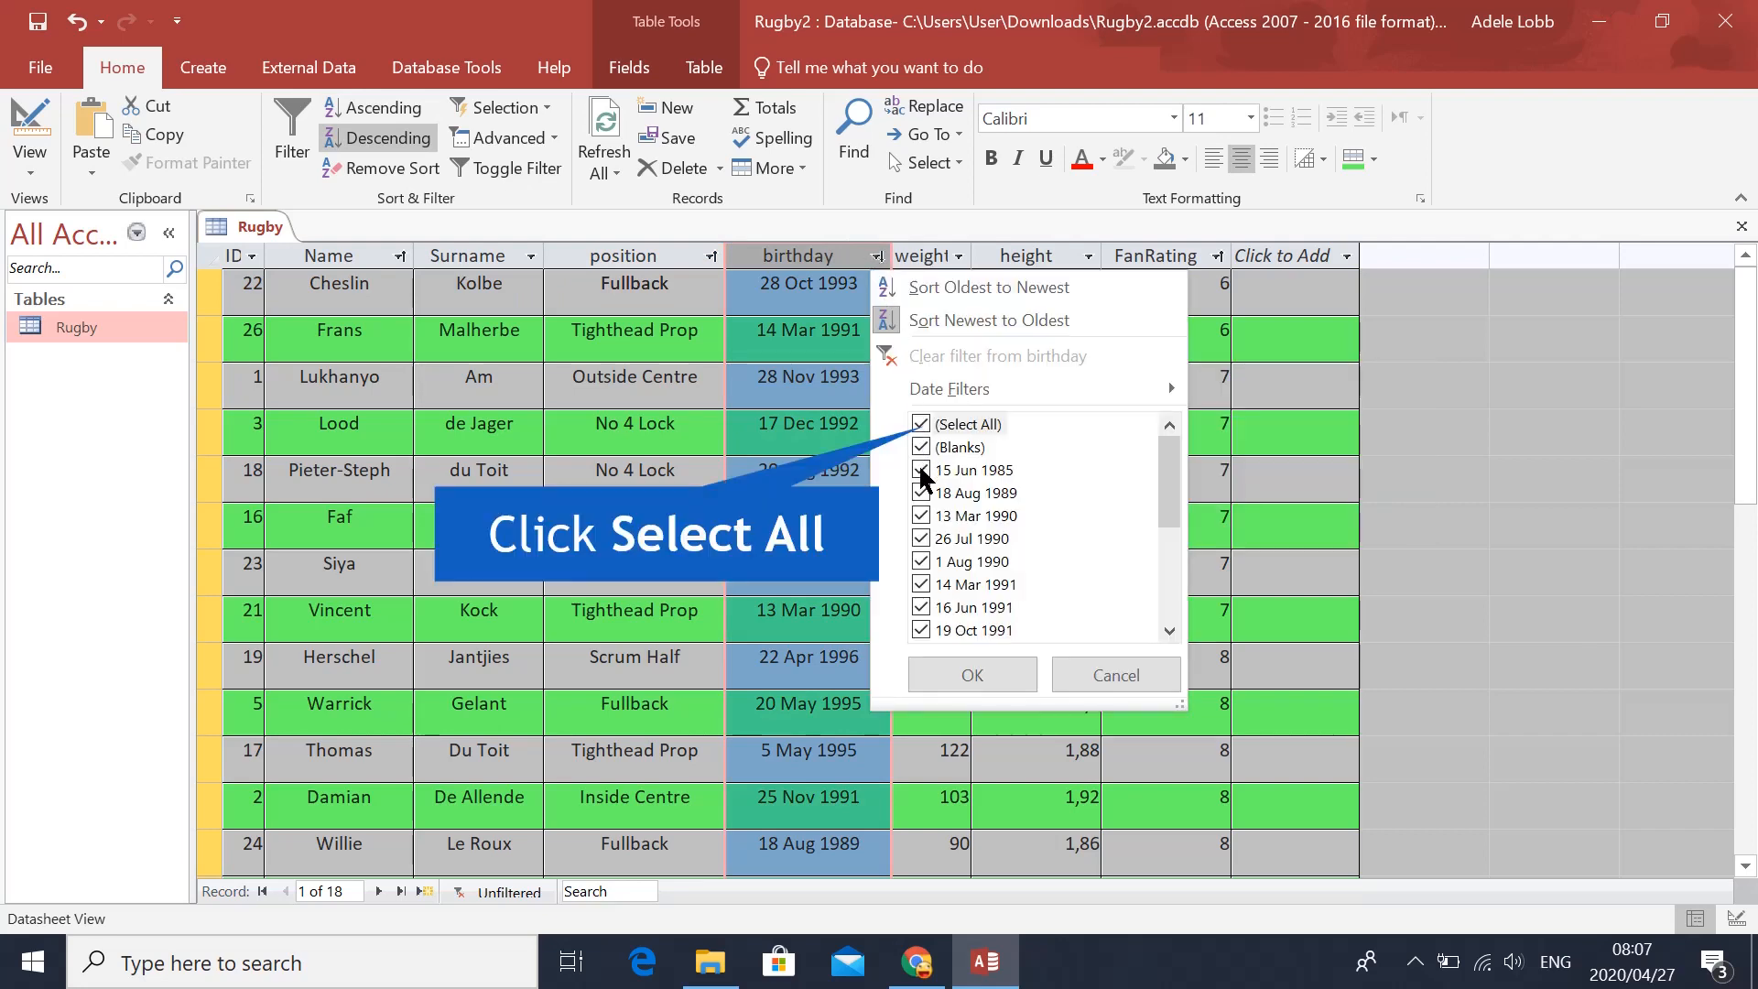
click(922, 424)
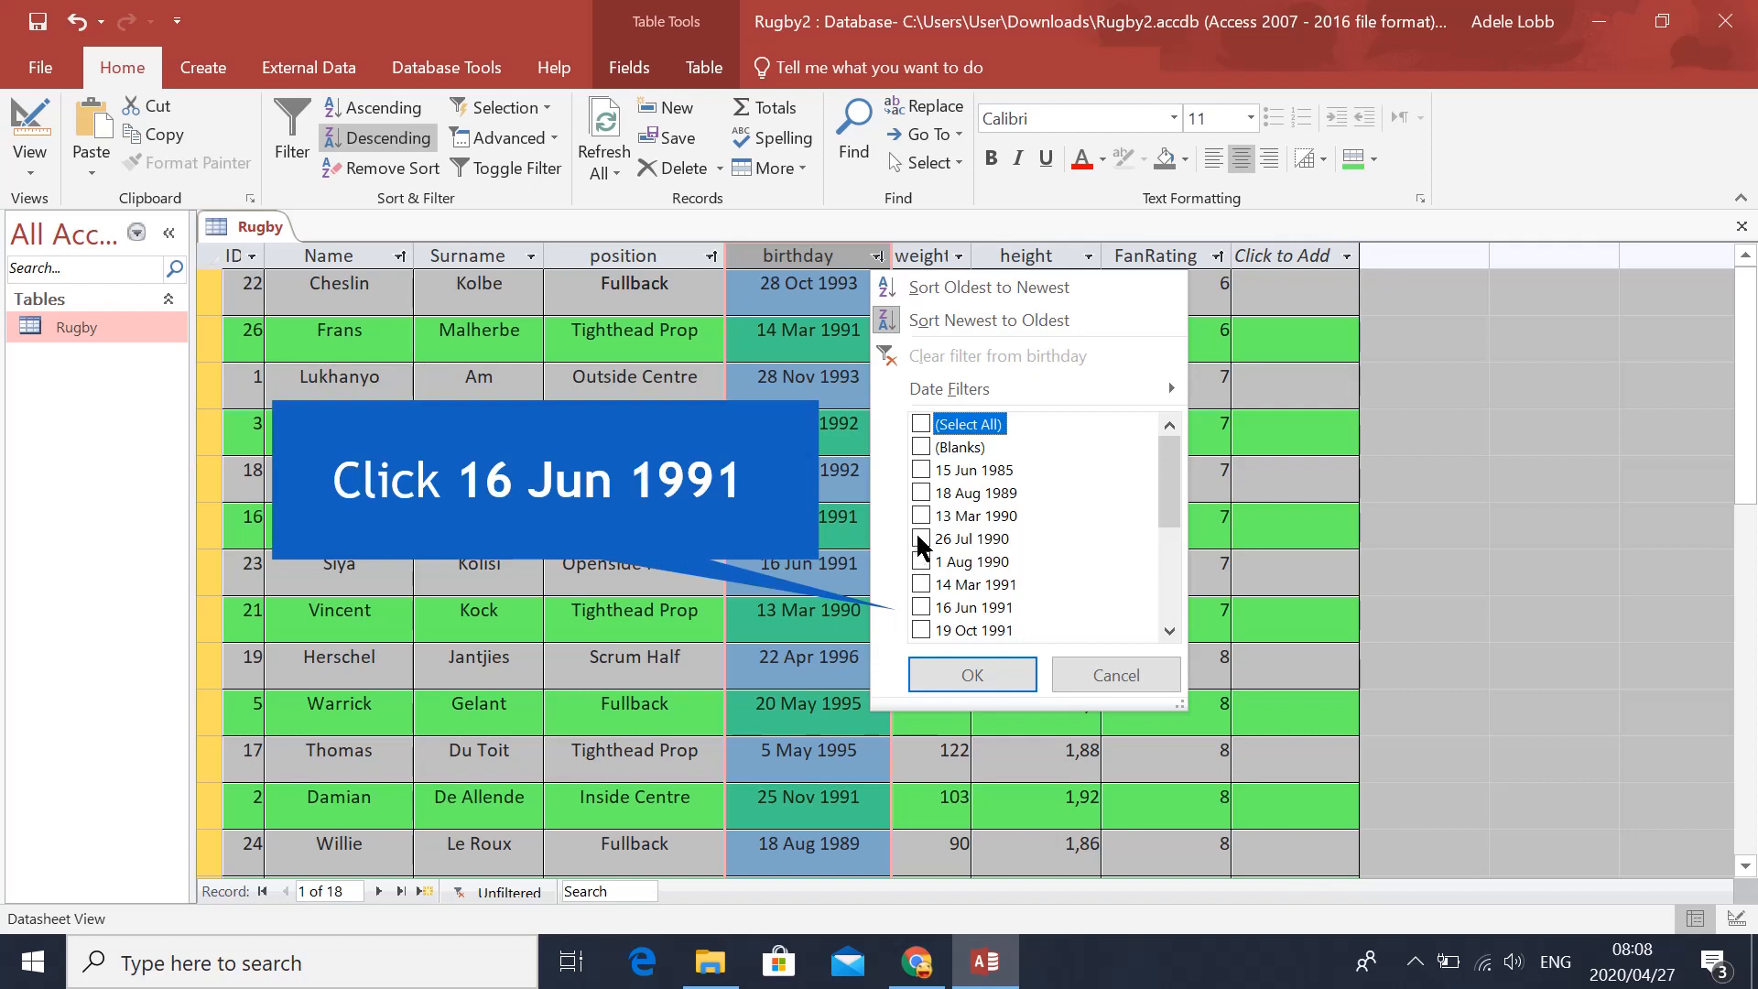
click(920, 607)
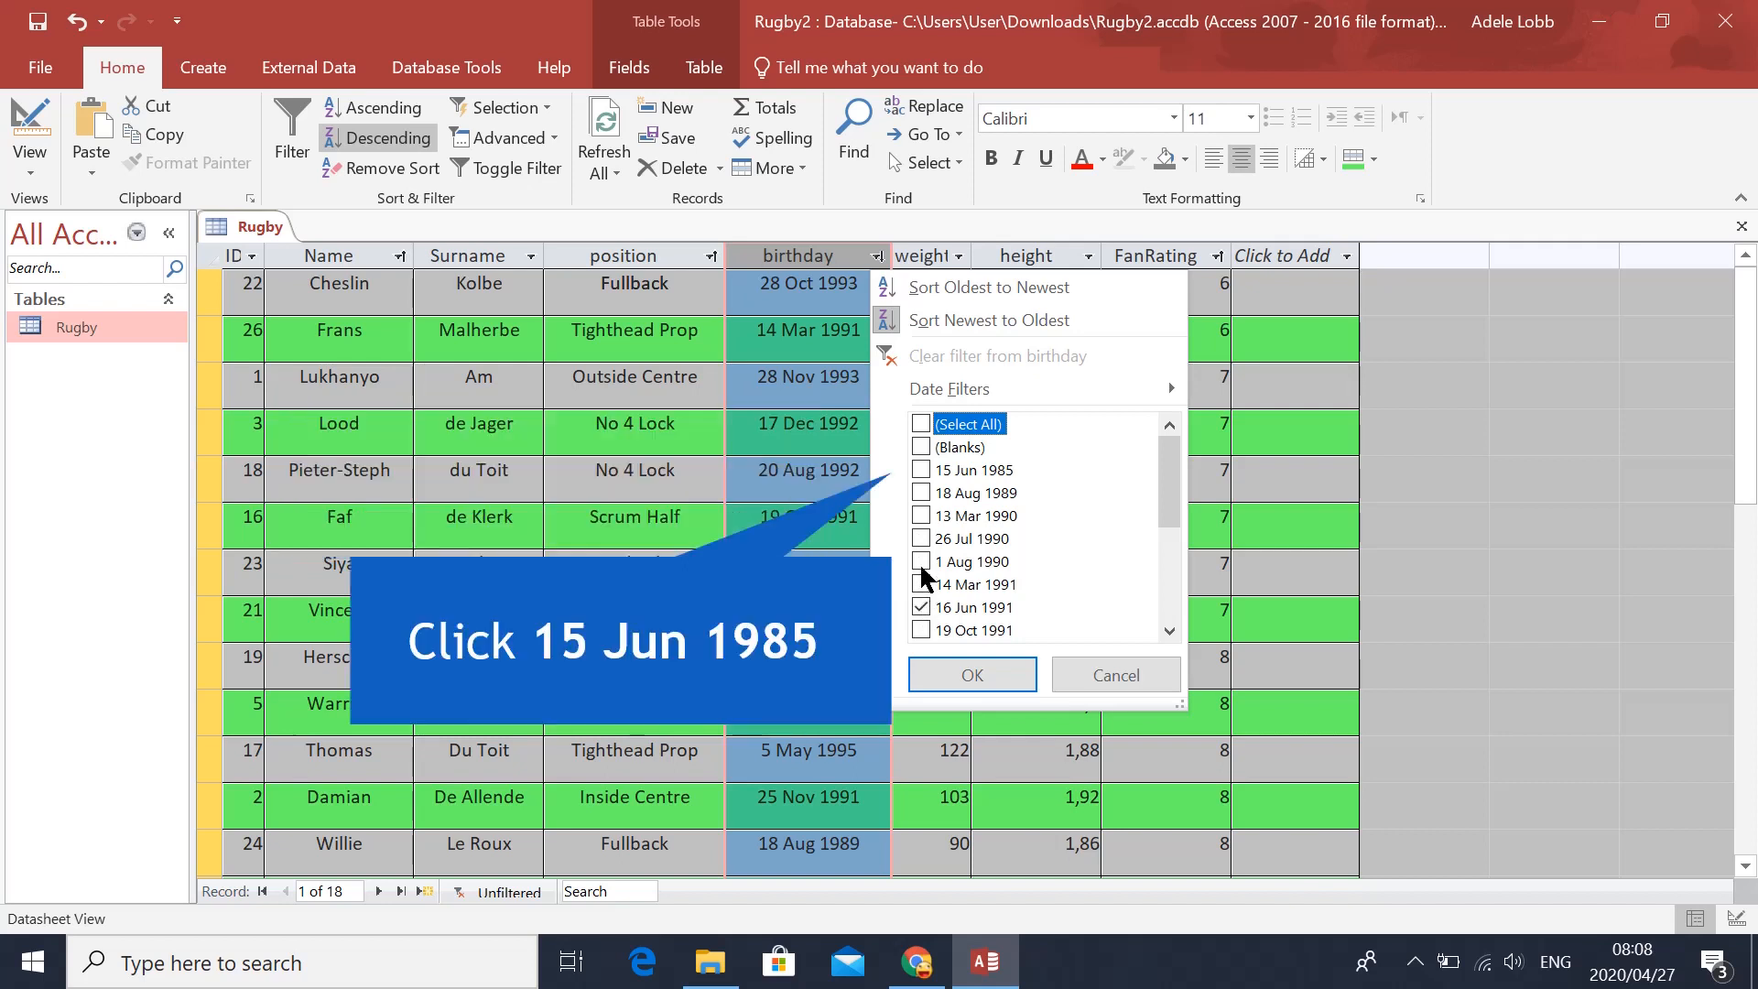
click(922, 471)
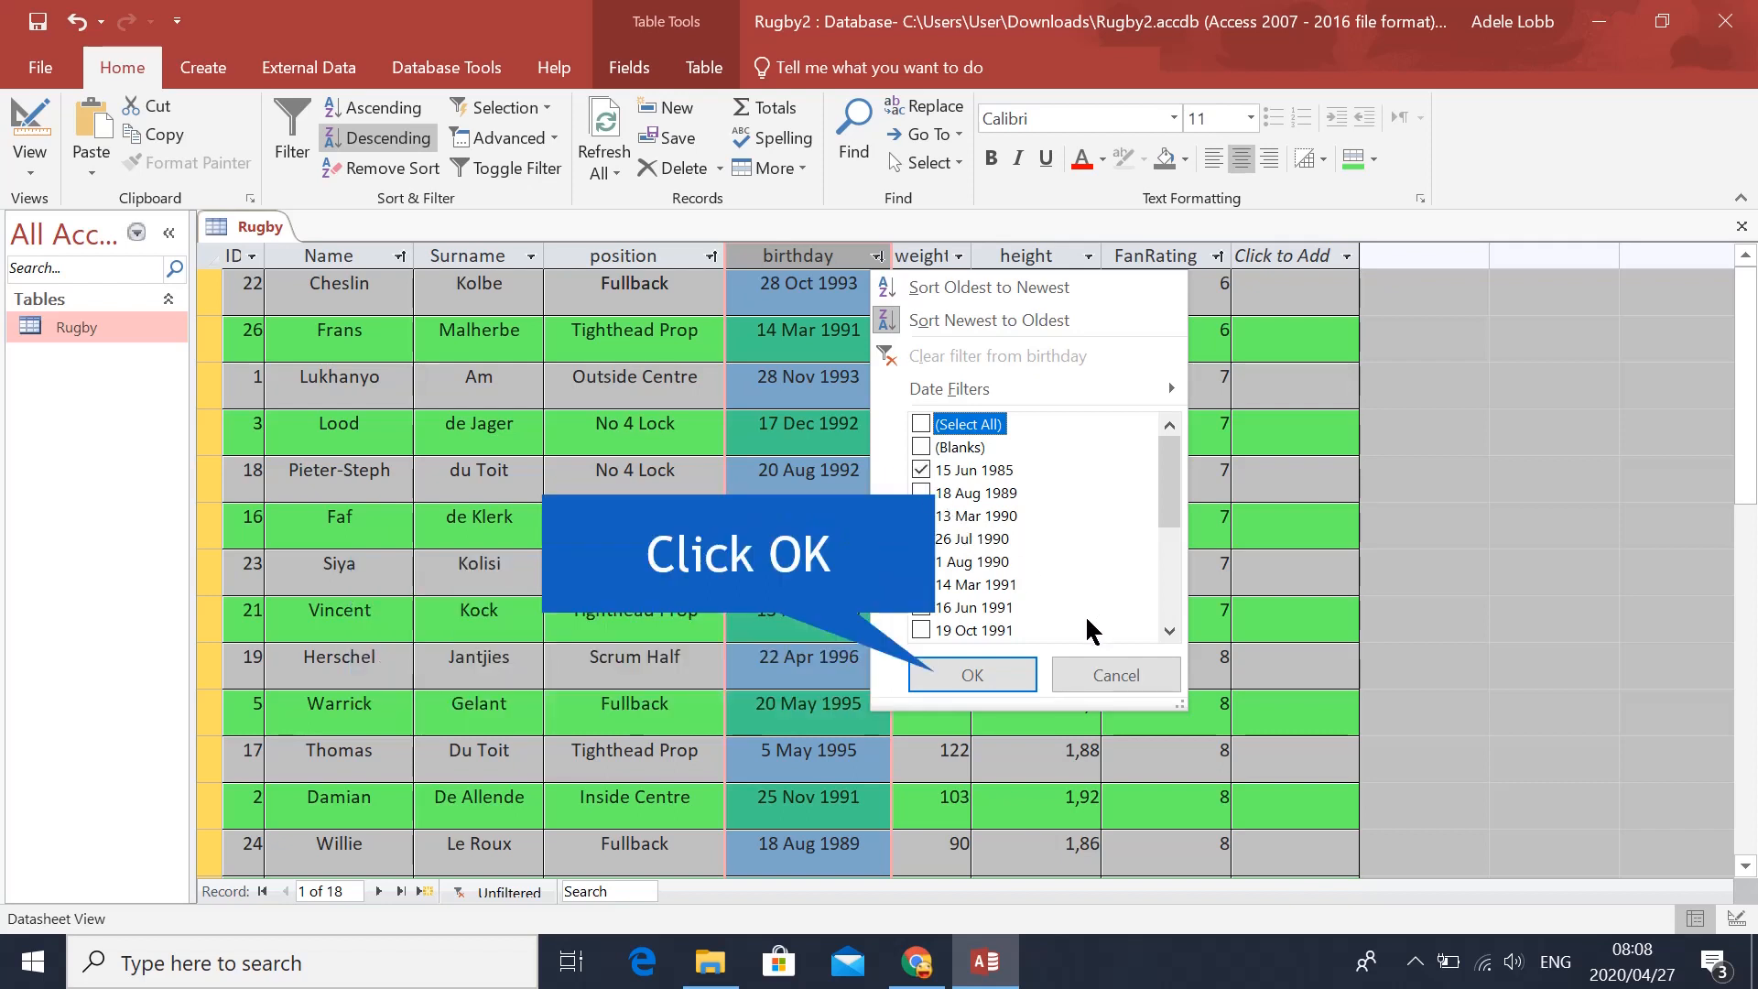
click(980, 675)
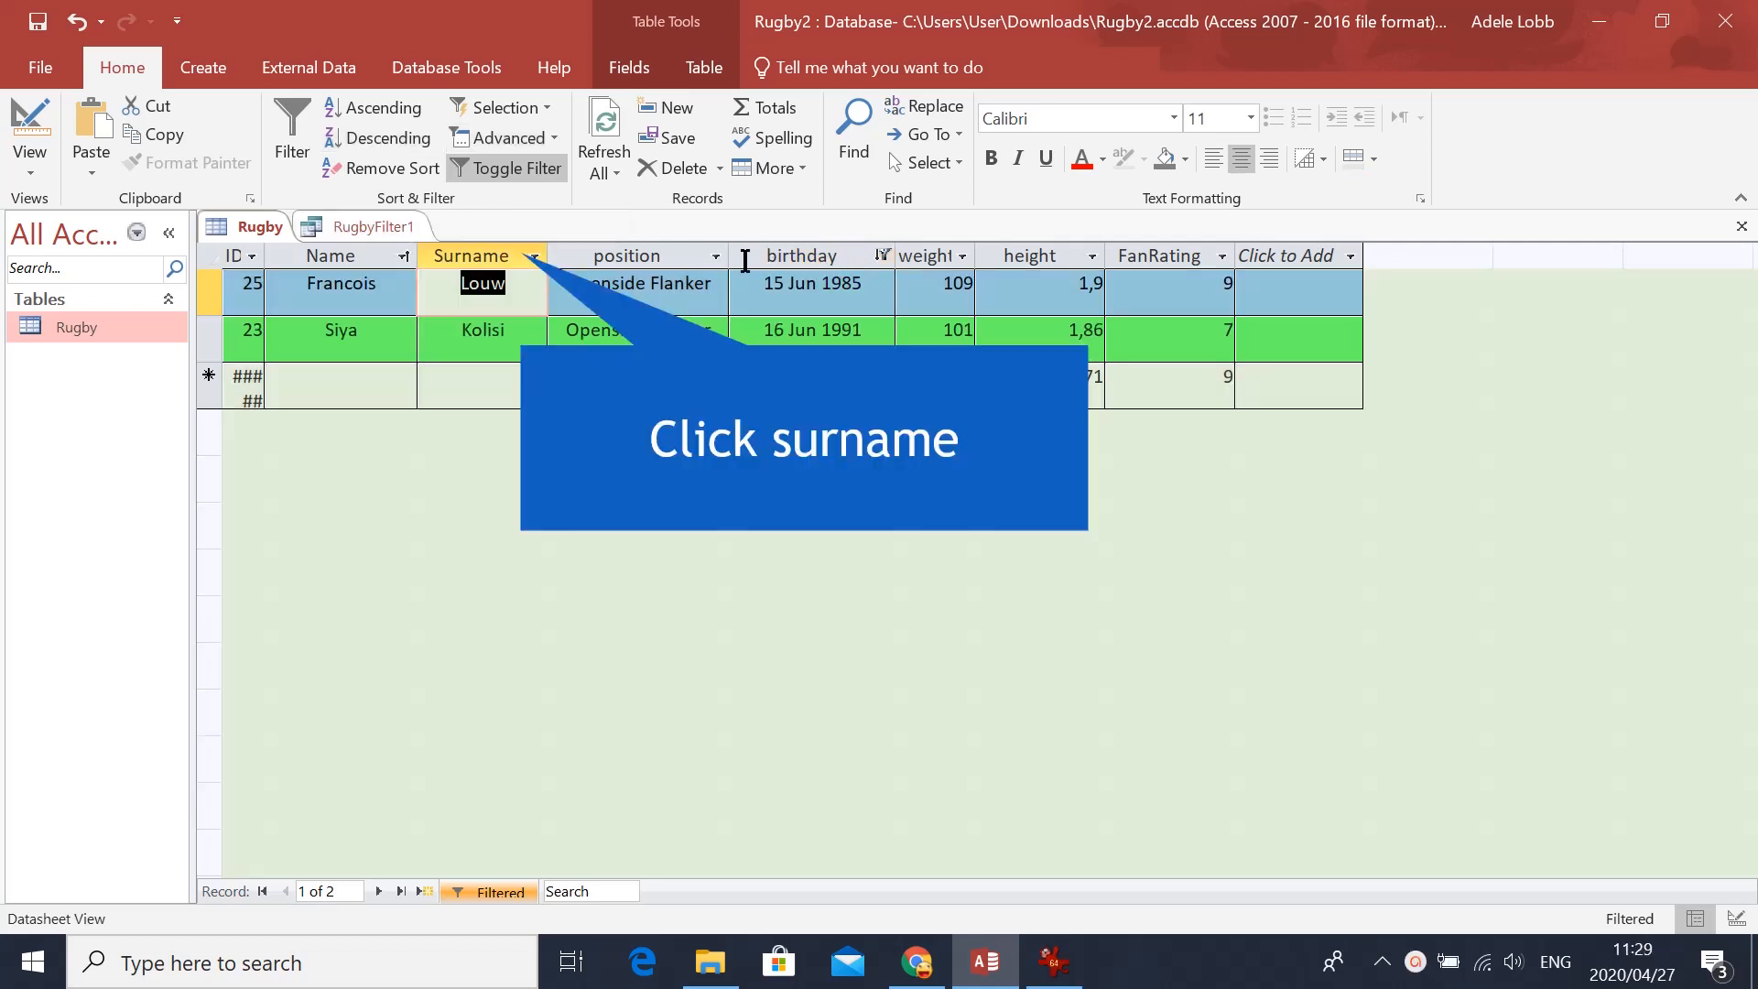
Step: Filter the Surname column to Kolisi only, then toggle the filter off to show all 18 records
click(468, 253)
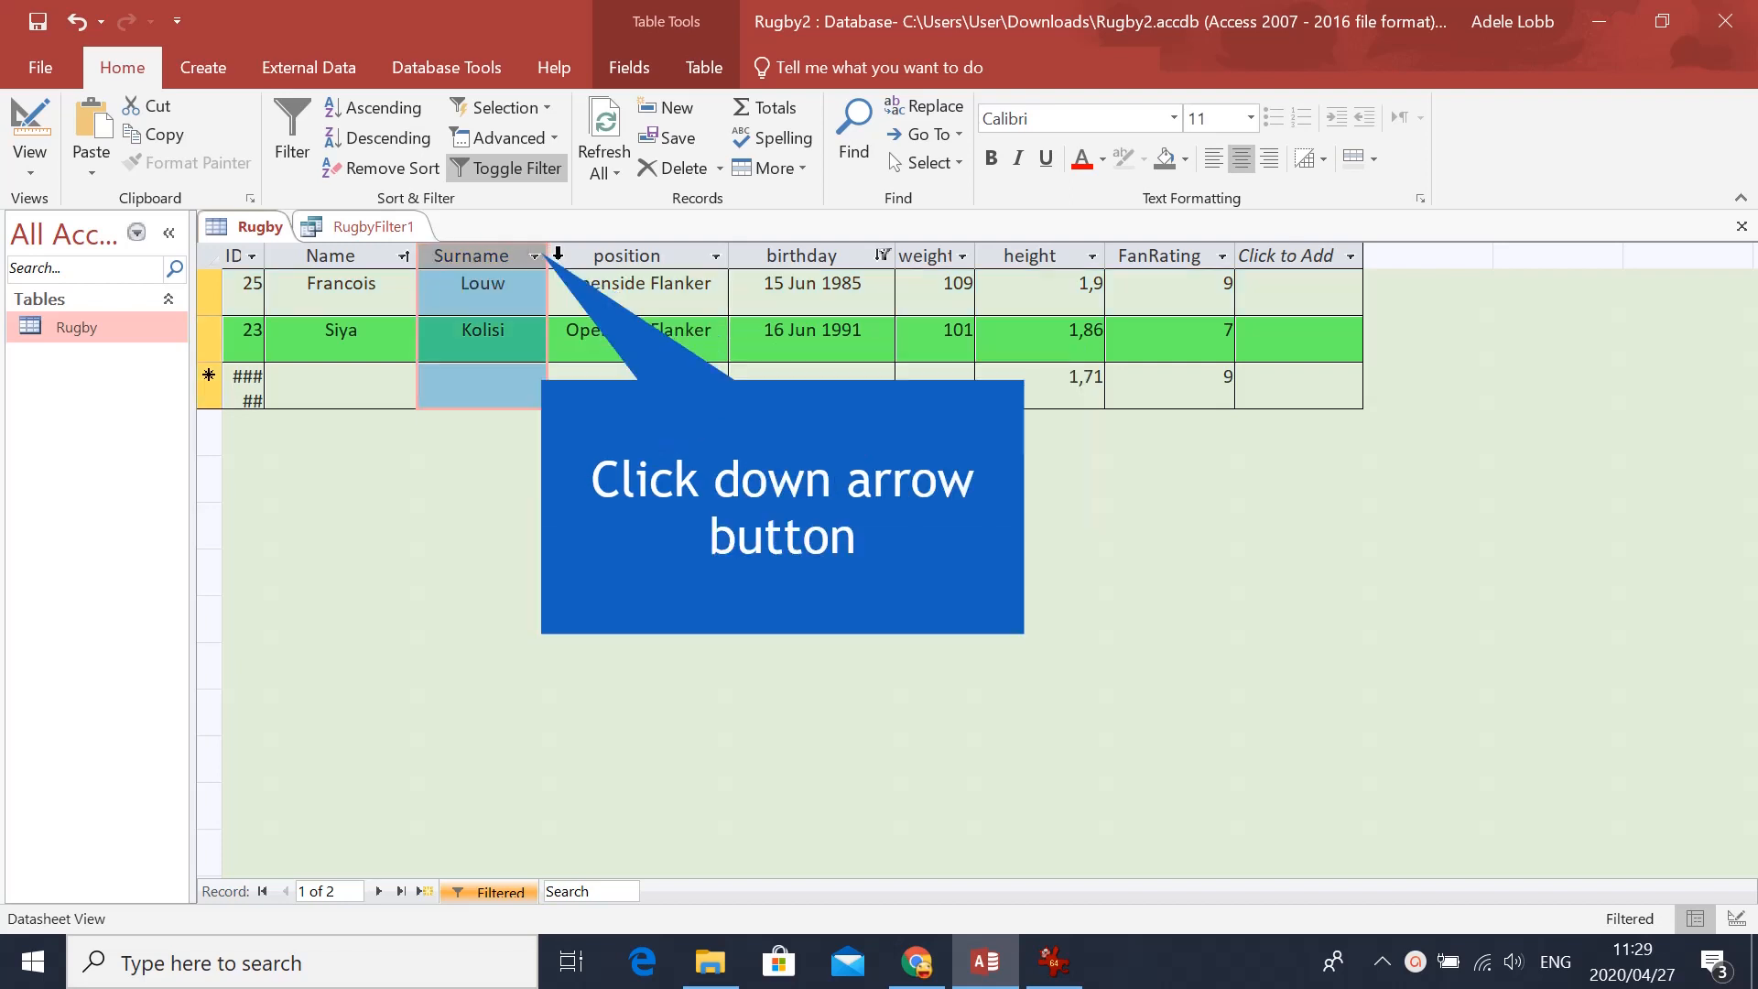
click(536, 256)
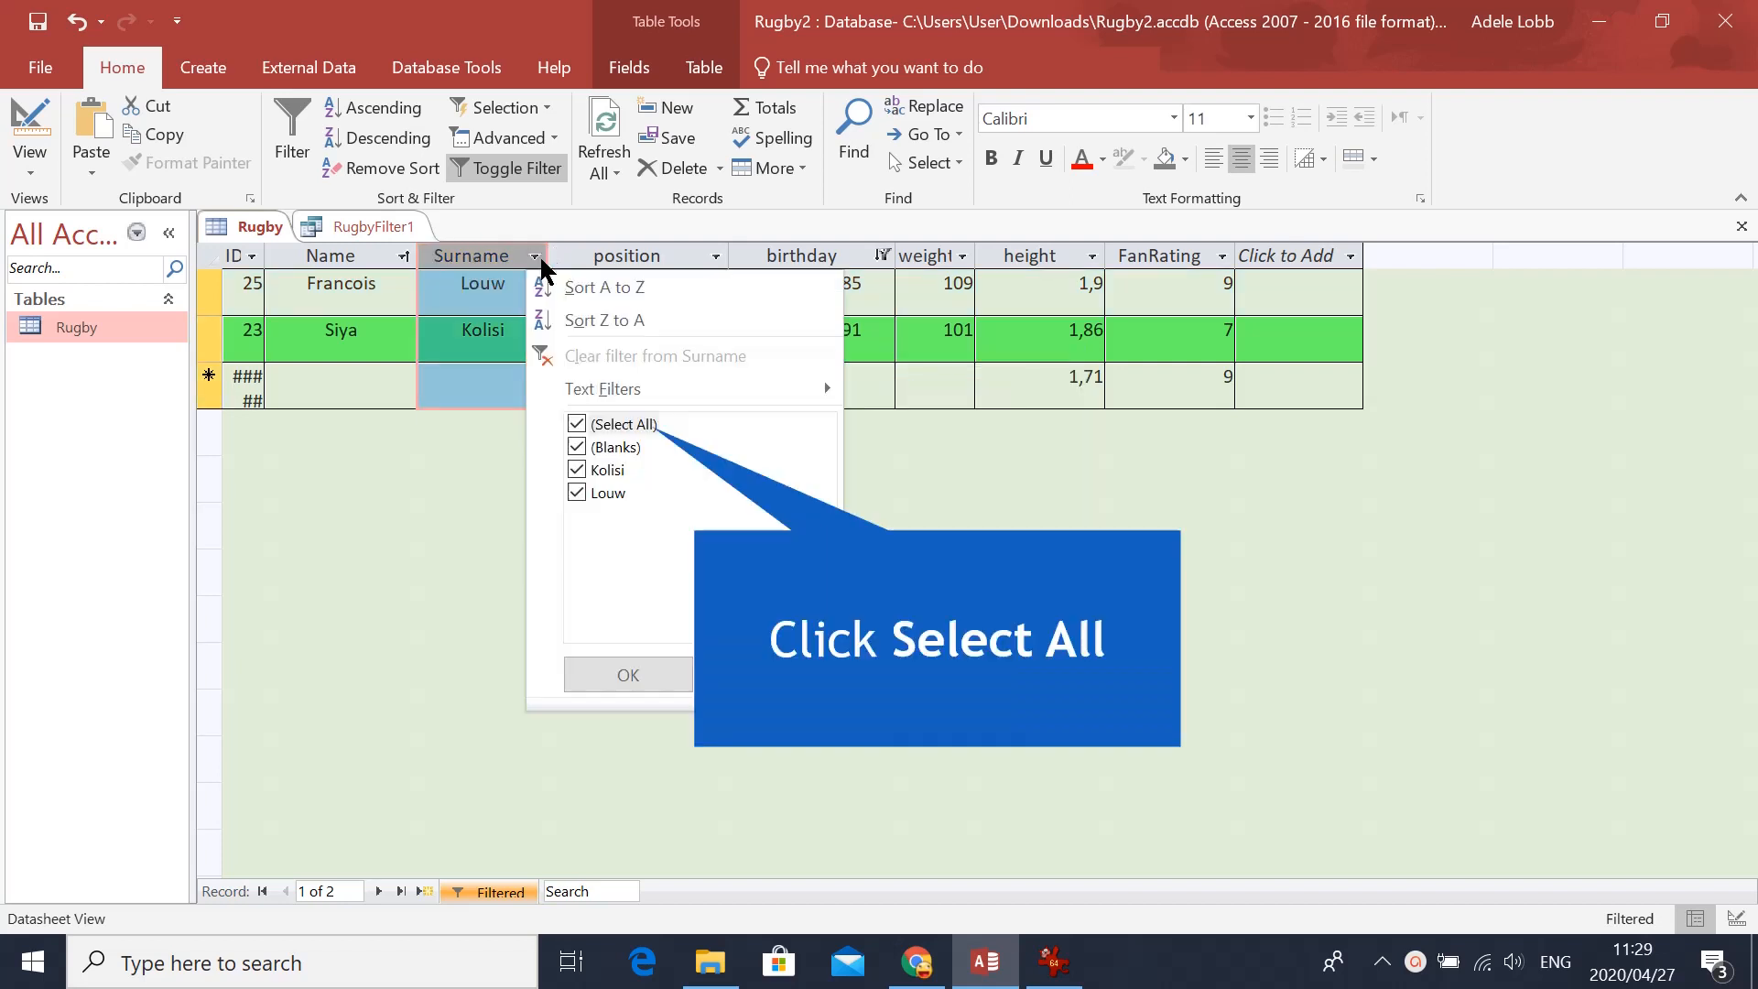
click(577, 424)
click(576, 470)
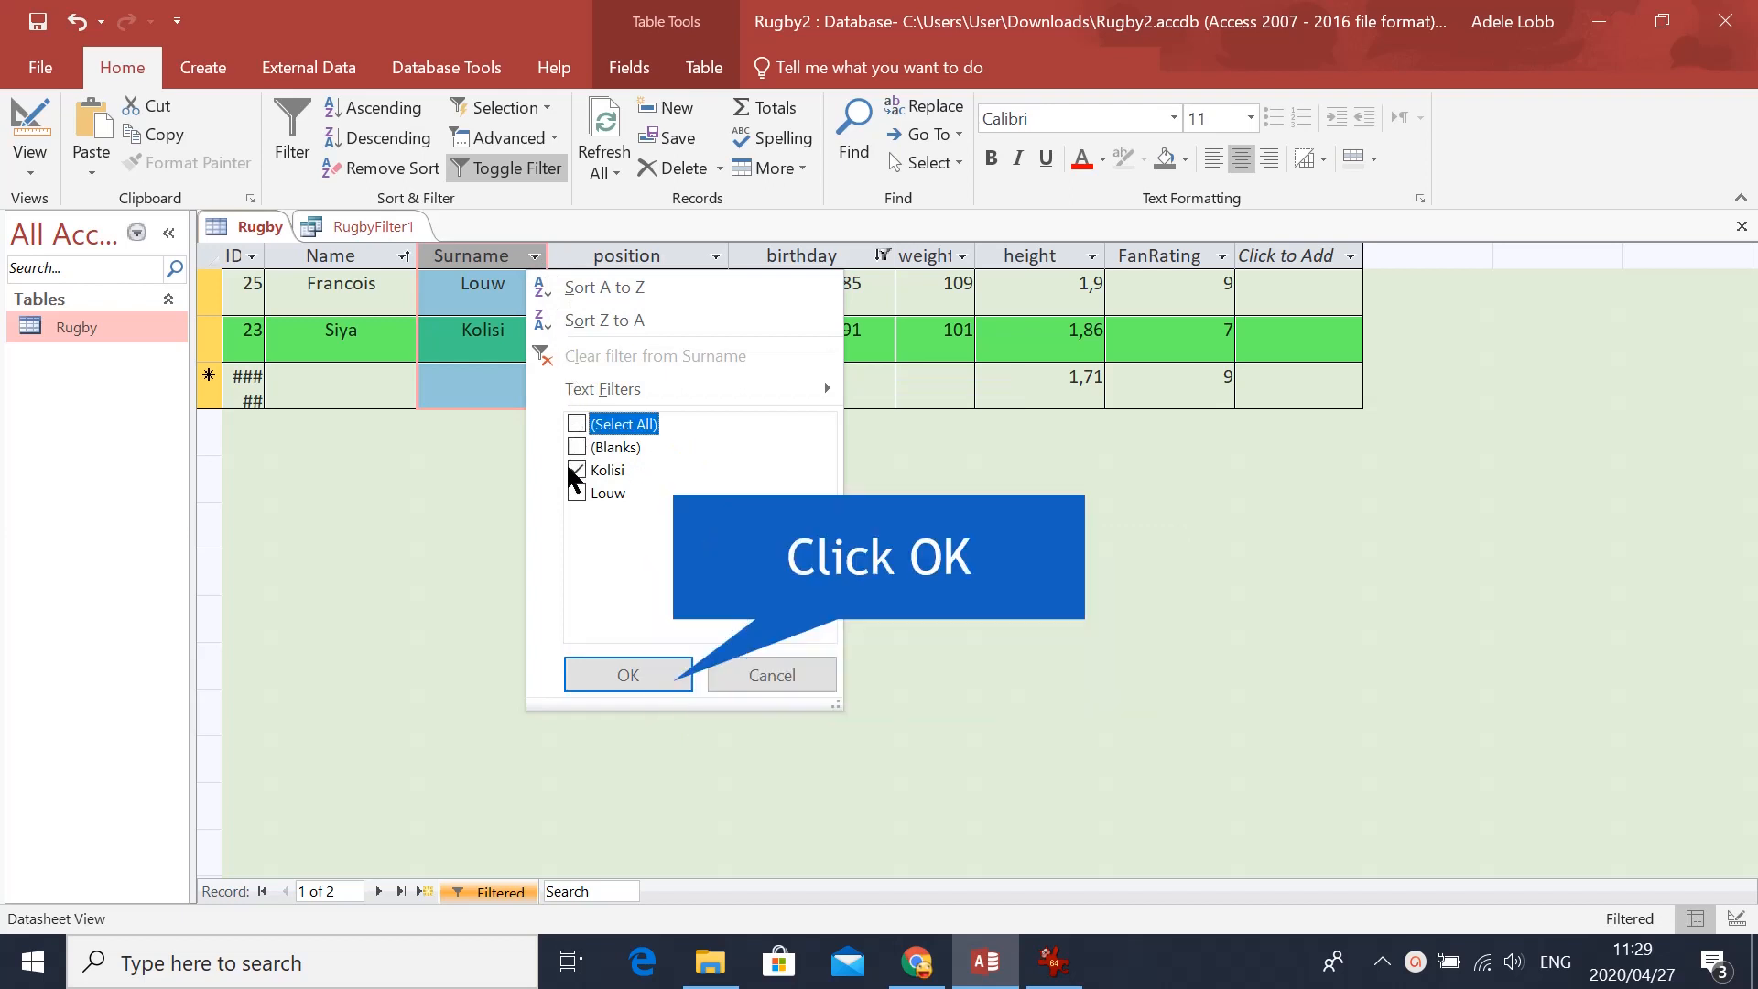
click(631, 676)
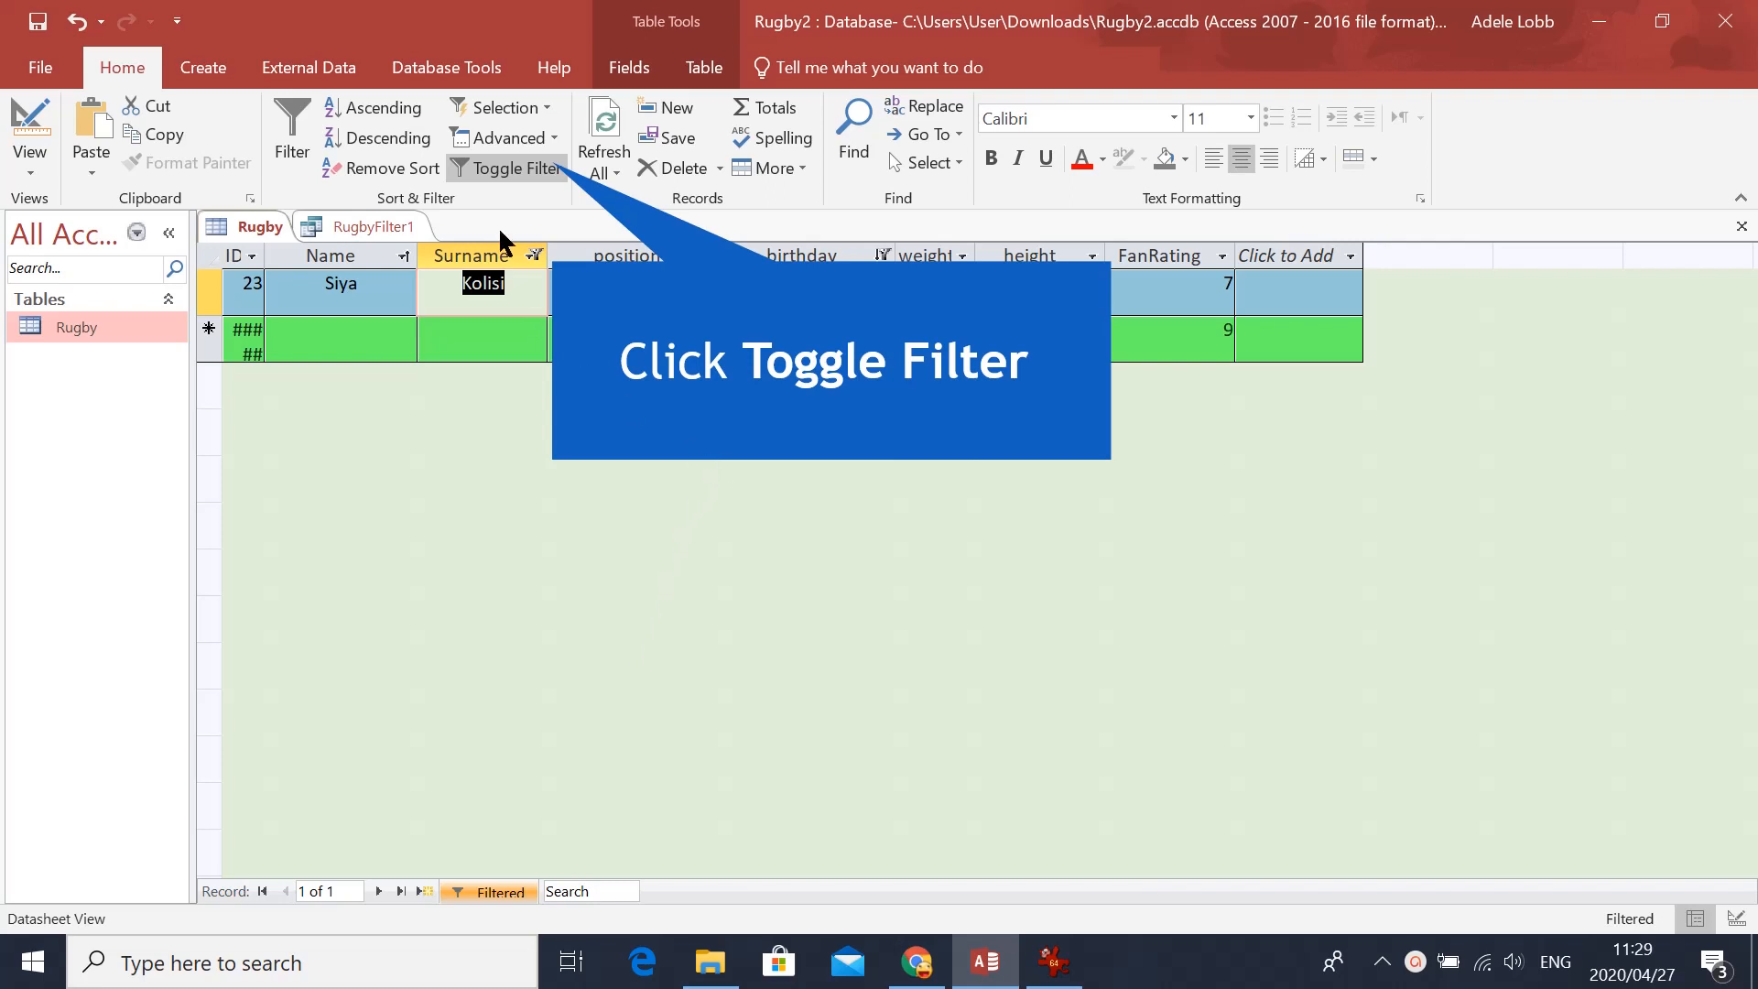
click(515, 174)
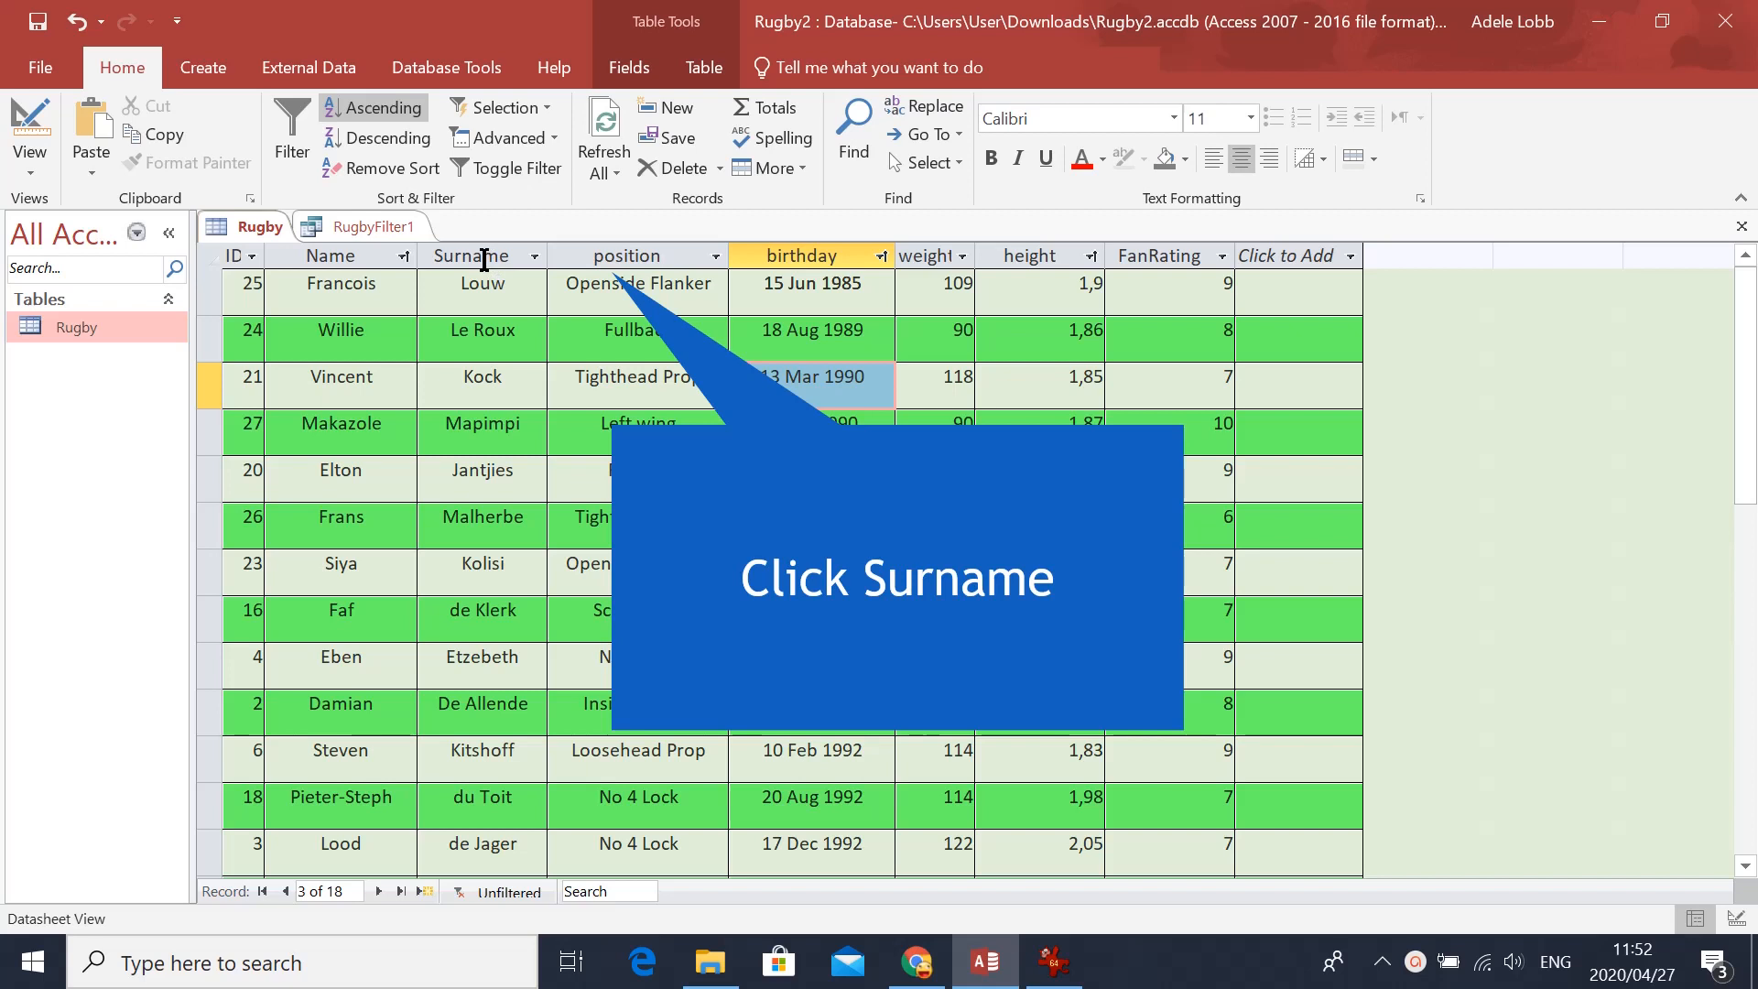
Step: Exclude surnames containing 'Louw' using a Selection filter, then toggle the filter off
click(484, 258)
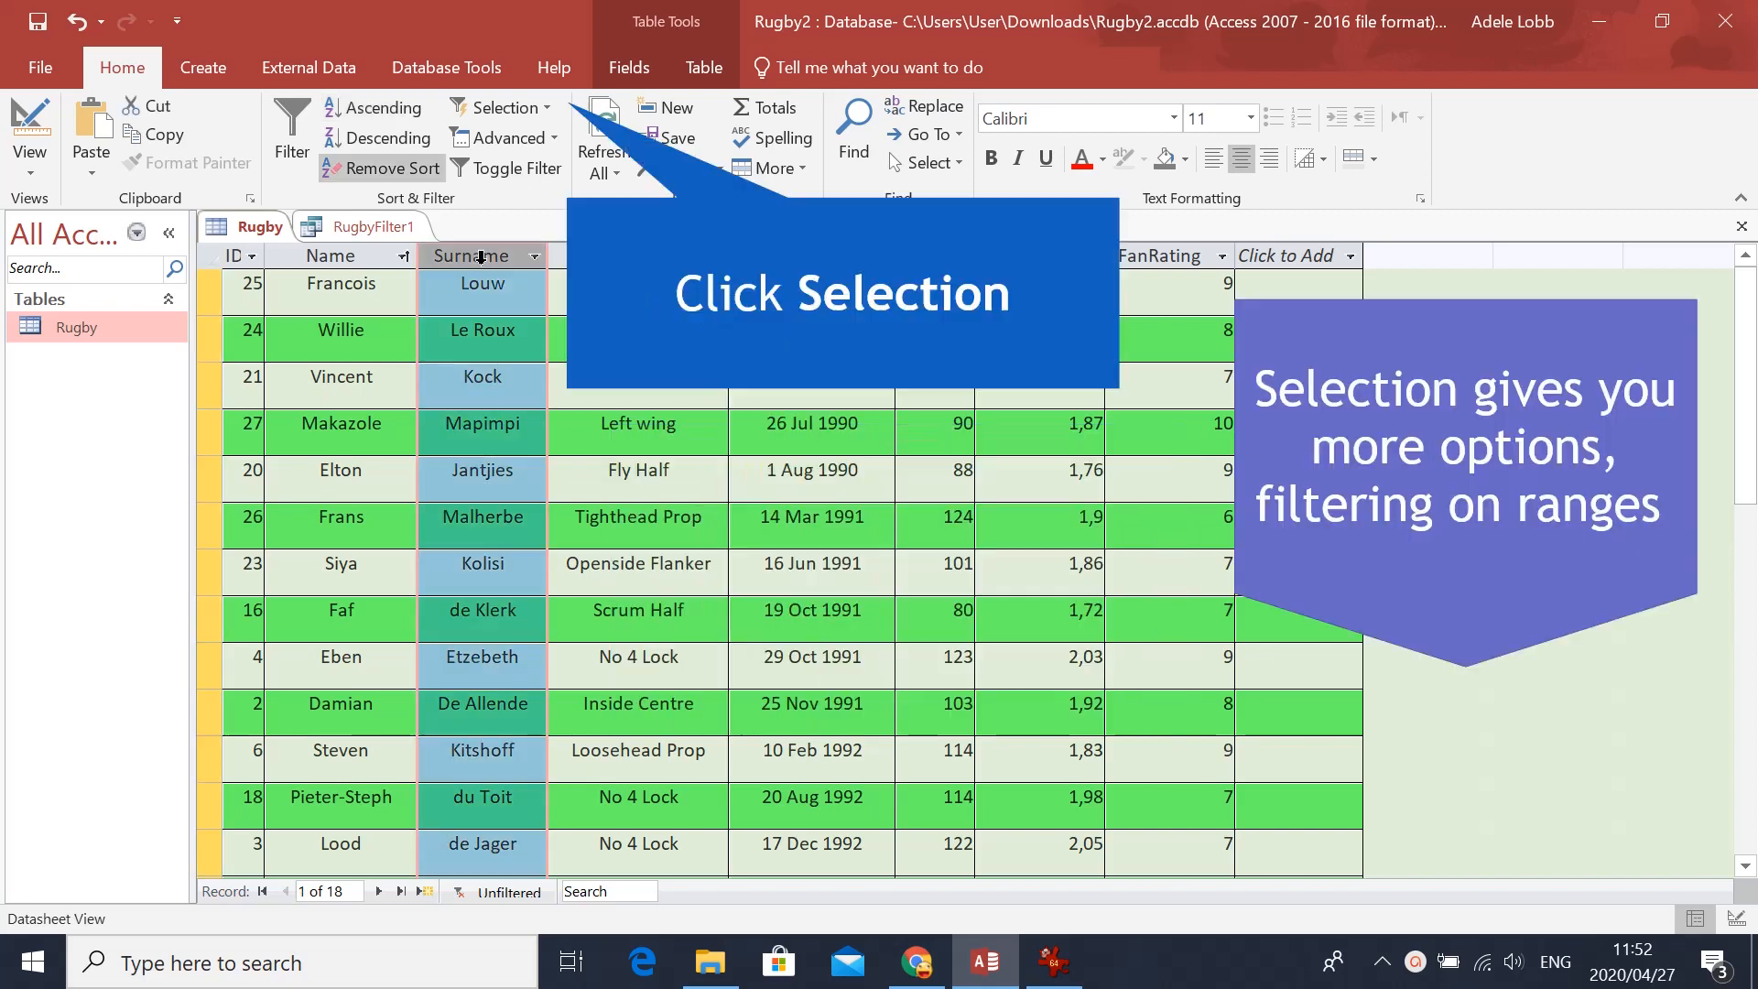
click(538, 113)
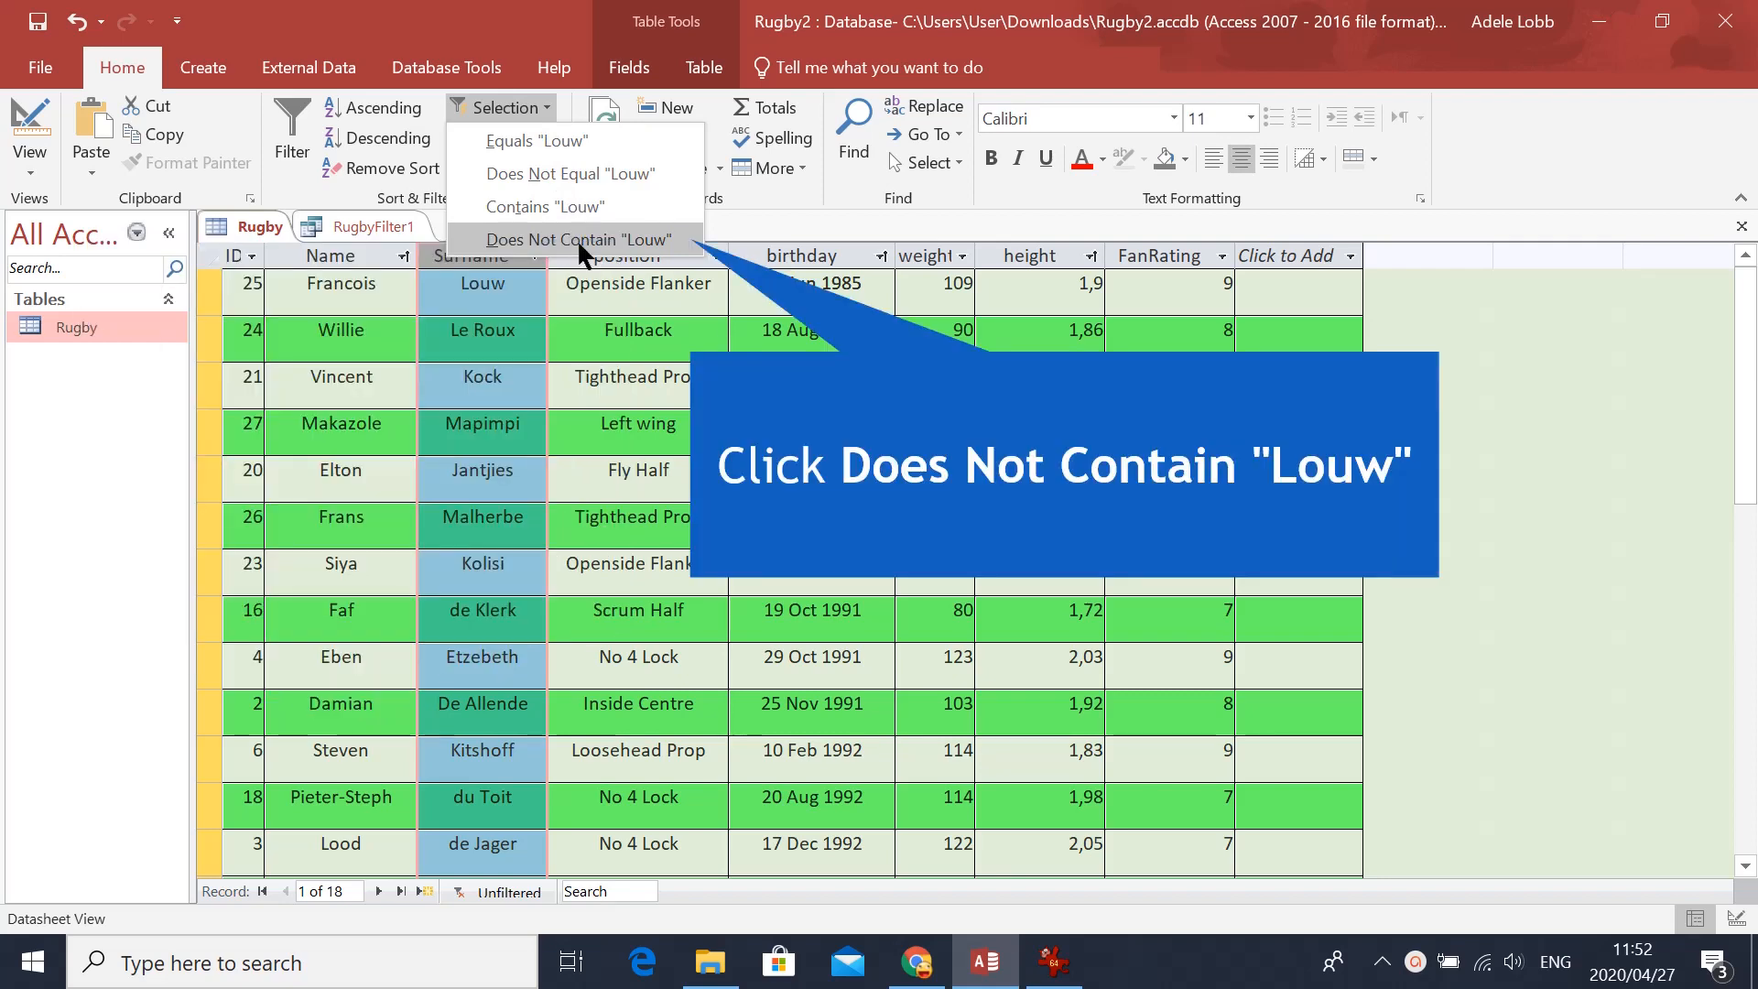
click(577, 239)
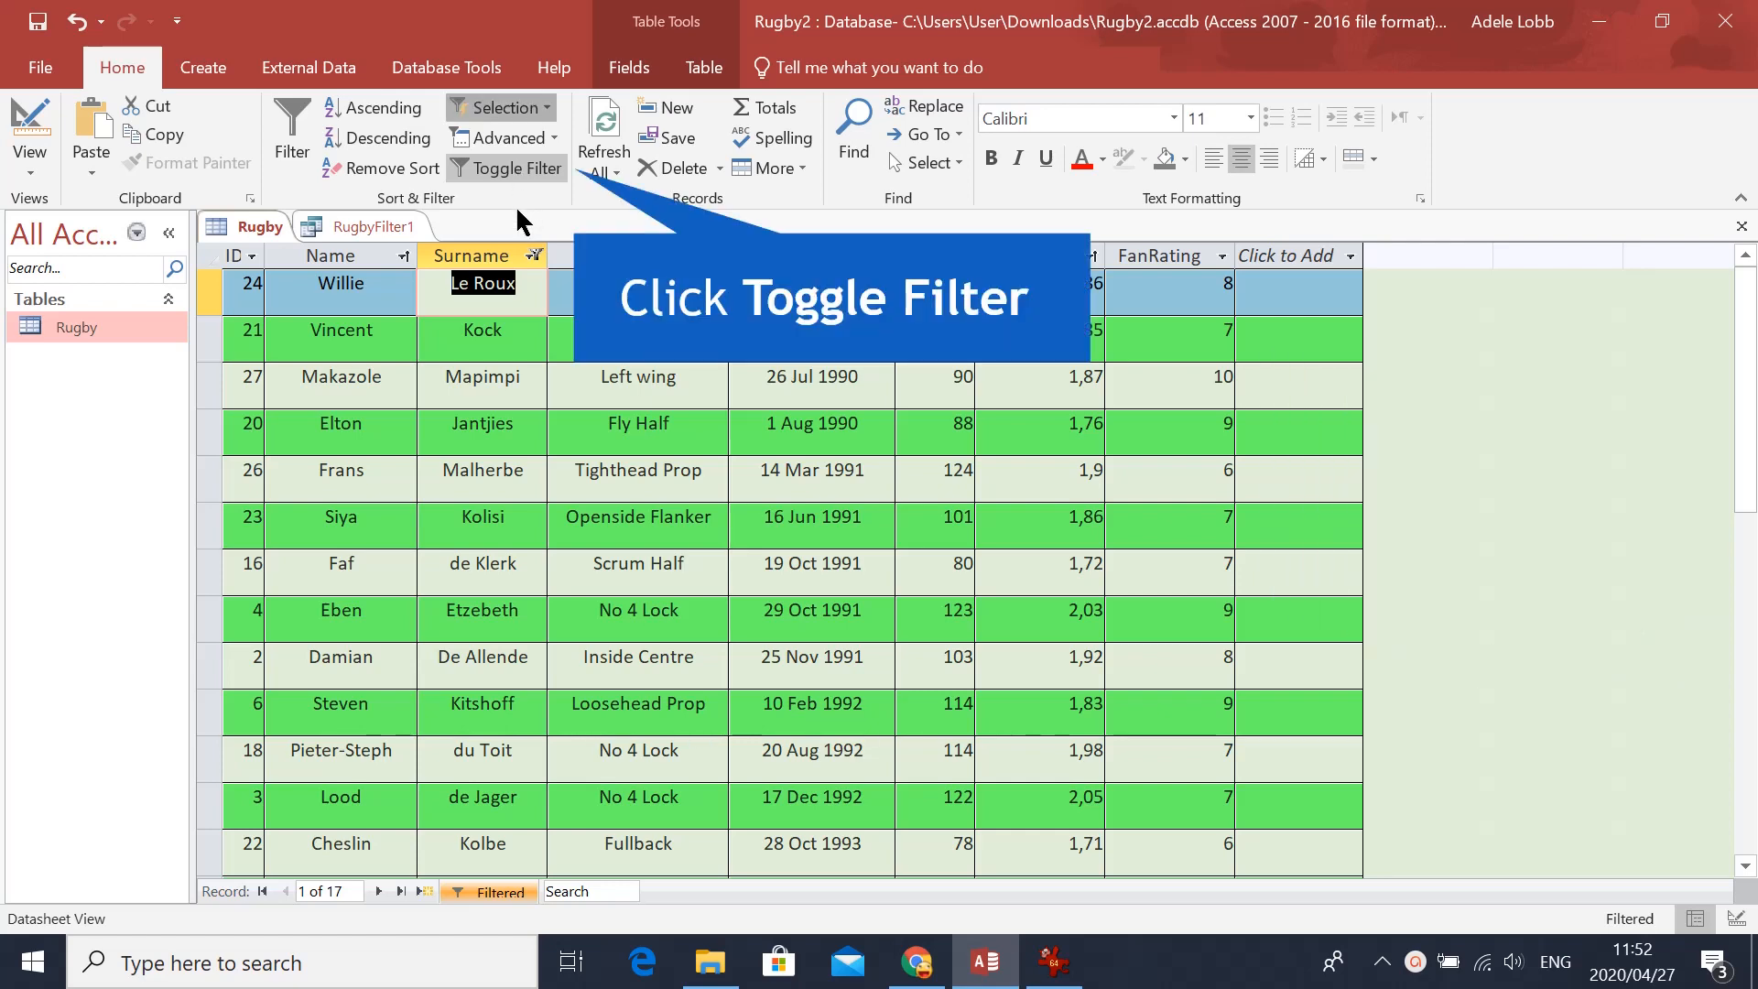
click(508, 167)
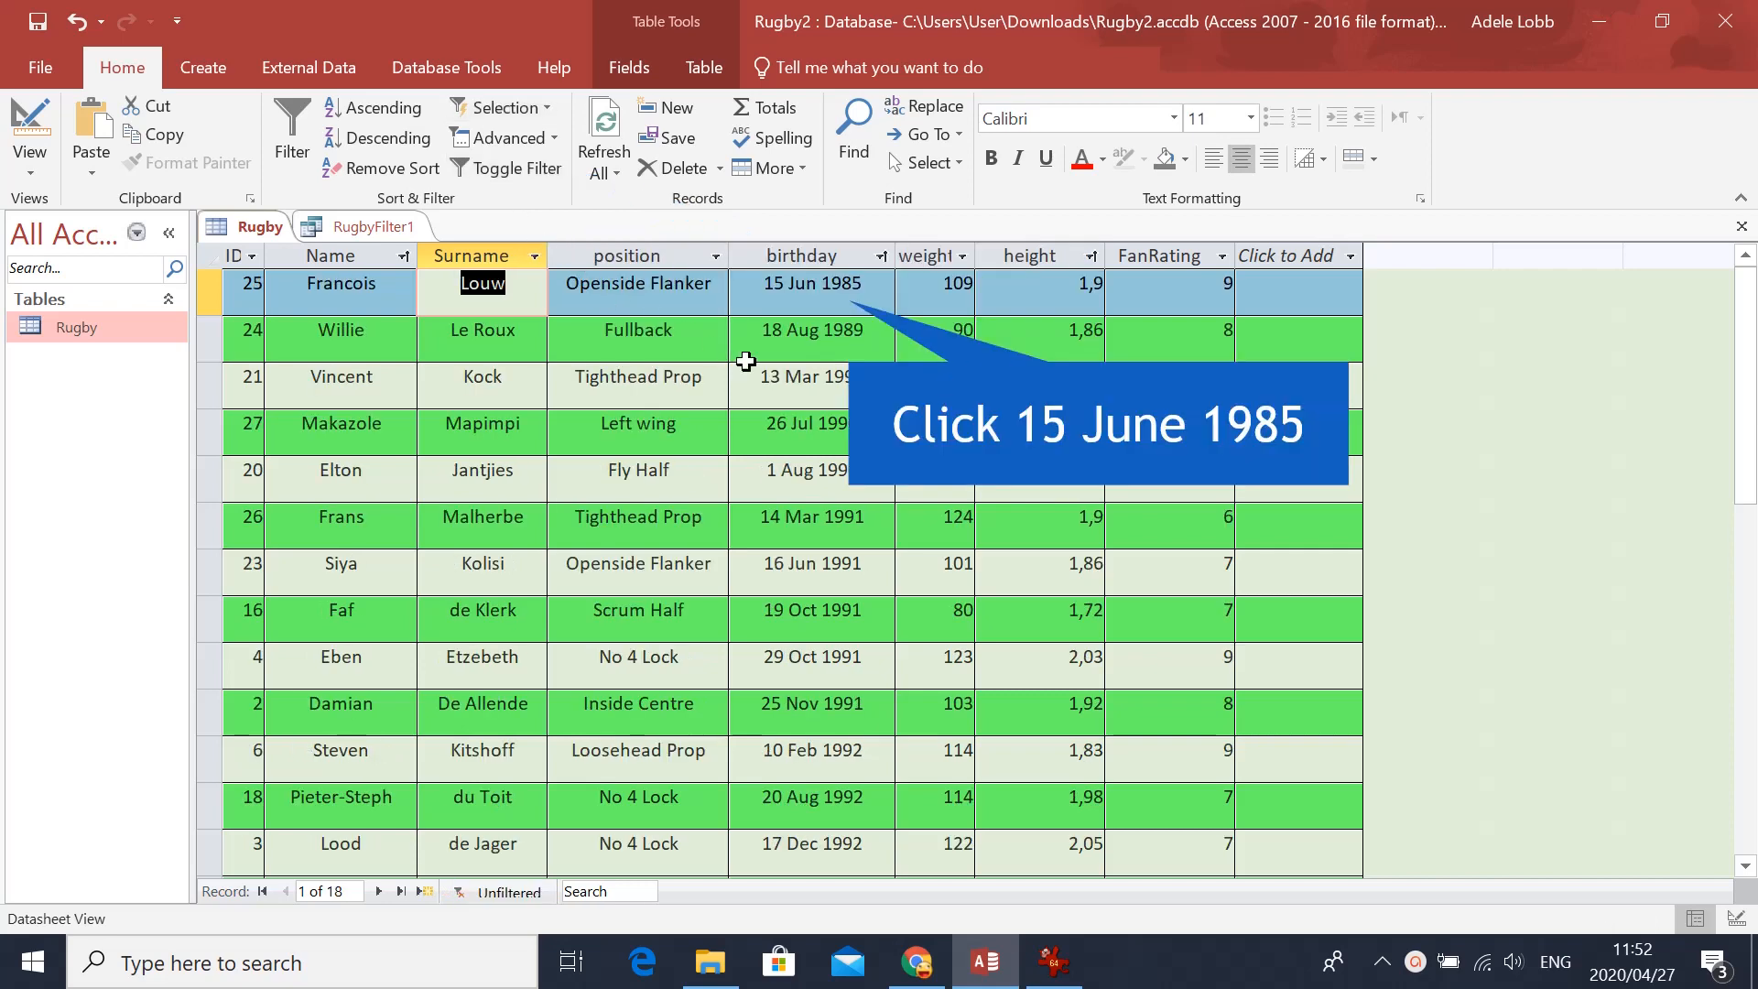
Step: Filter birthdays to on or before 15 Jun 1985, then toggle the filter off
click(784, 295)
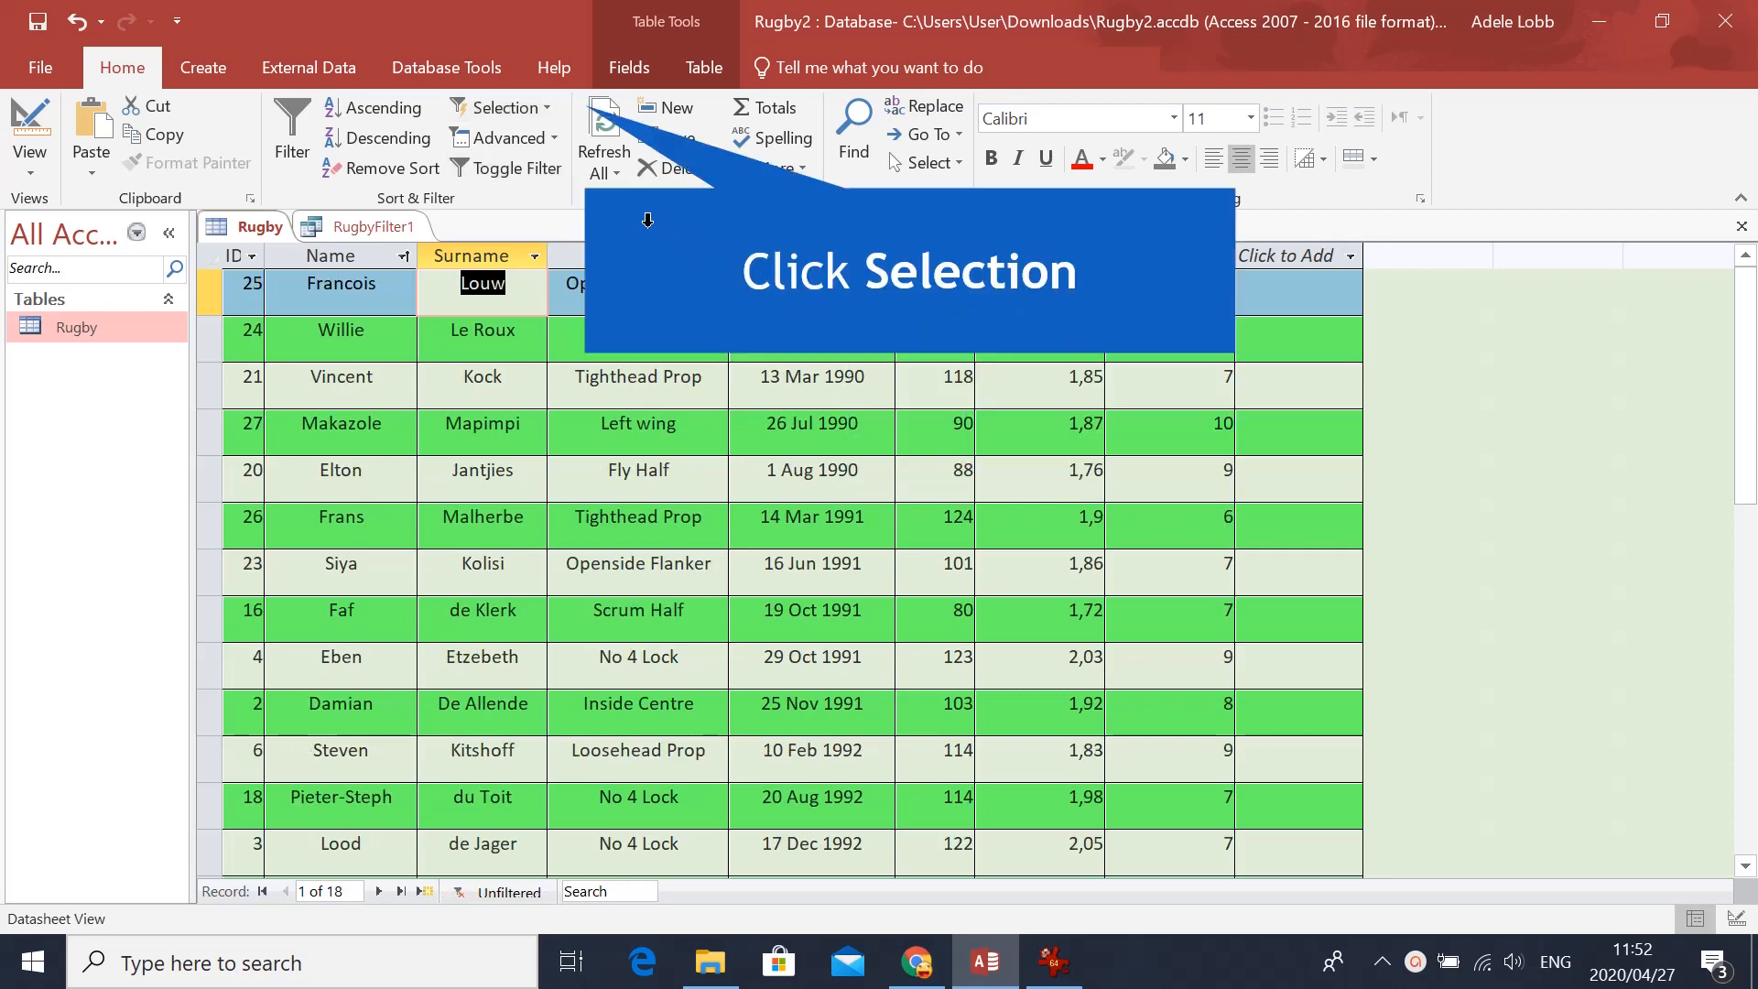
click(534, 106)
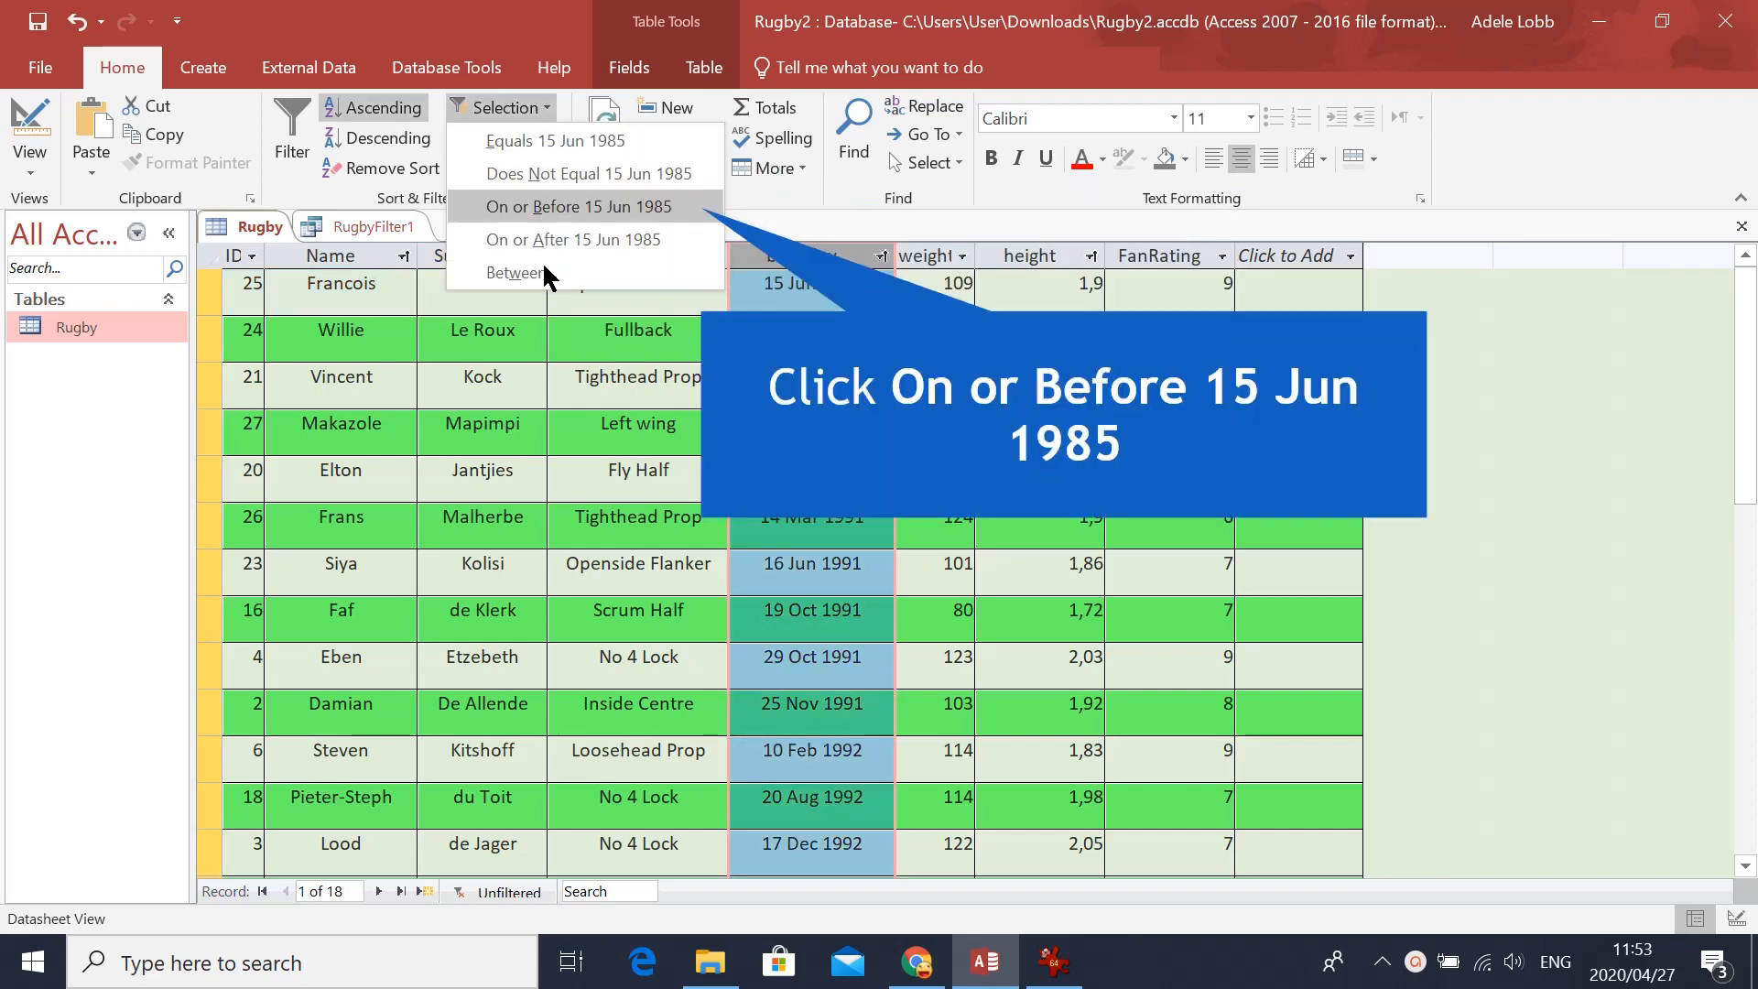
click(561, 210)
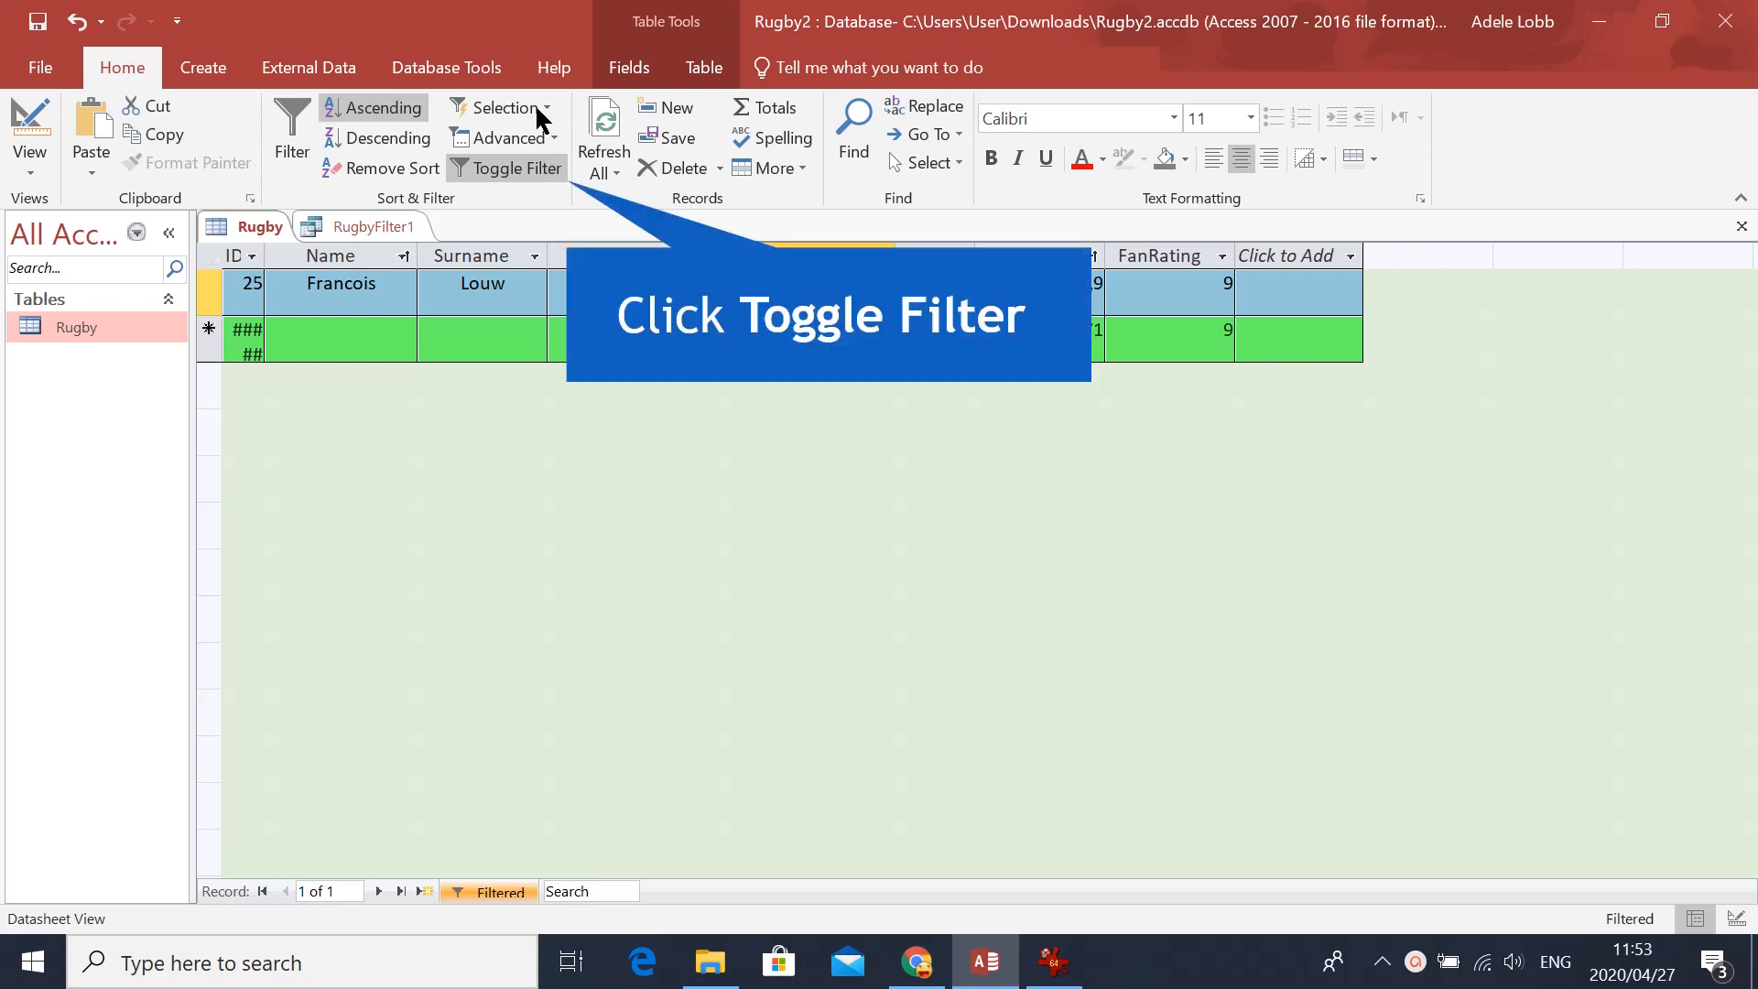
click(542, 167)
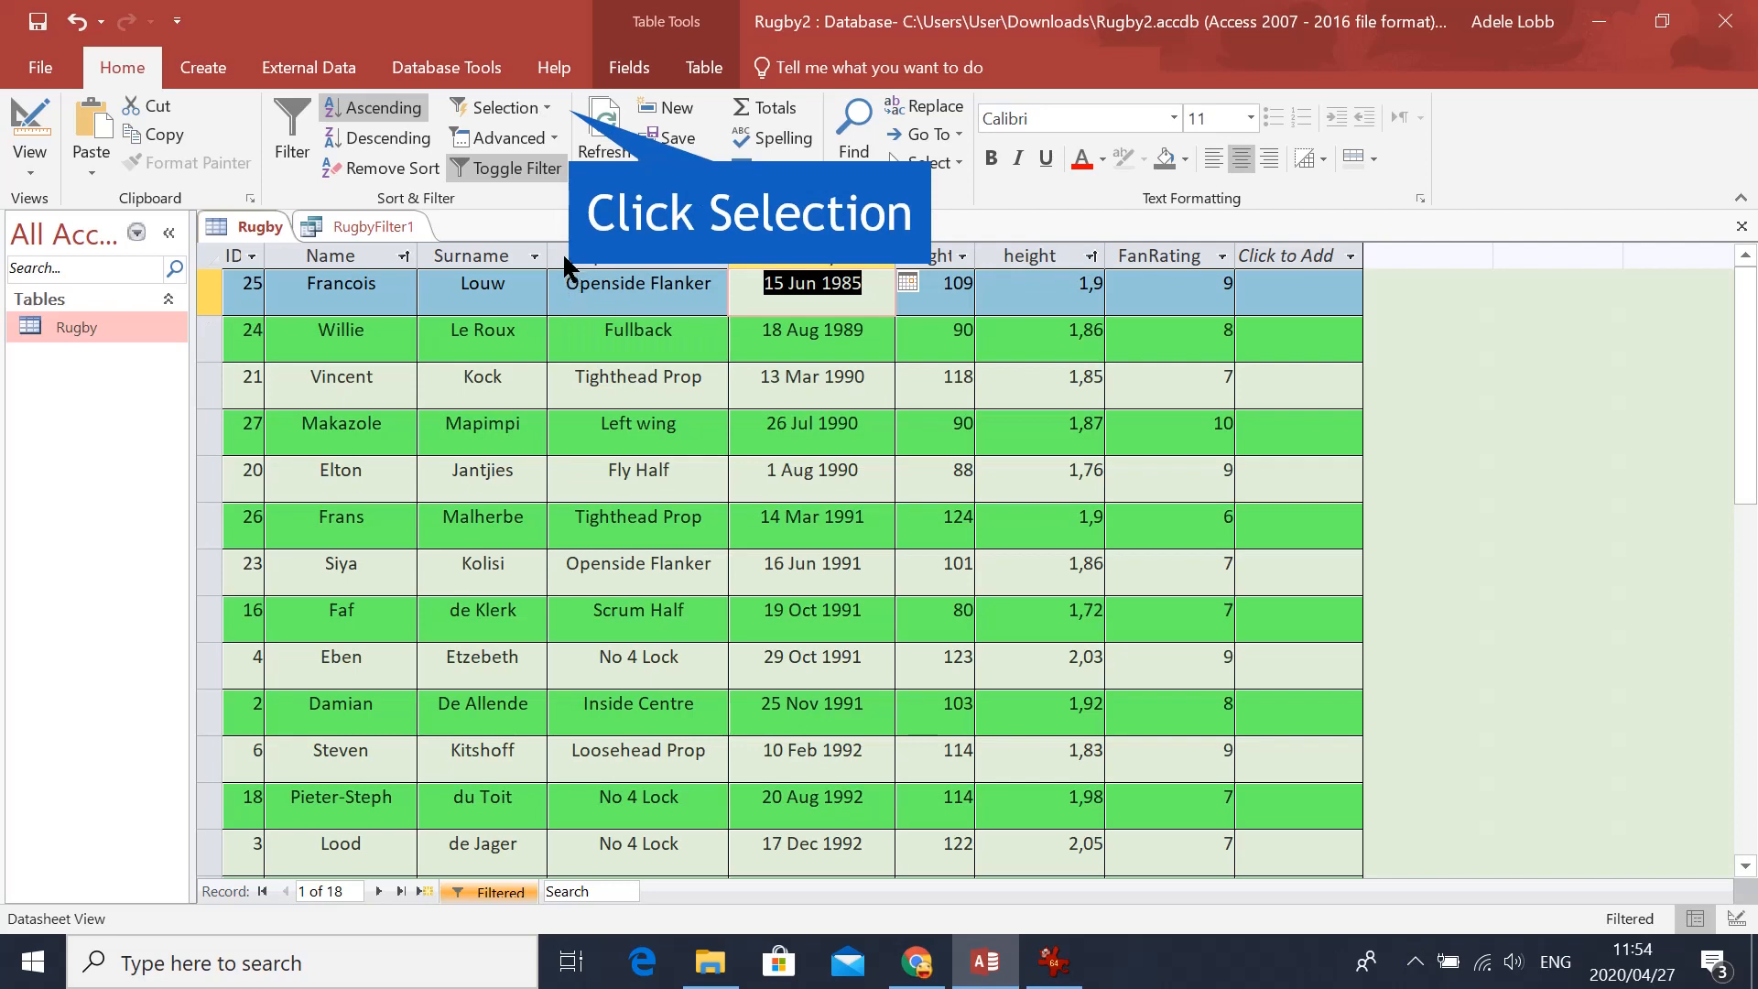
click(530, 106)
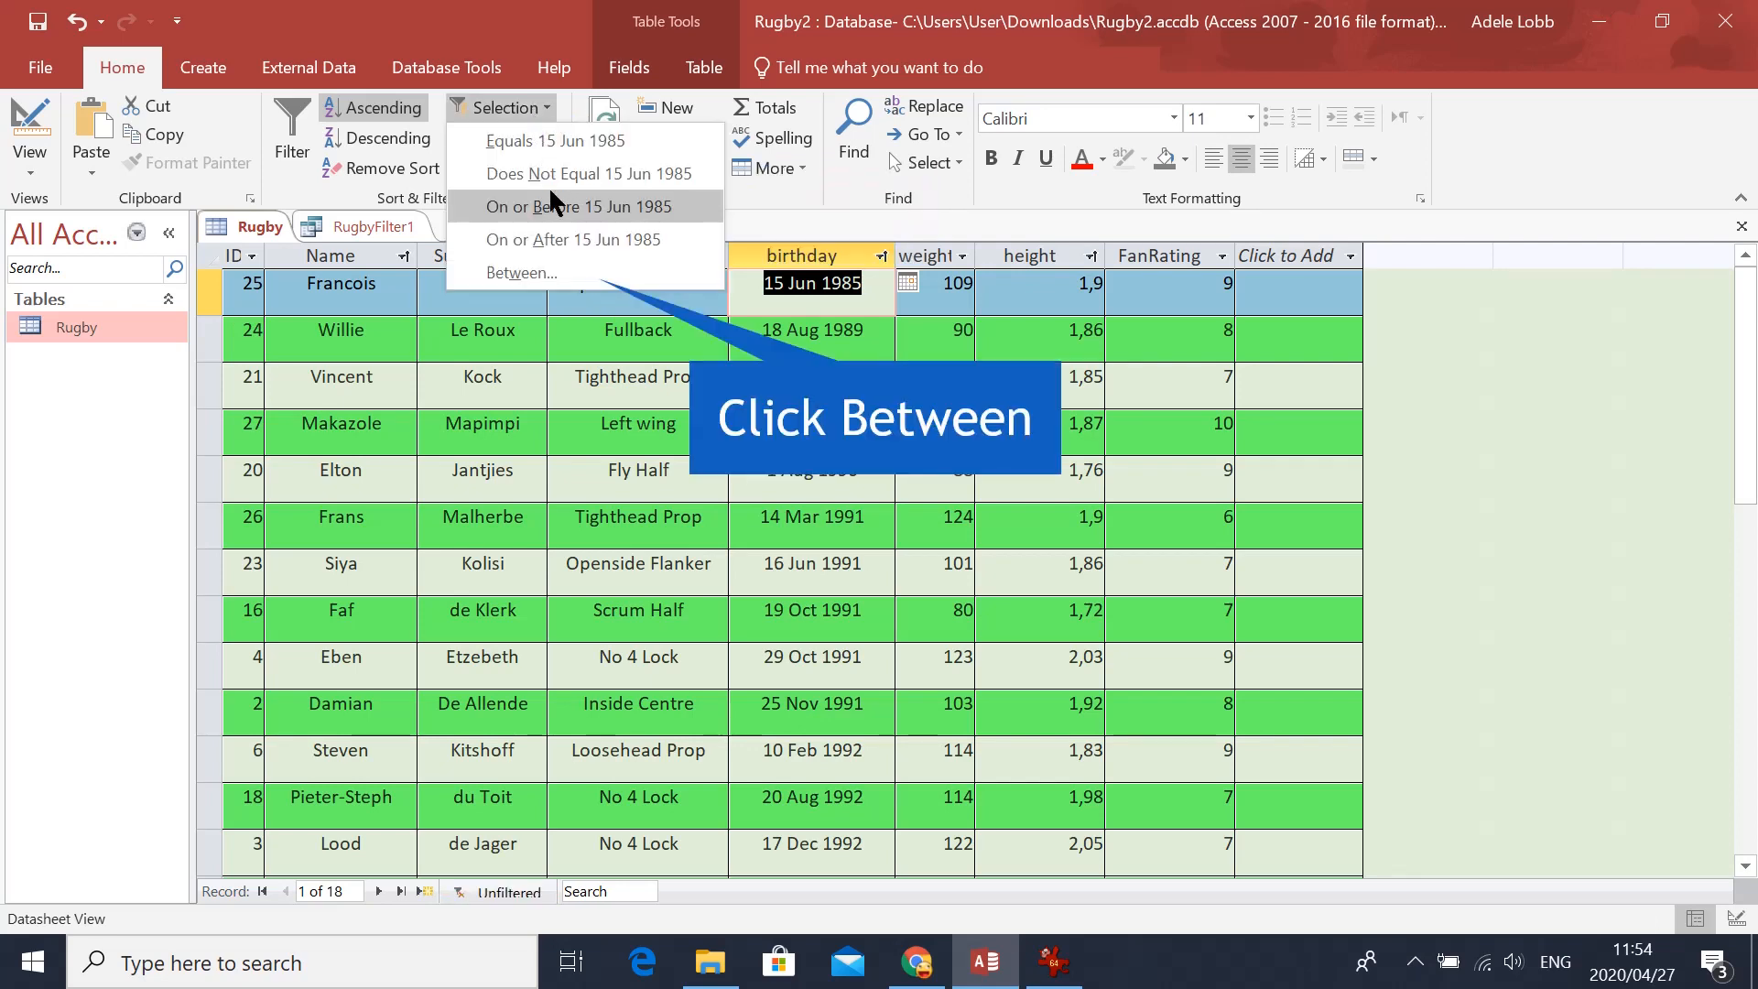
Step: Filter birthdays between 1991/01/01 and 1991/12/31, then toggle the filter off
click(568, 271)
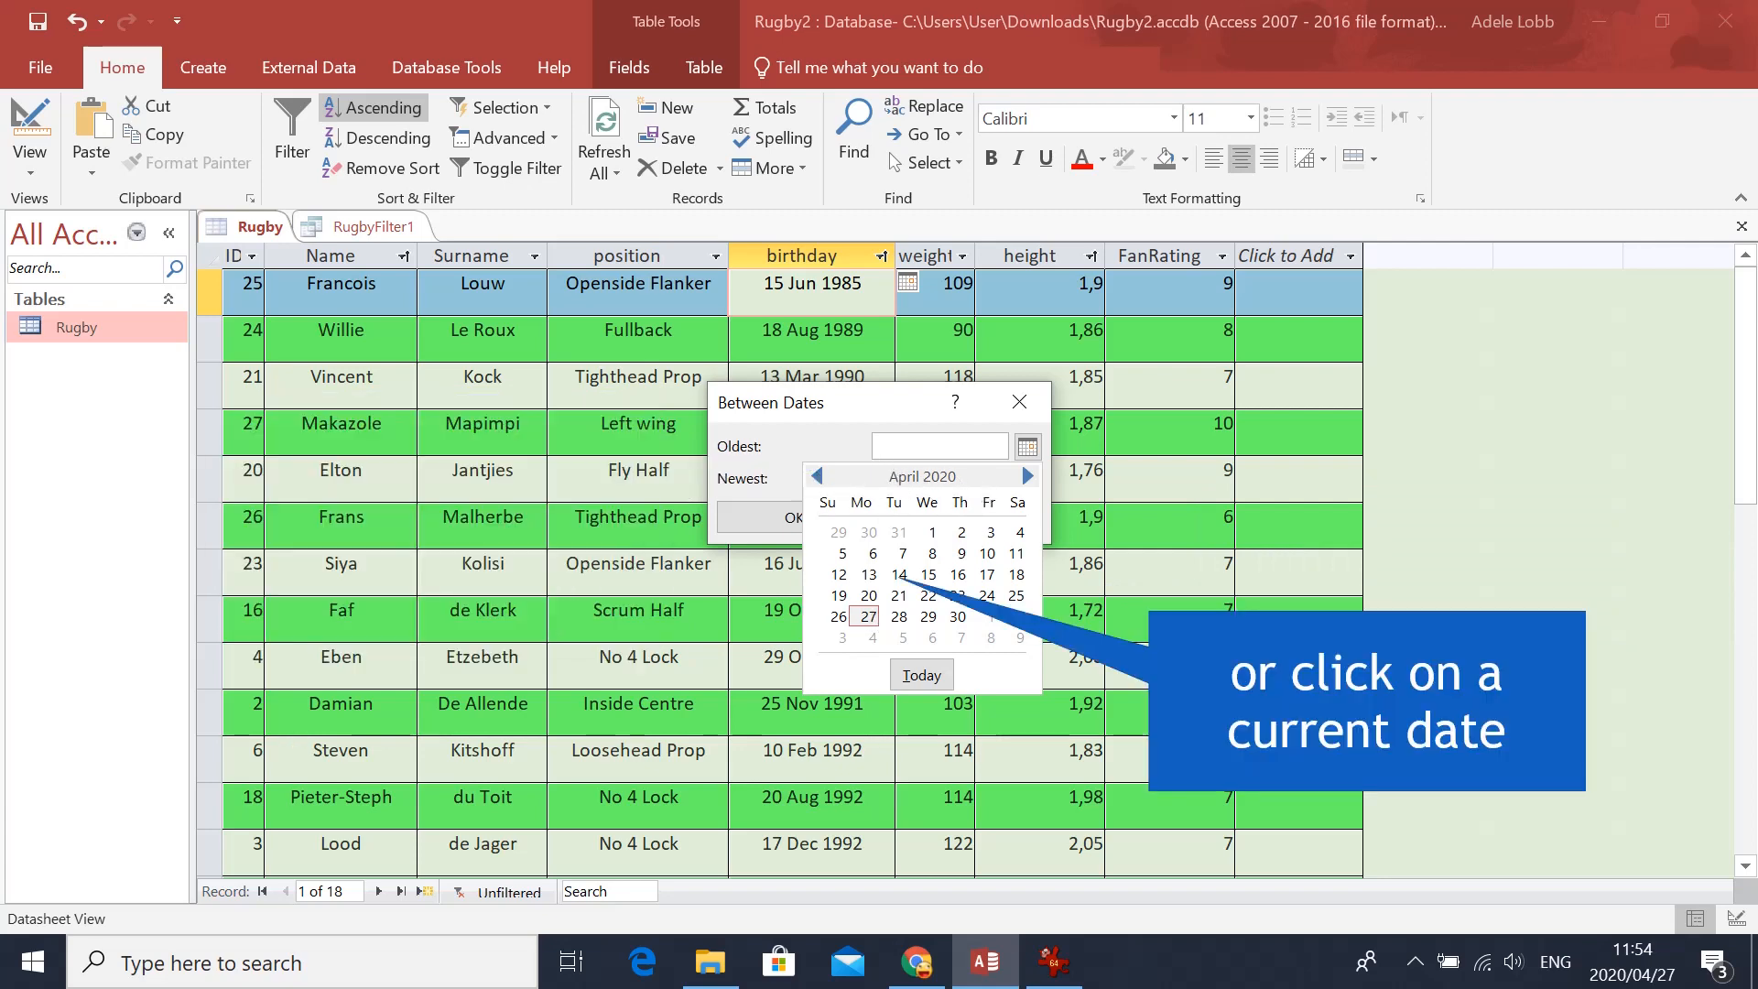
click(868, 617)
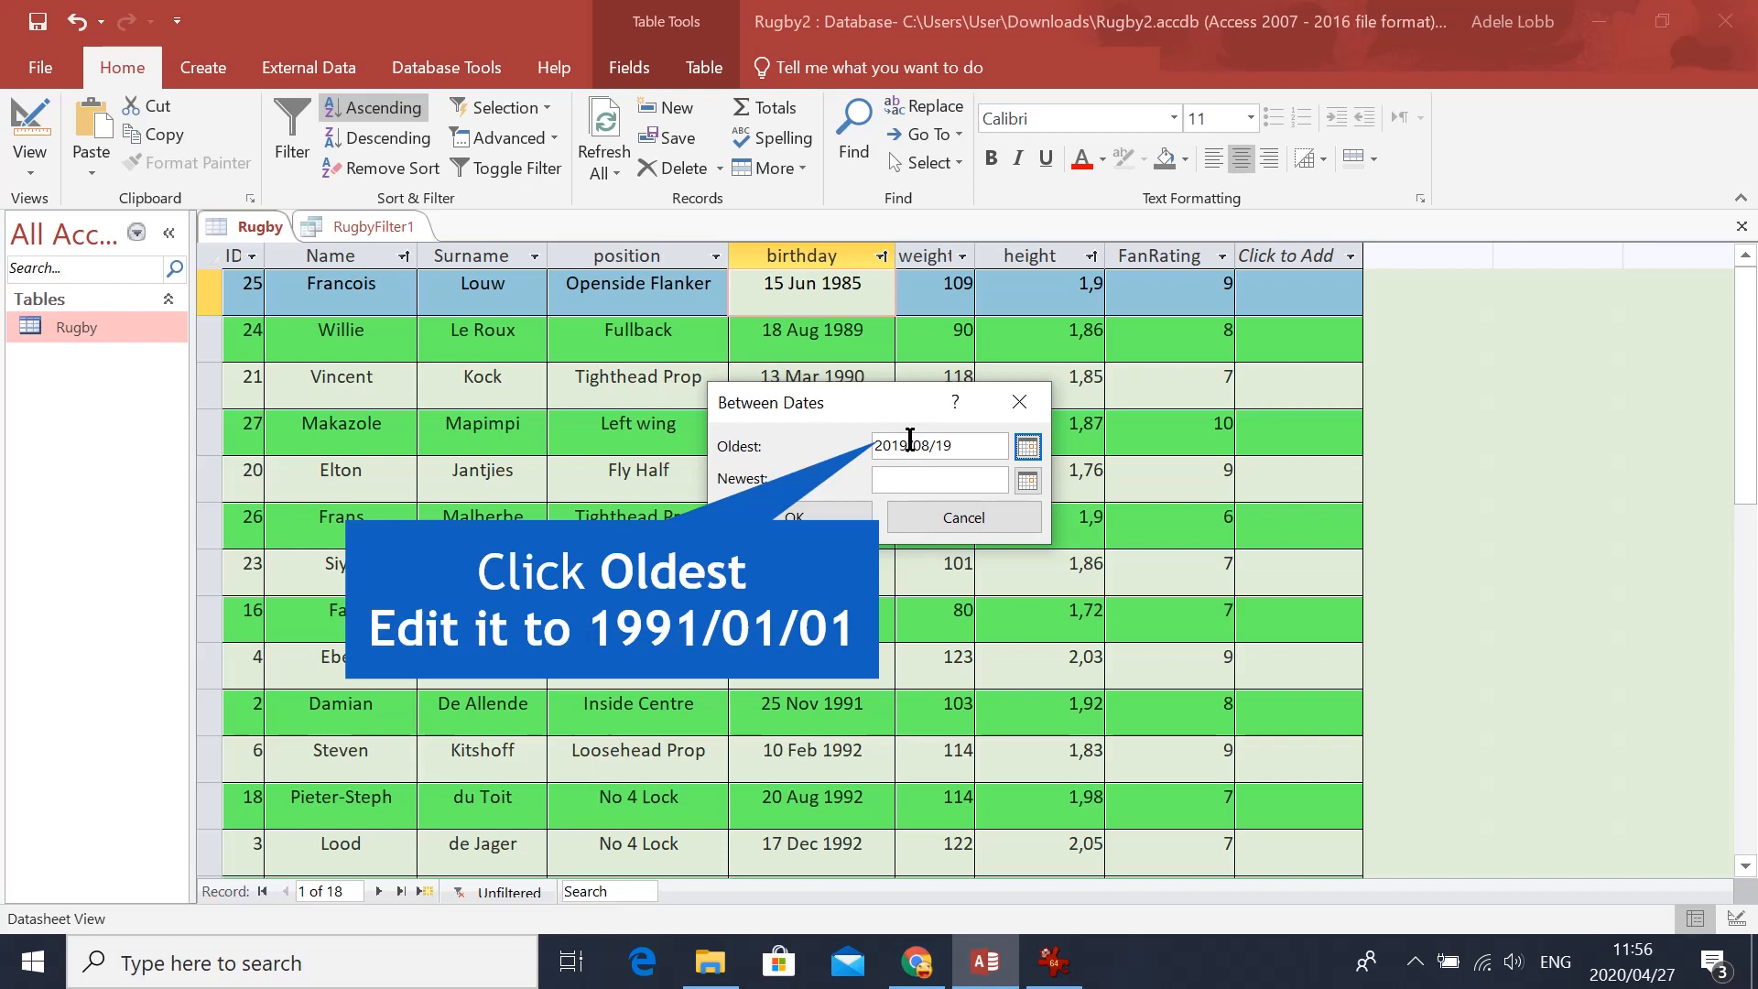
click(911, 440)
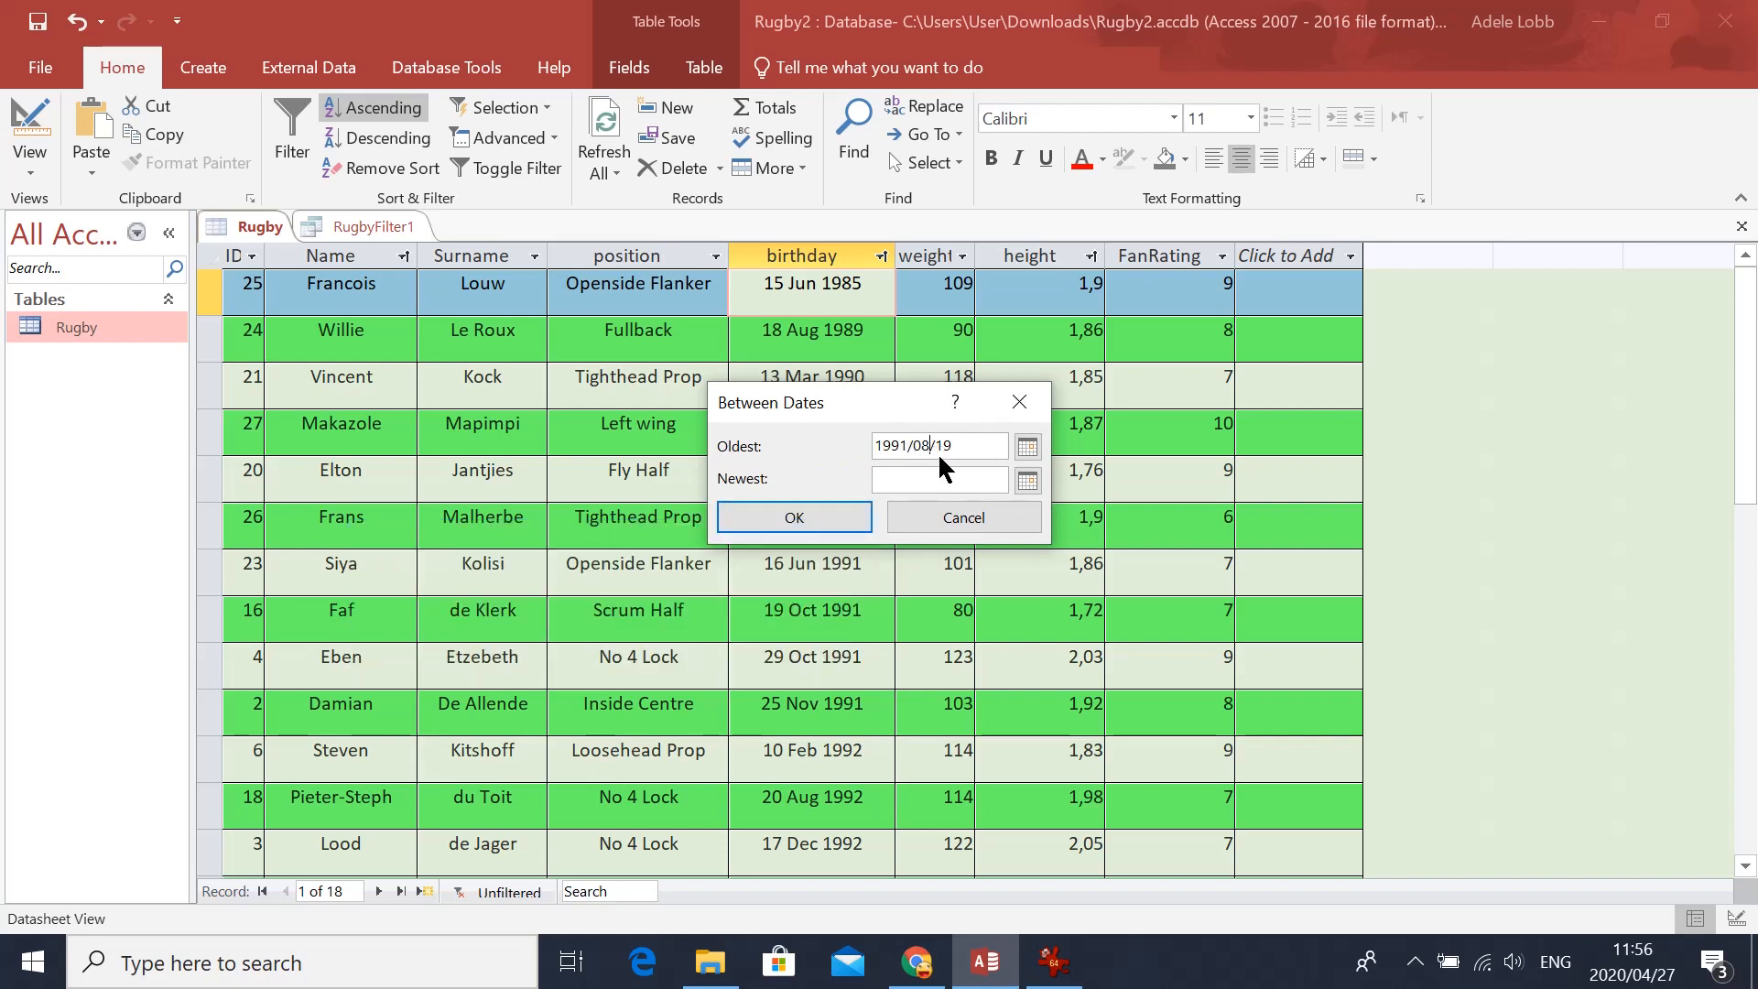
key(BackSpace)
text(1)
key(Delete)
key(Delete)
text(01)
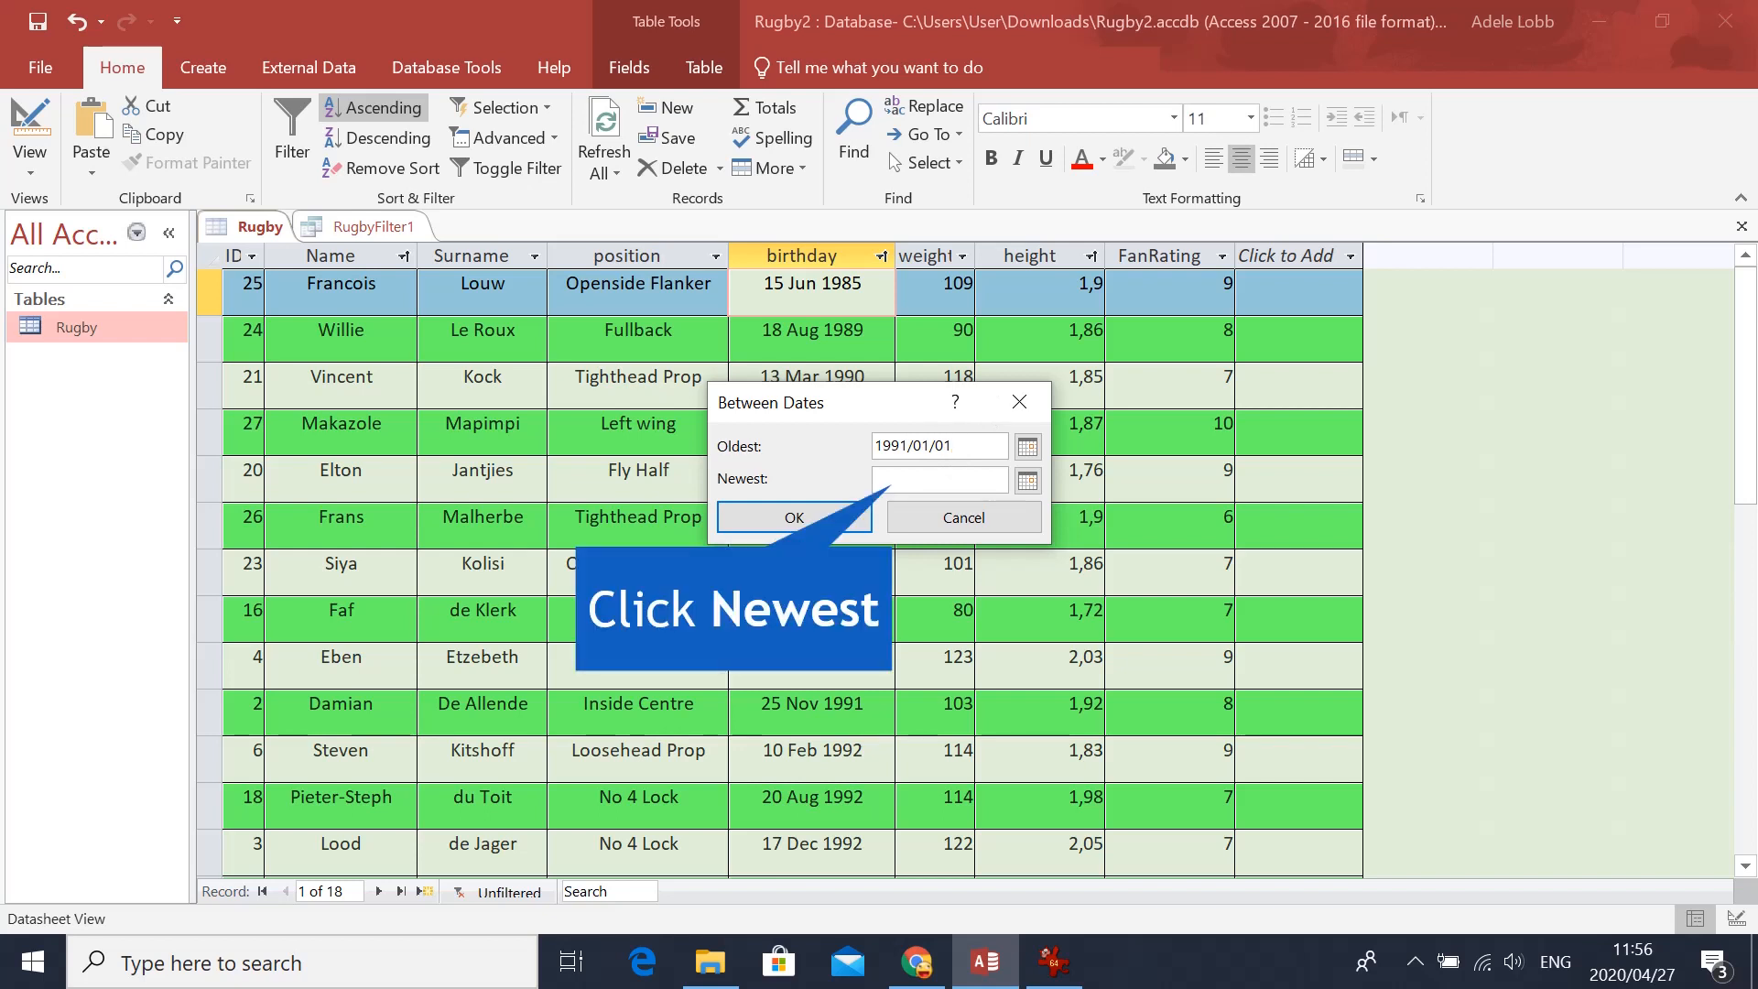
click(909, 480)
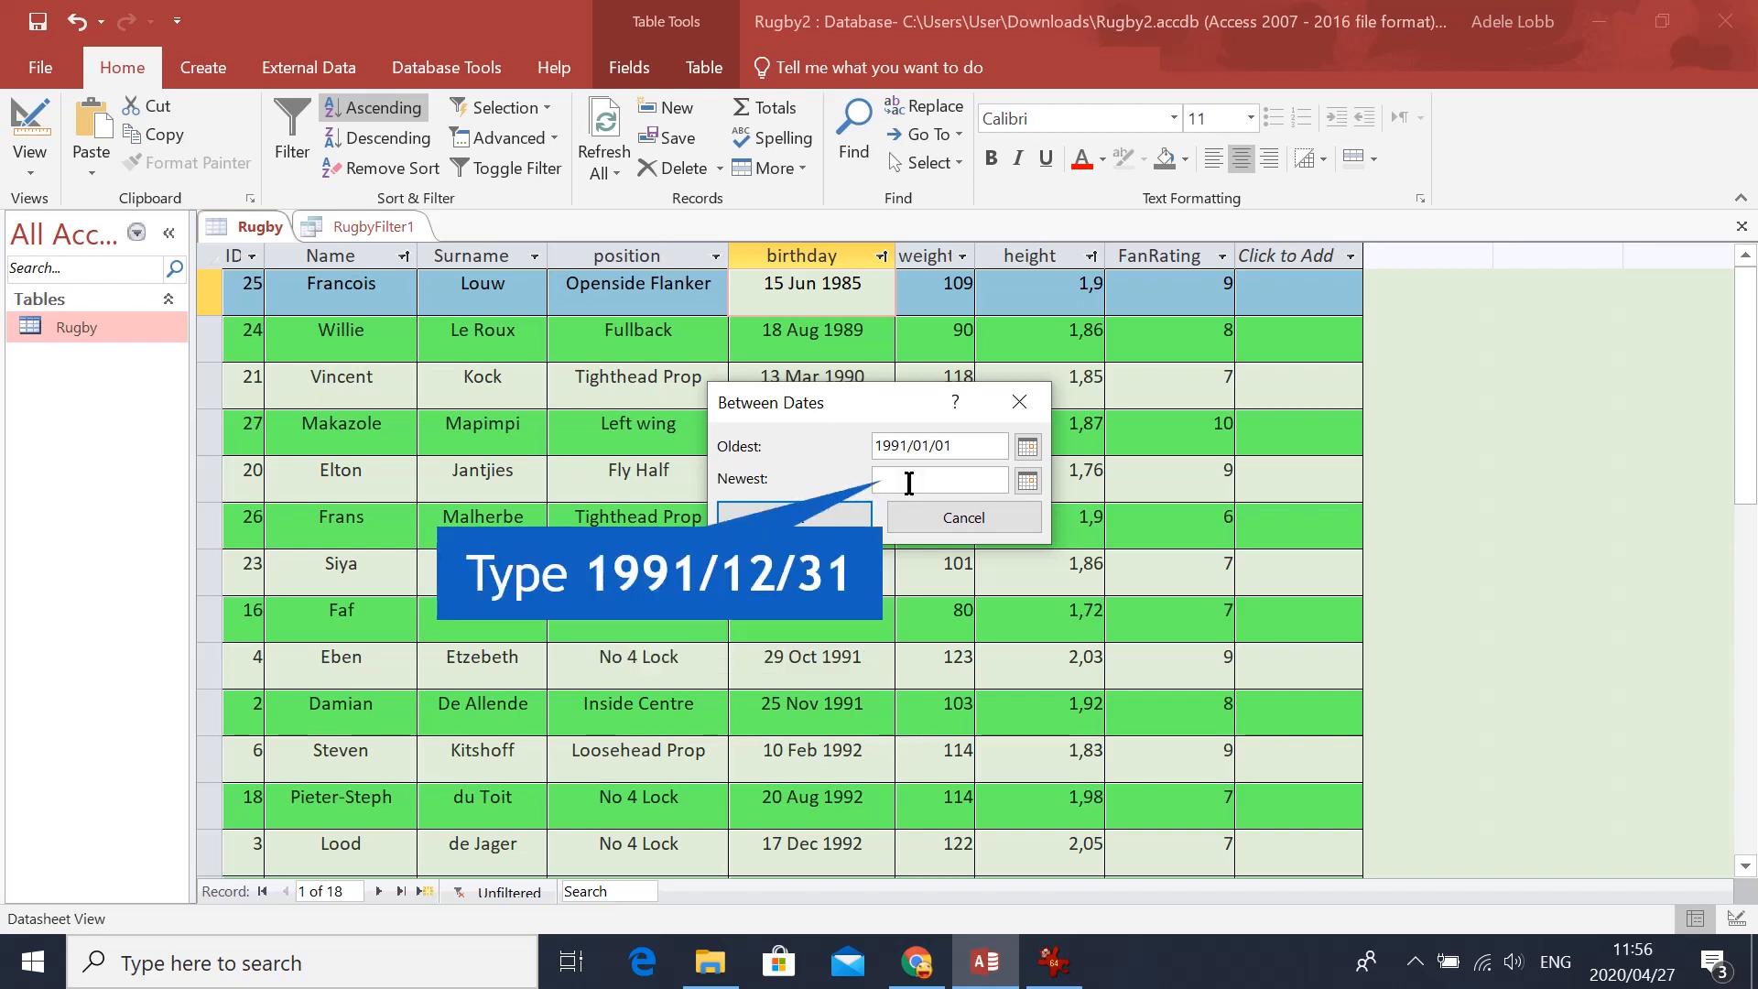
text(1991/12/31)
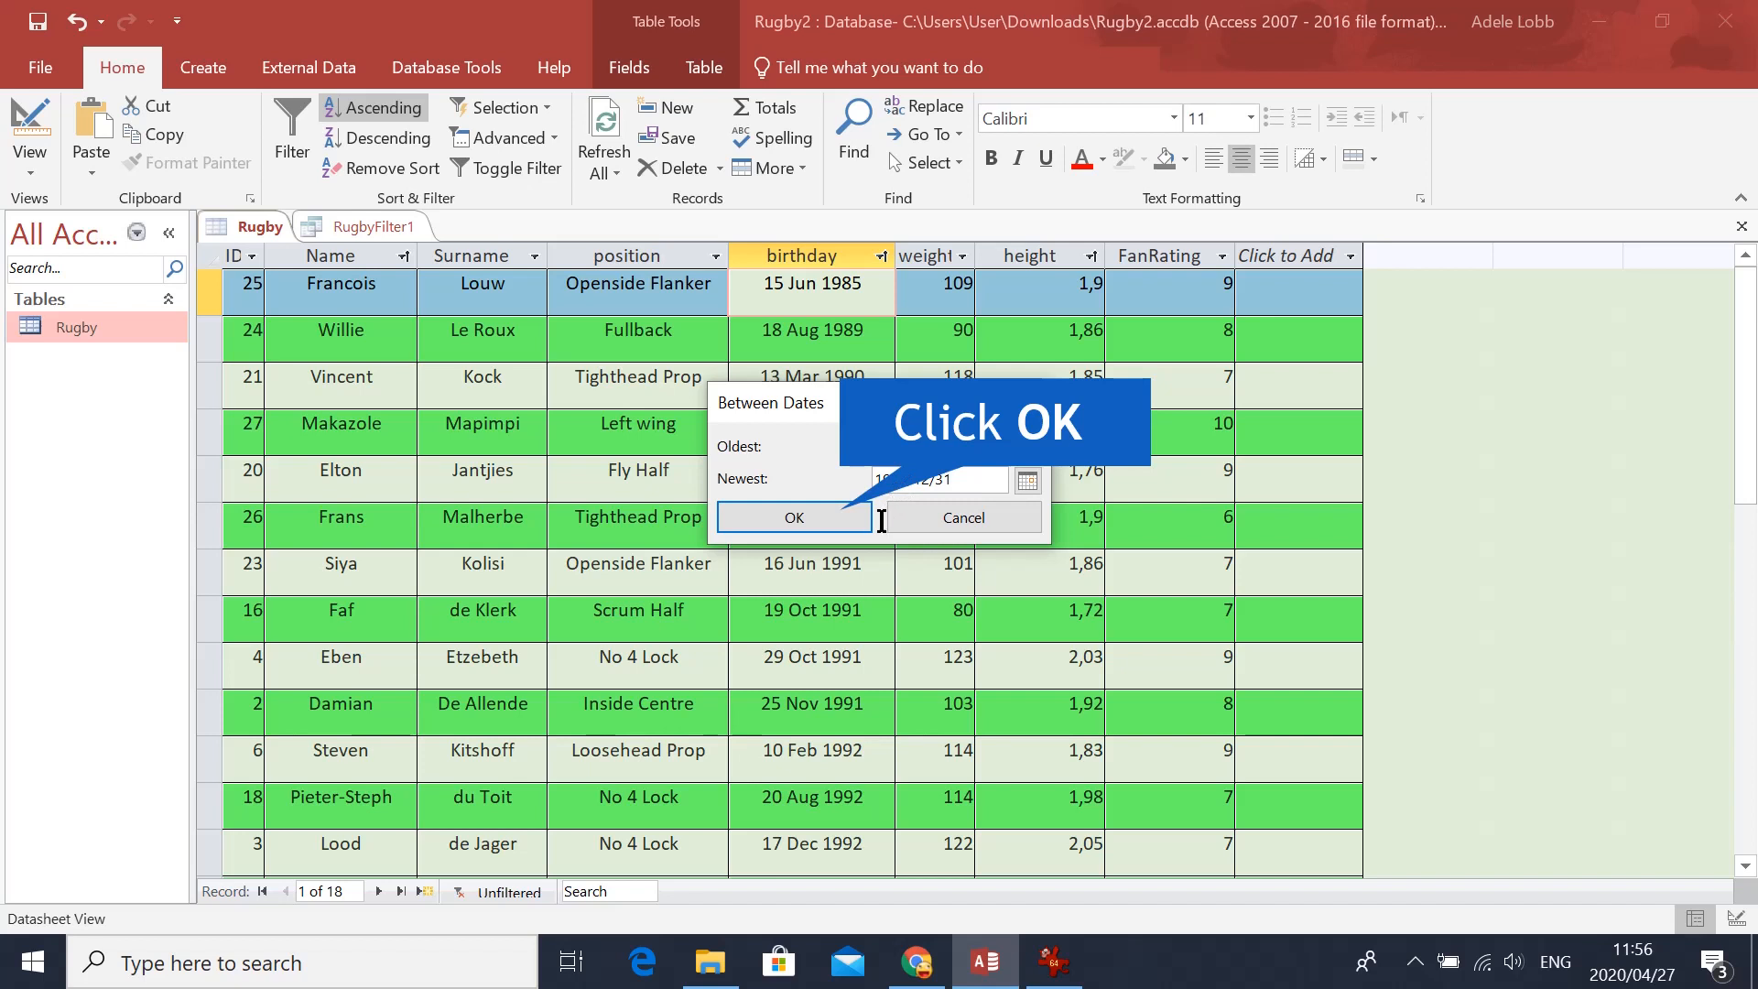
click(839, 519)
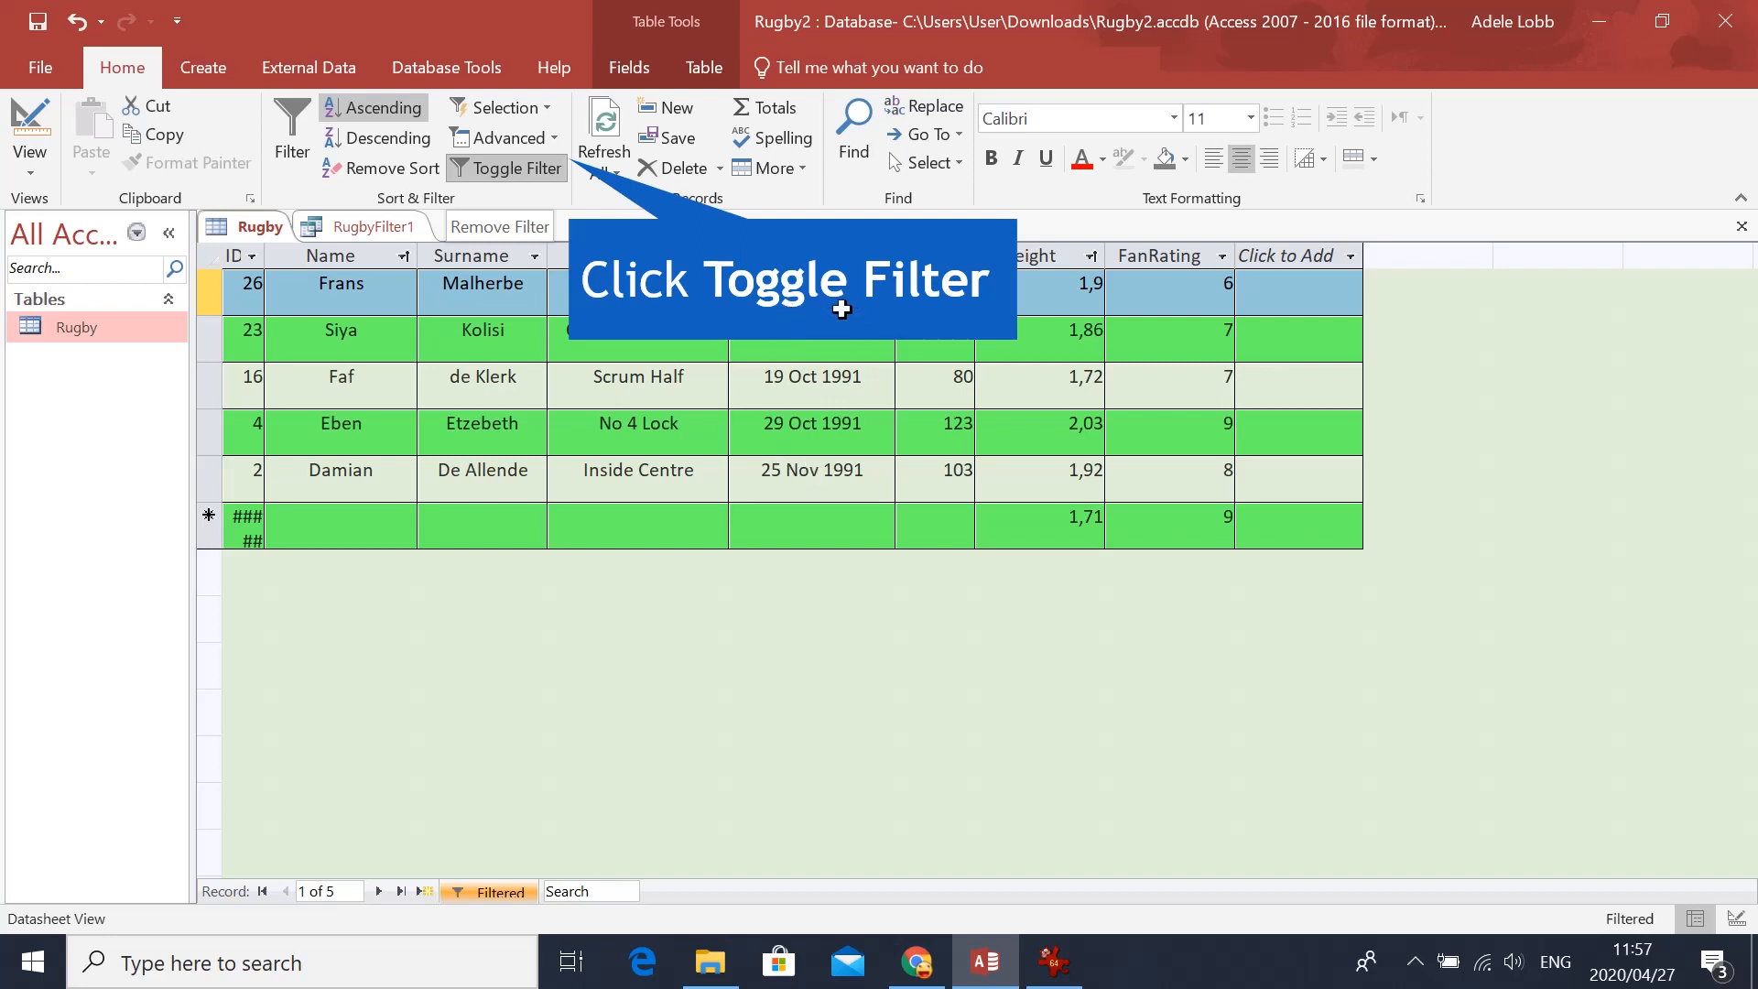
click(506, 169)
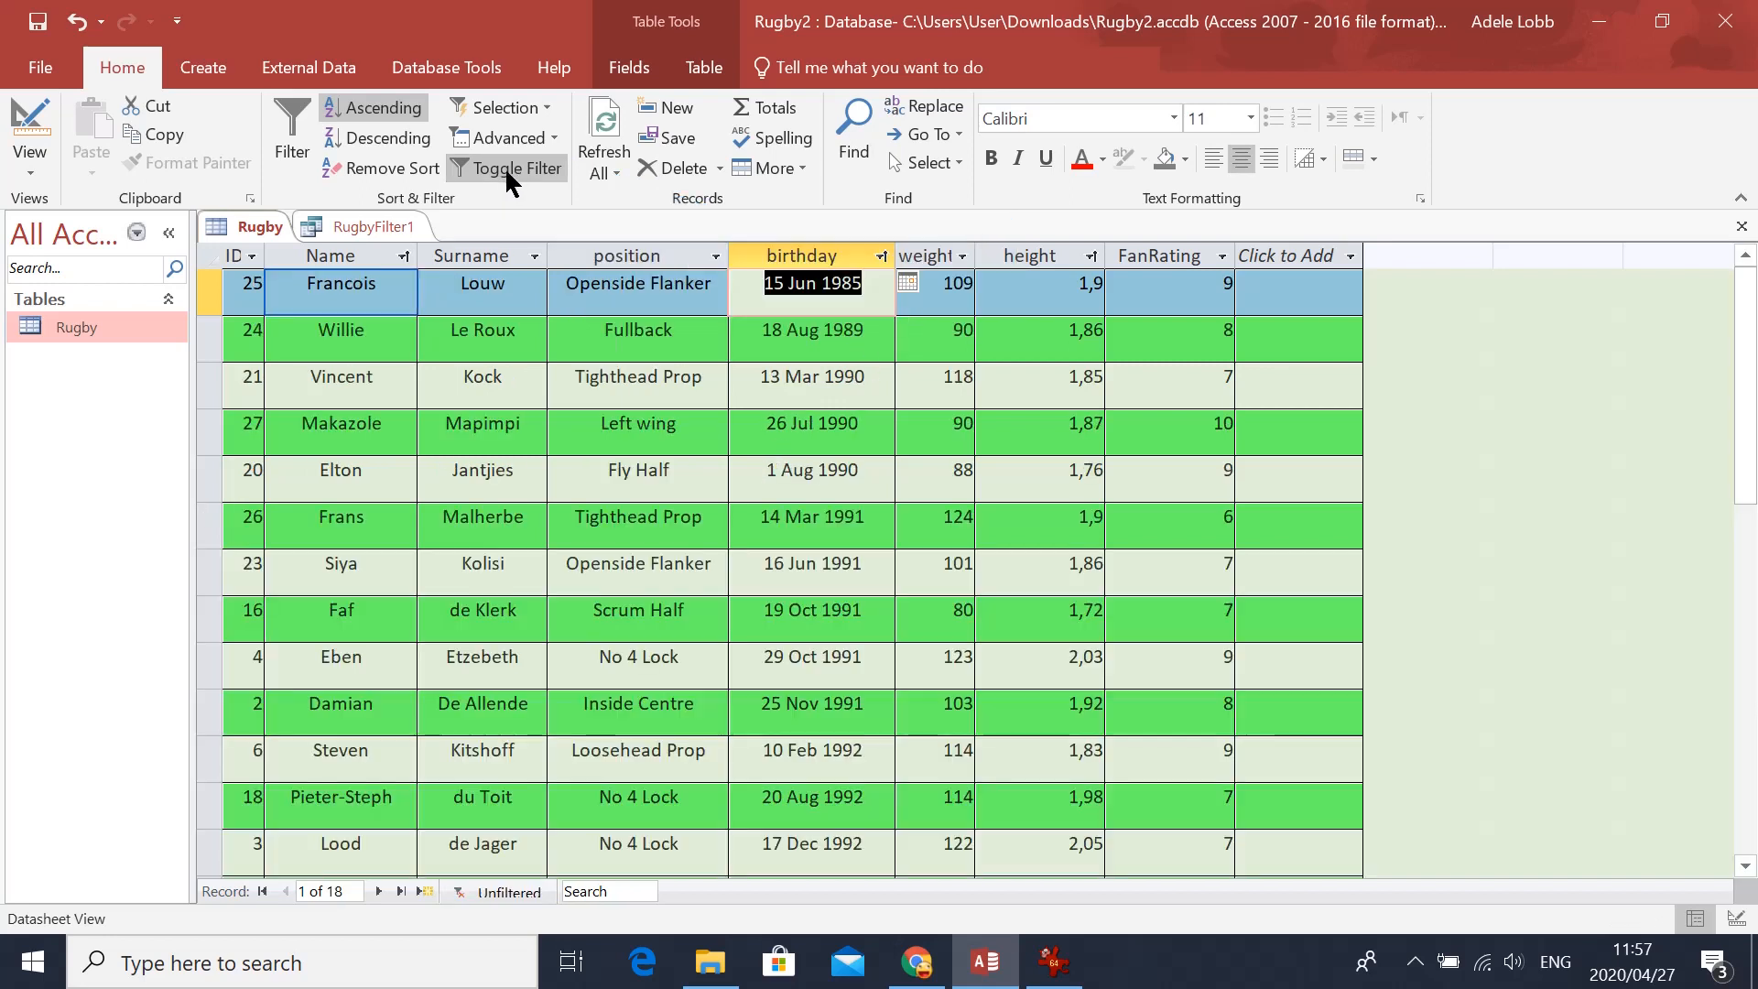
Step: Filter names beginning with 'F' to three records, then close the Rugby table with Ctrl+W
click(323, 283)
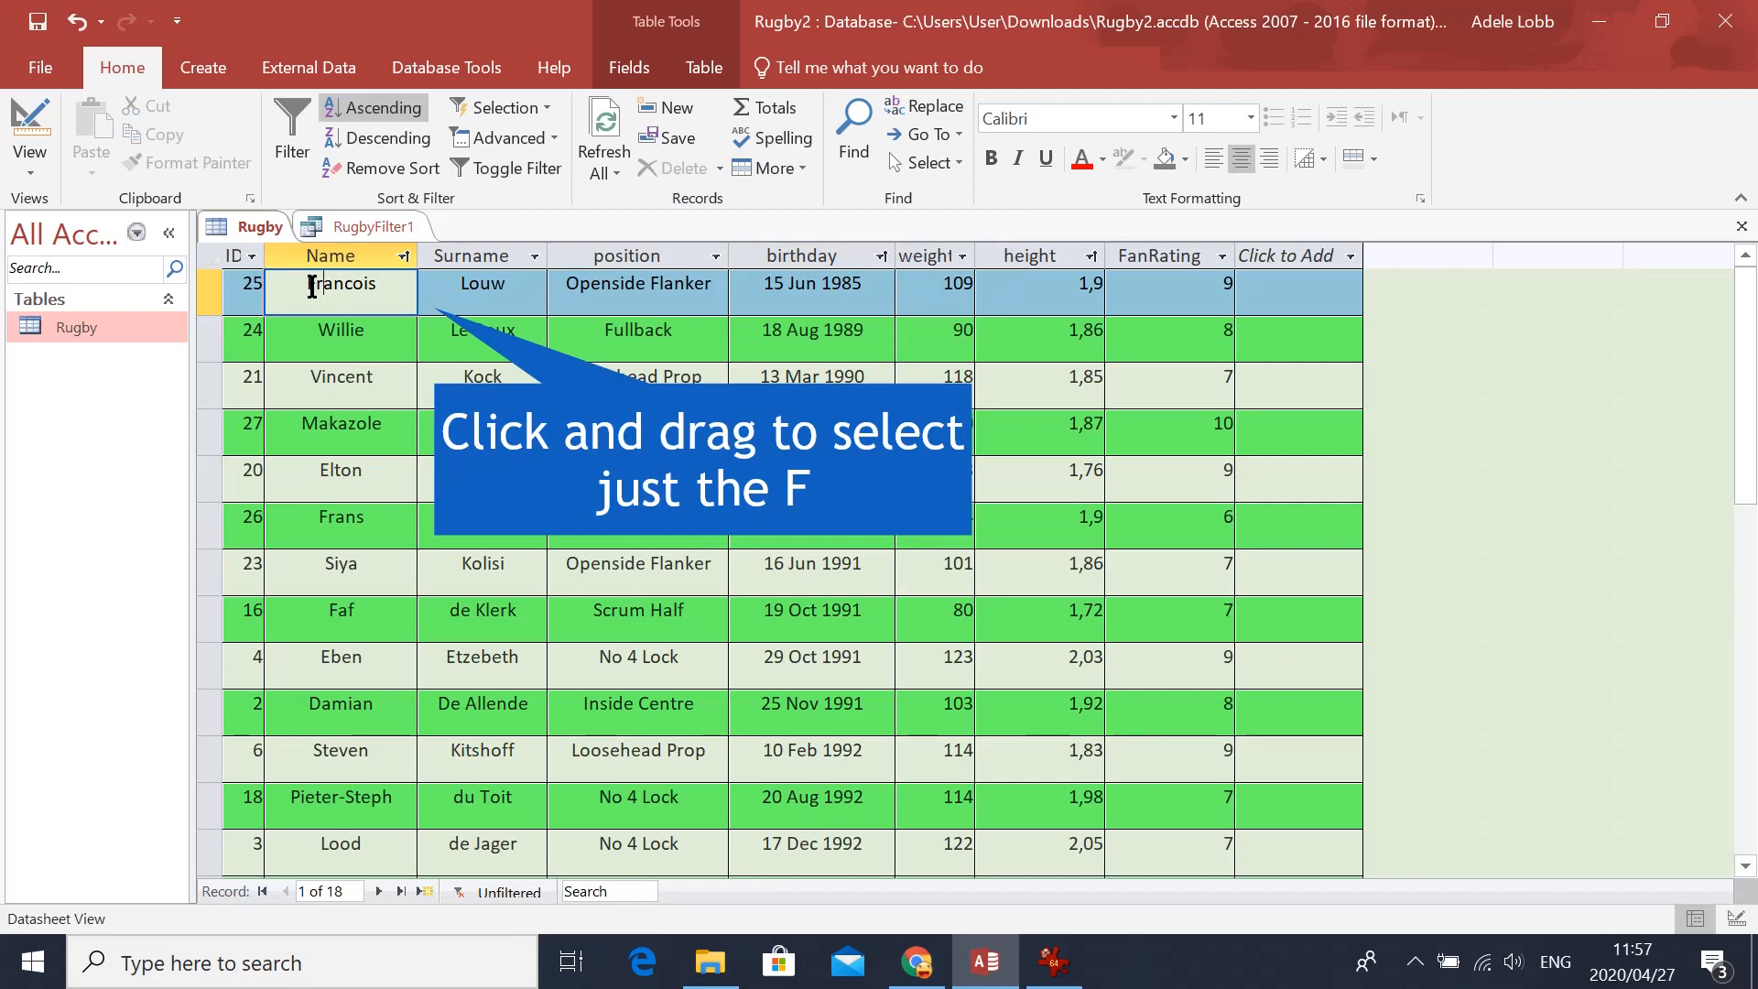
drag(309, 286, 323, 286)
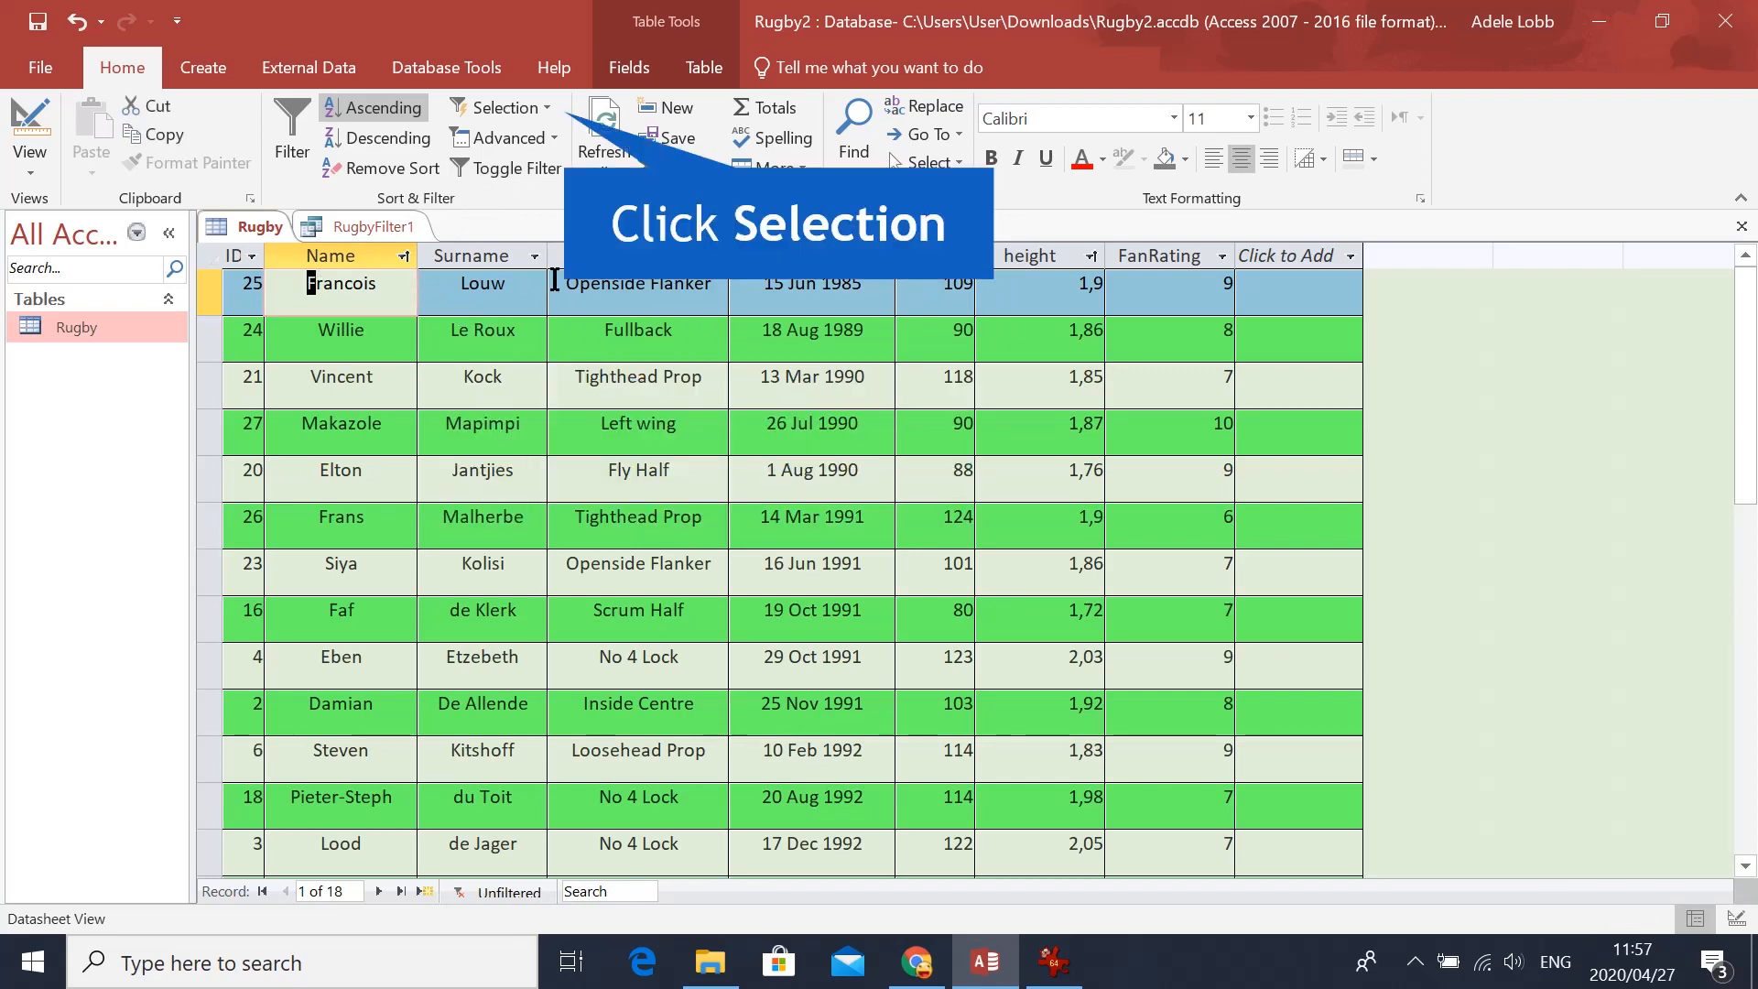
click(546, 109)
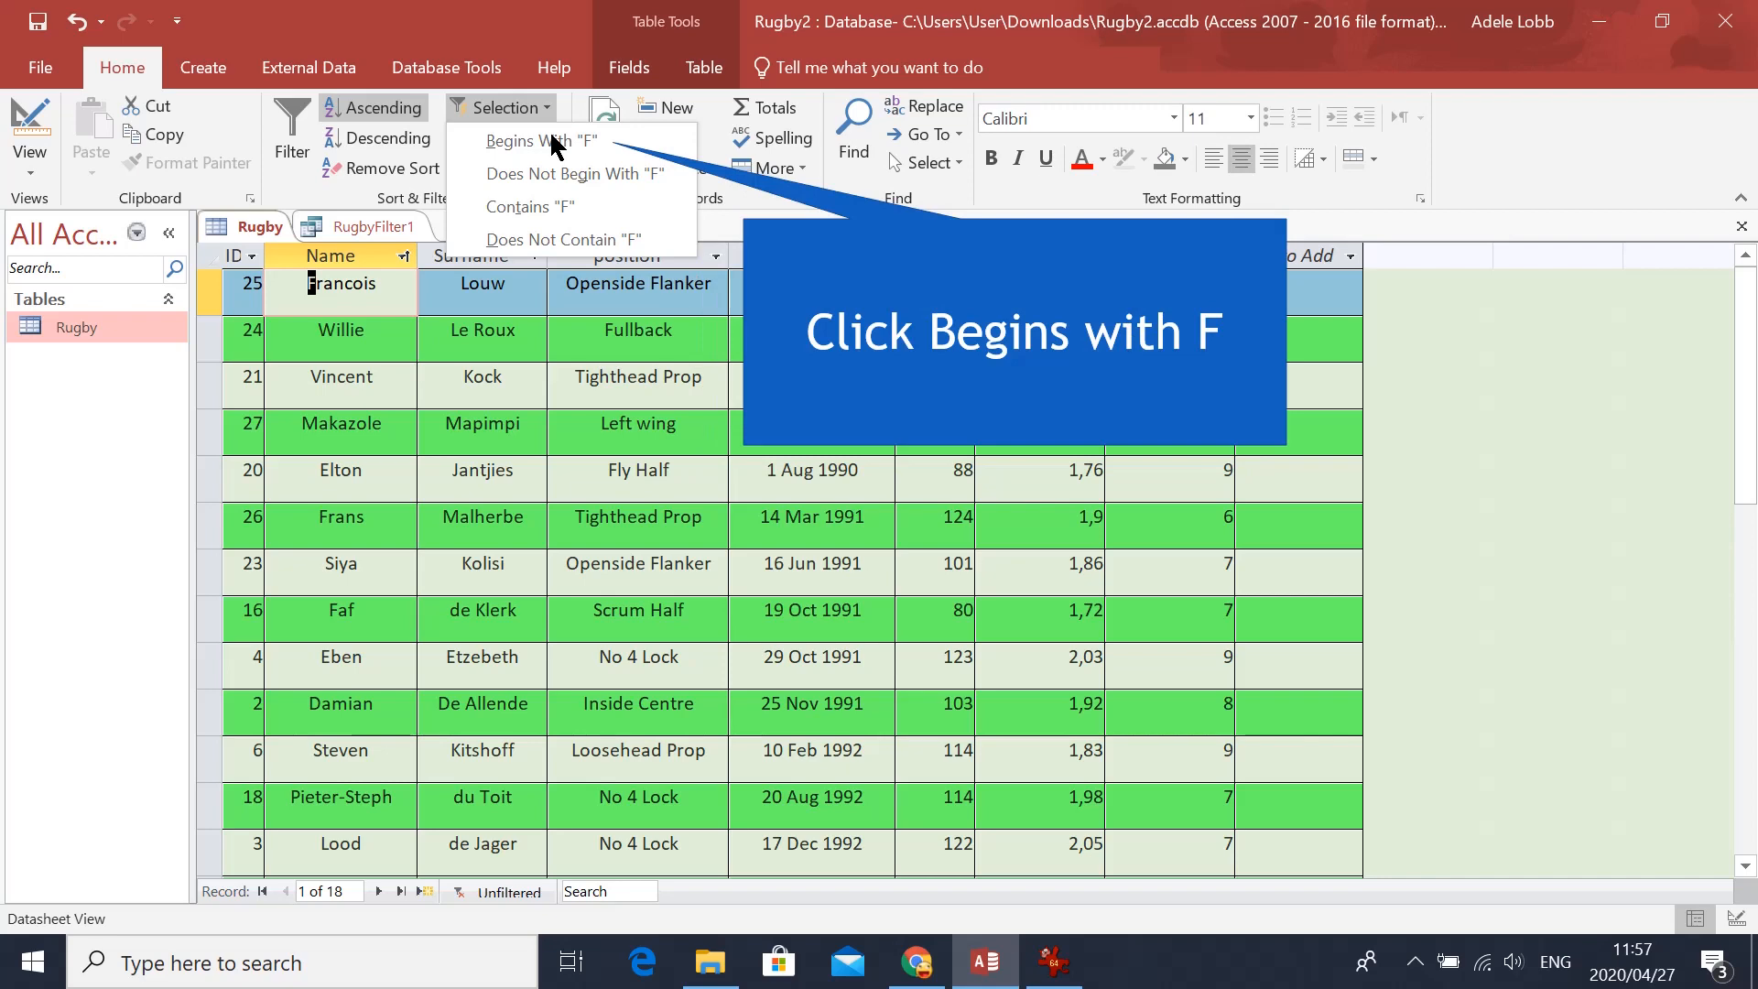
click(551, 140)
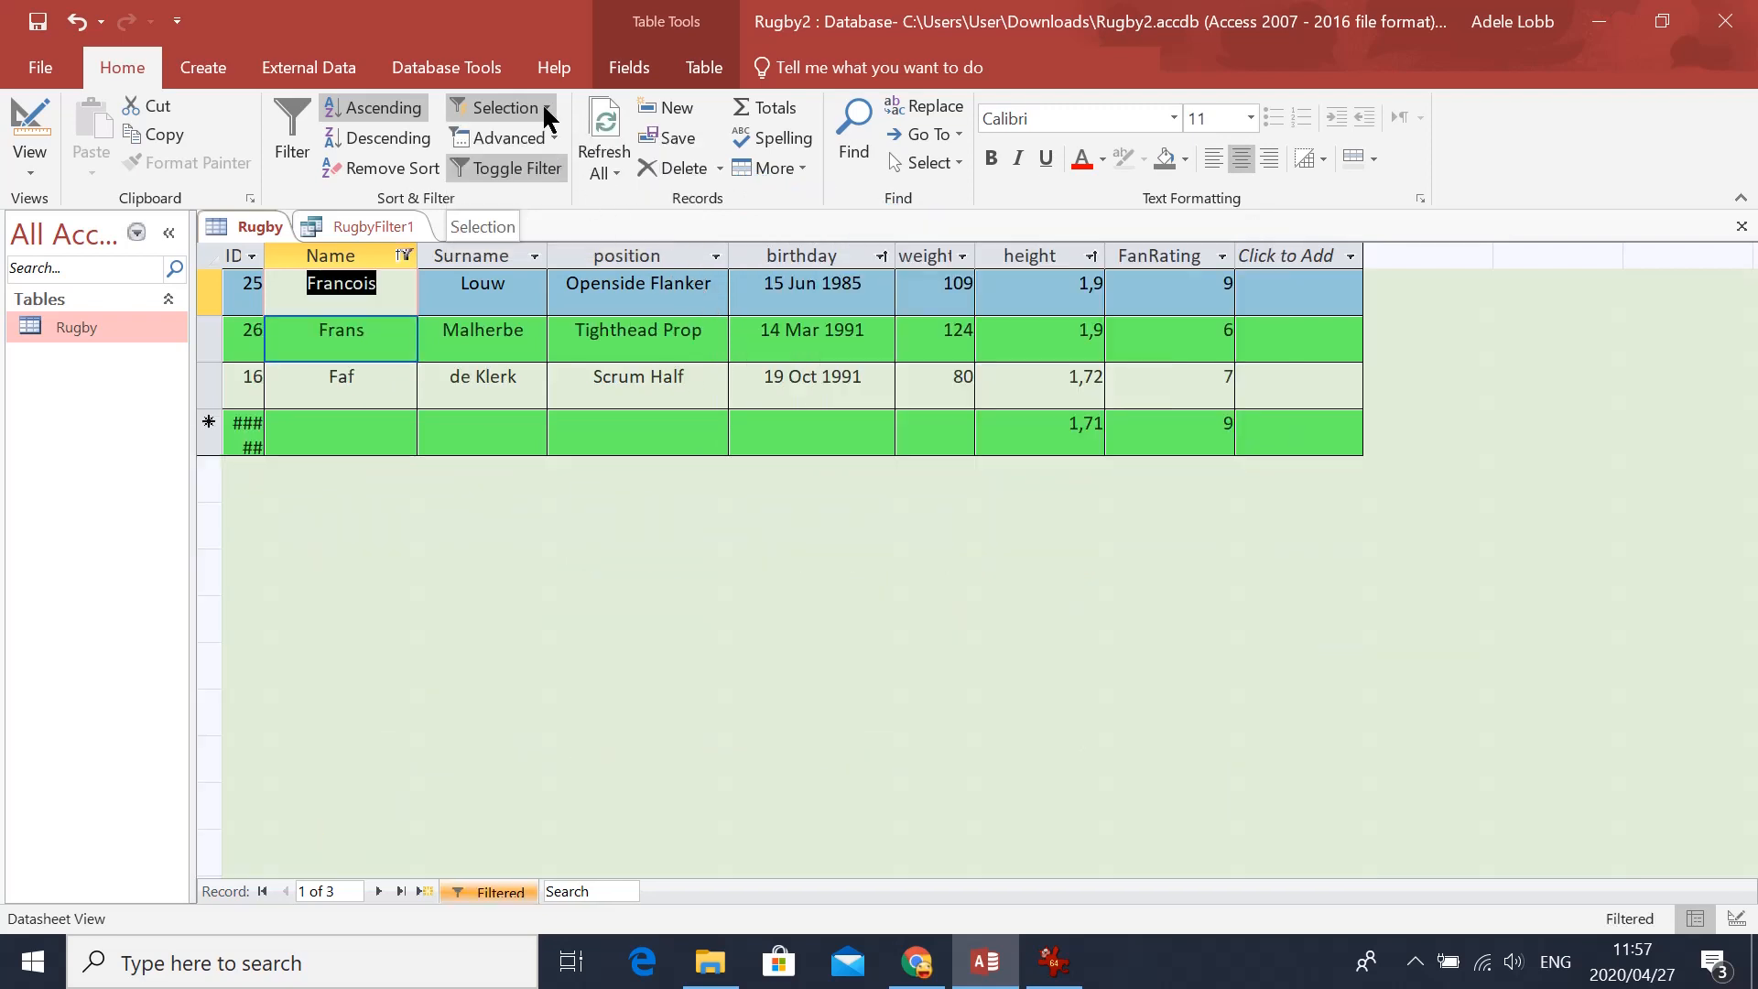
click(344, 328)
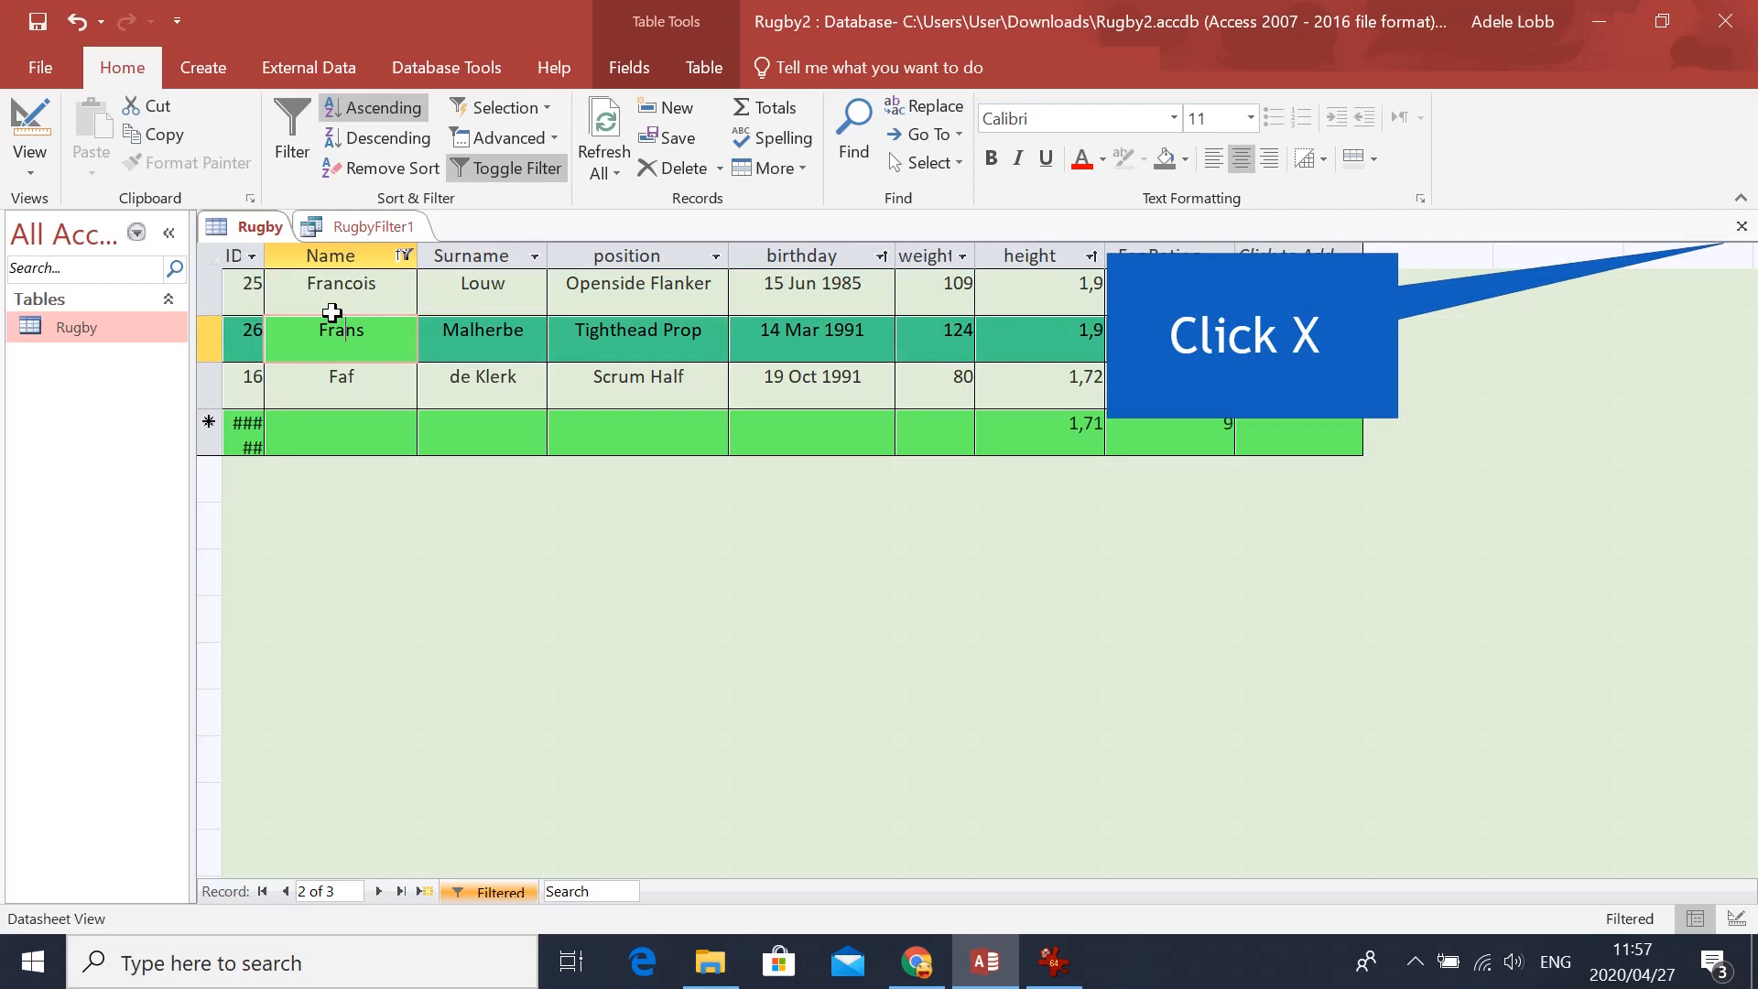
key(ctrl+w)
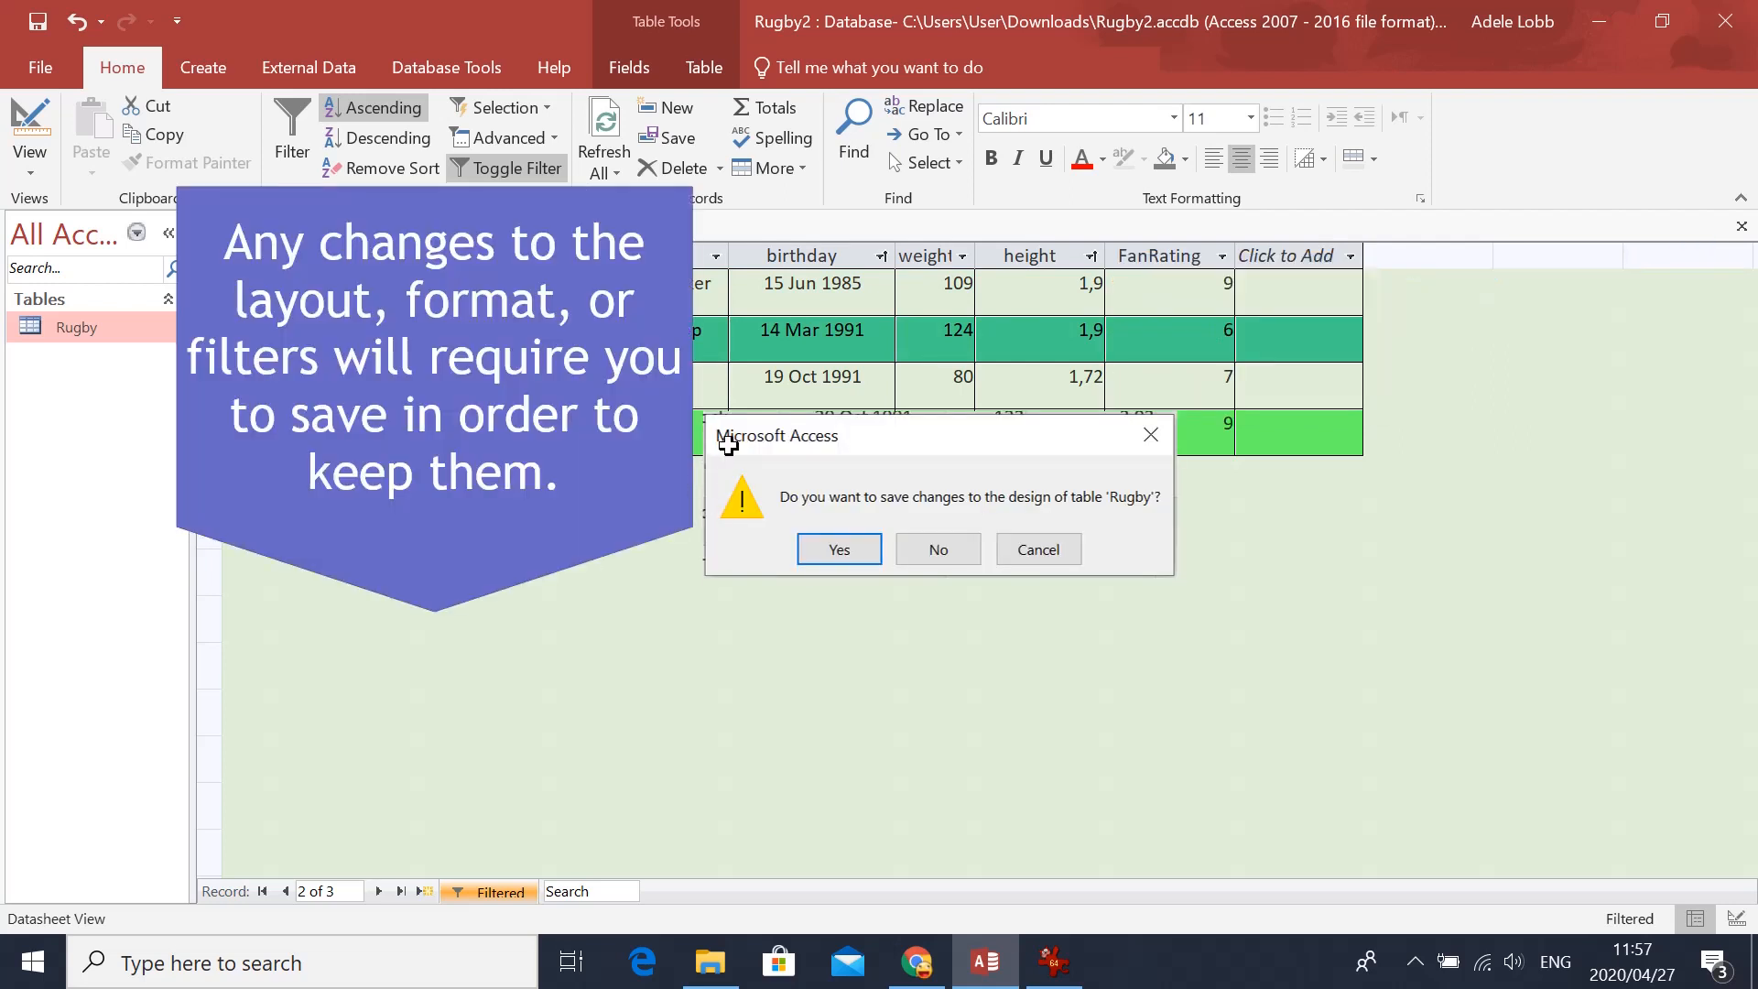